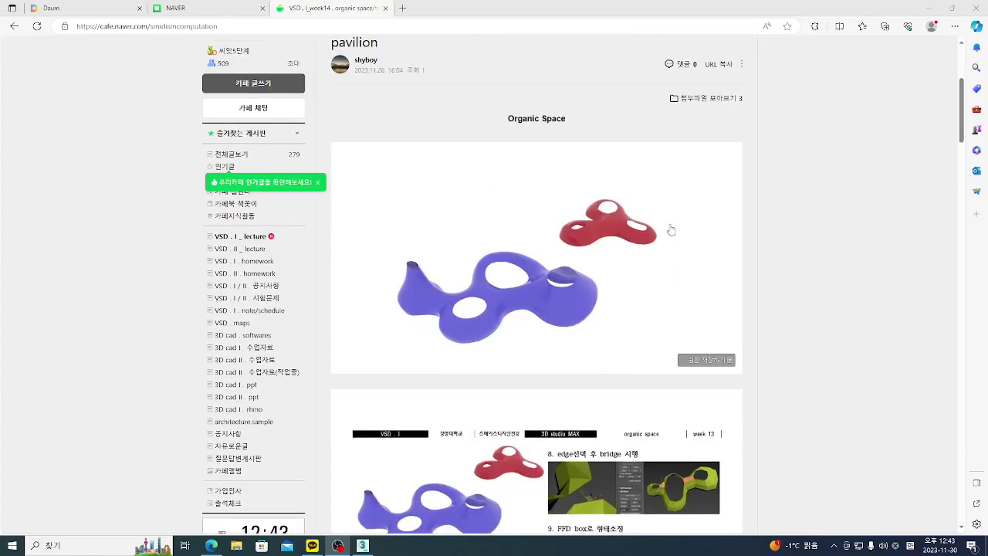
Step: Review the organic space lesson post, examining the finished models and the numbered 3D Studio MAX modelling steps
scroll(552, 335, down, 1)
scroll(554, 335, up, 3)
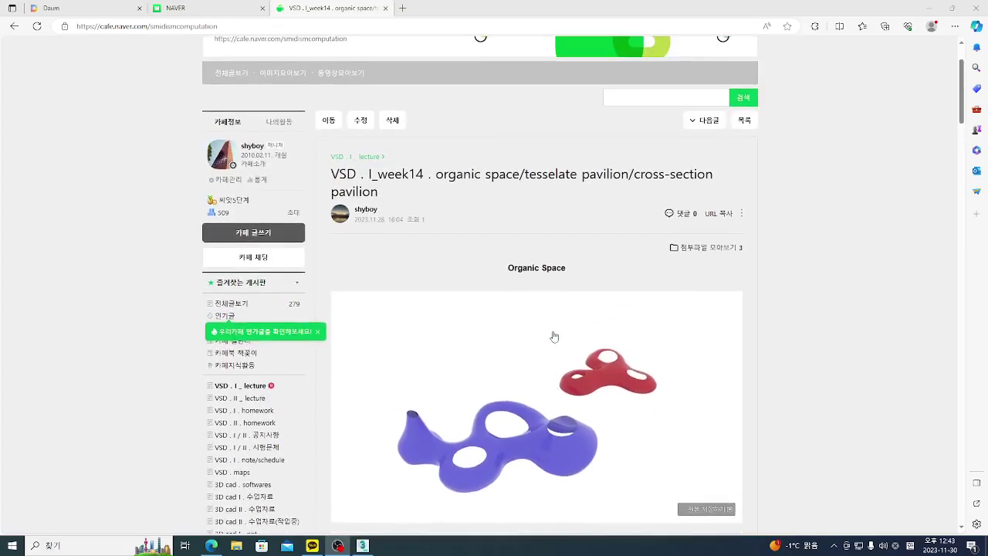
scroll(554, 335, down, 6)
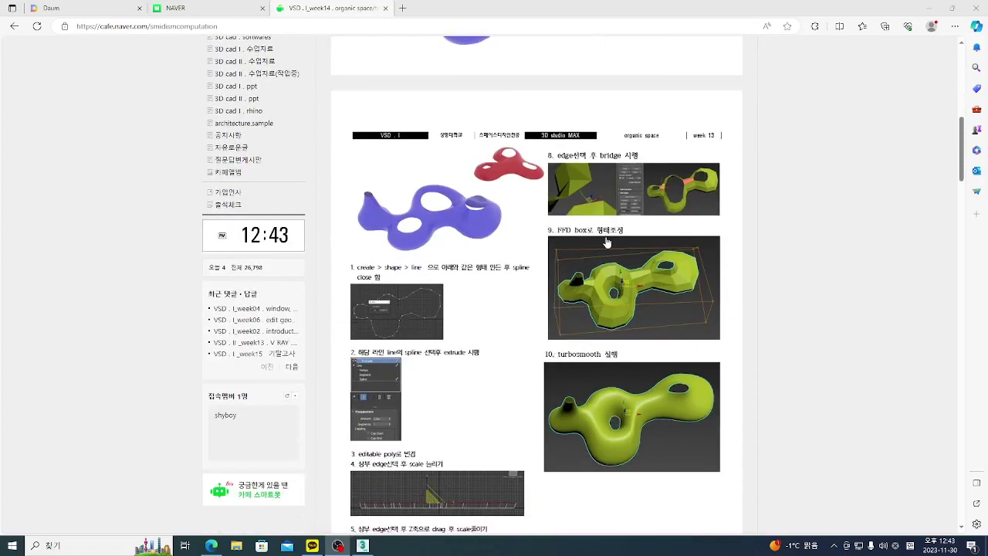
scroll(529, 370, down, 2)
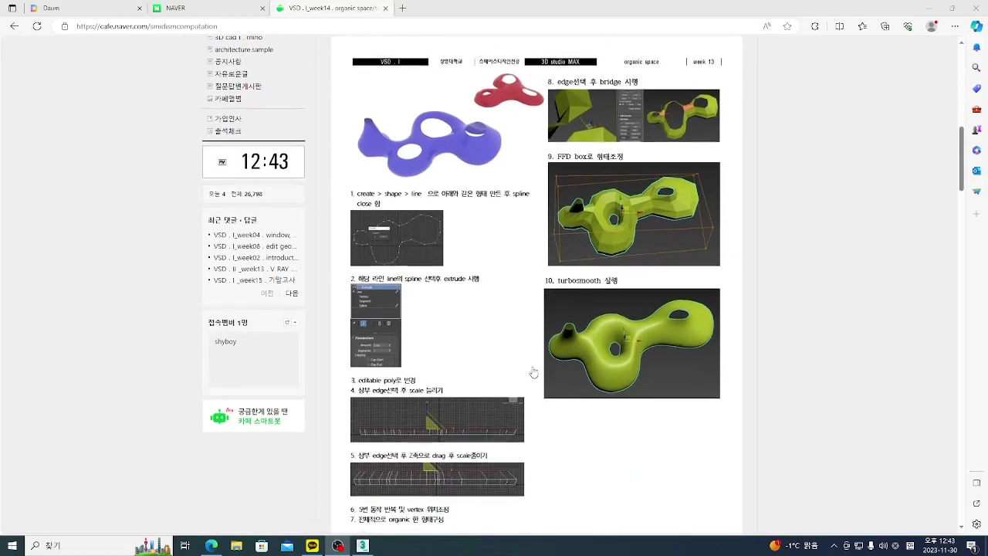
scroll(462, 354, up, 2)
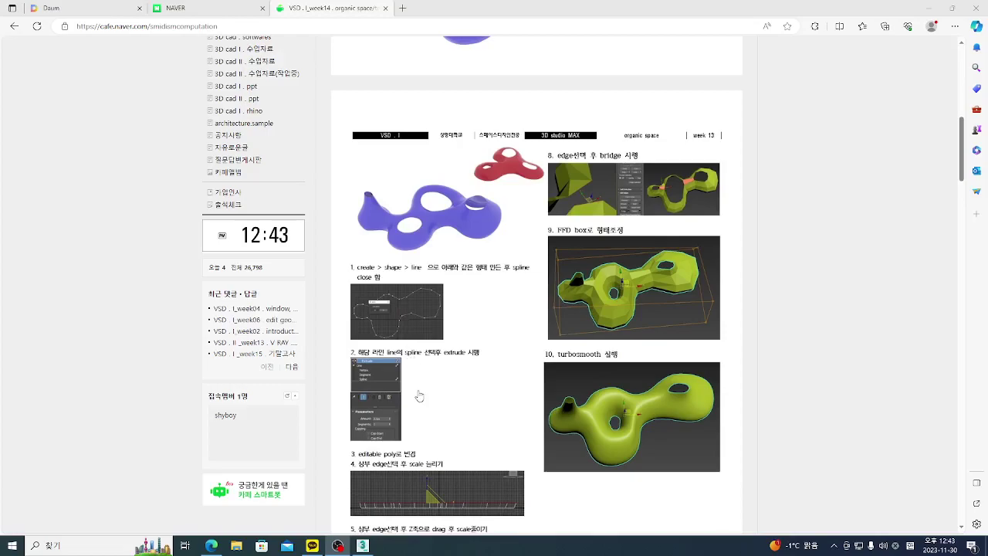
scroll(421, 396, down, 1)
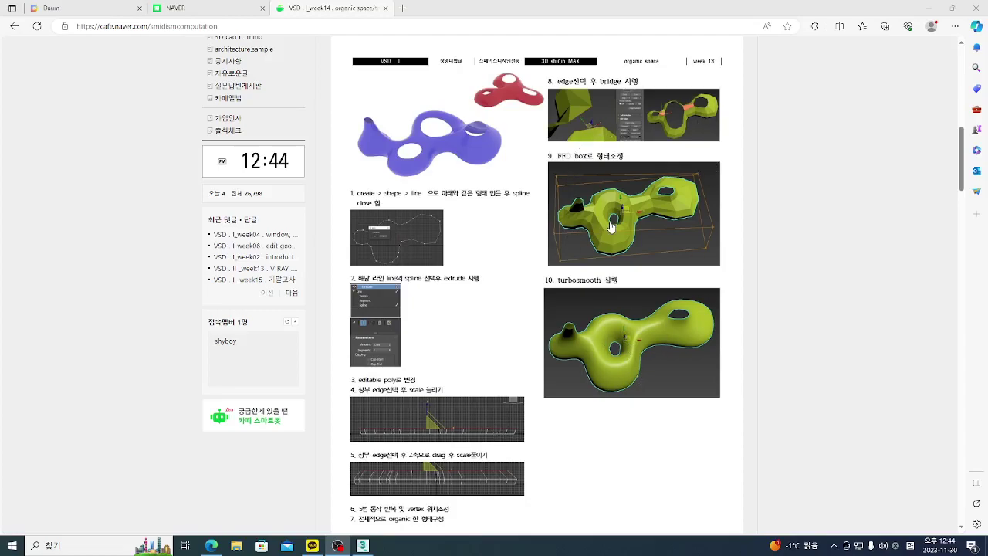
scroll(649, 136, up, 1)
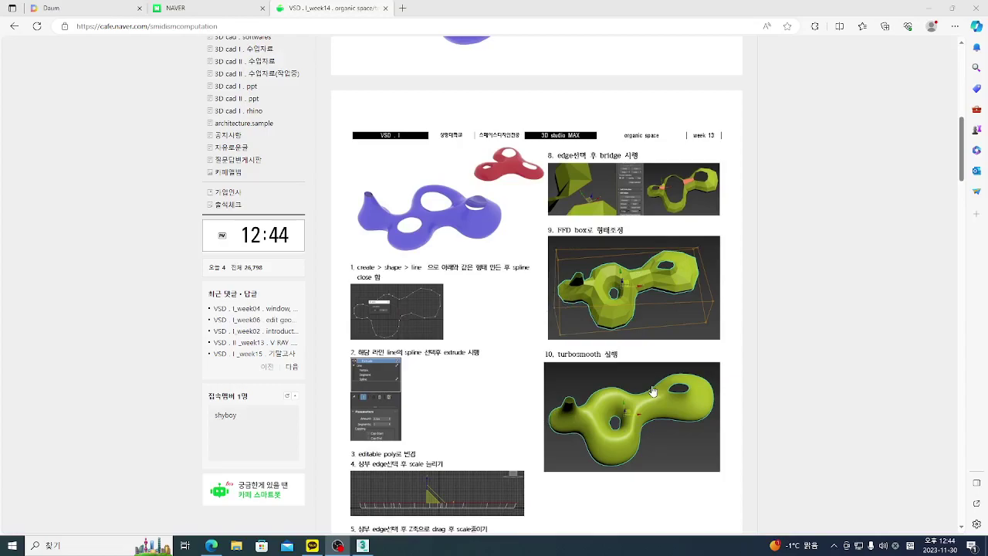
scroll(652, 392, down, 1)
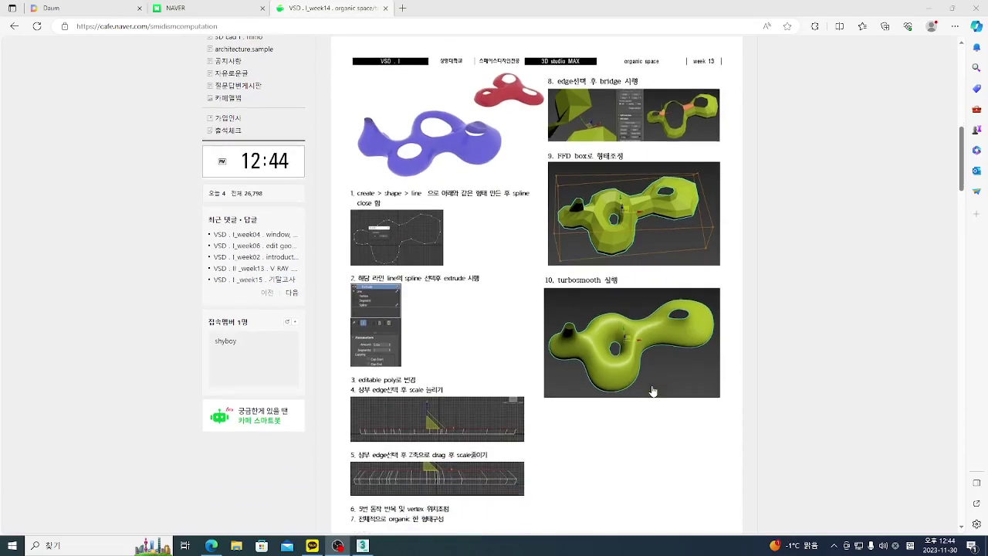
scroll(653, 392, down, 2)
scroll(652, 391, up, 1)
scroll(652, 392, down, 3)
scroll(652, 392, up, 4)
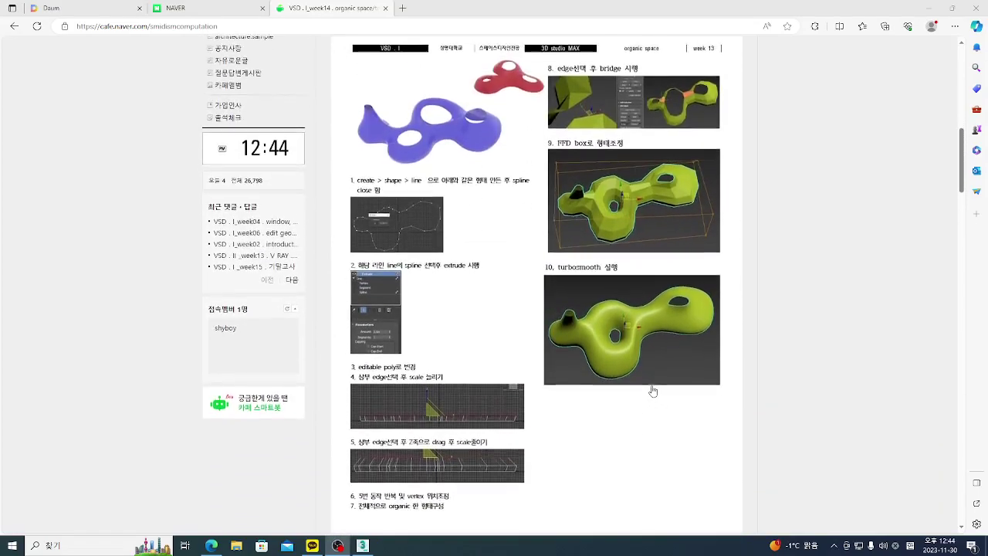
Step: Switch to 3ds Max and maximize the Top viewport
drag(510, 13, 987, 154)
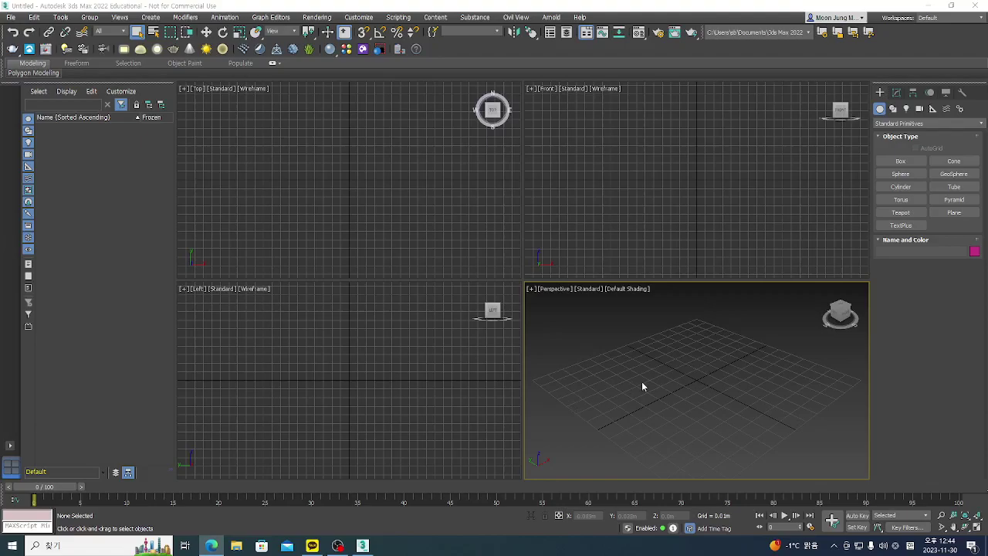
click(276, 143)
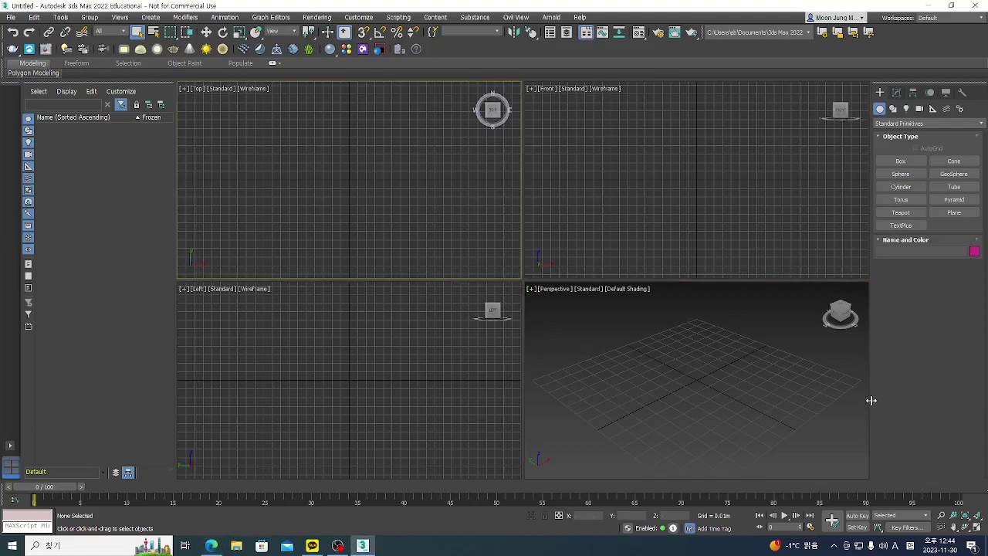
click(978, 526)
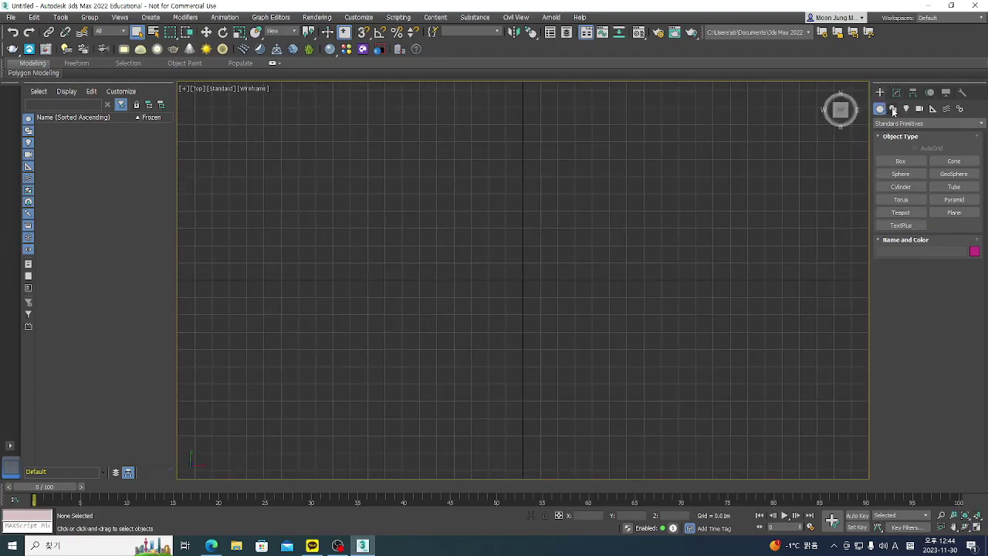
Step: Draw a closed three-lobed organic outline with the Line spline tool in the Top view, using straight corner points, and close the spline
click(893, 109)
click(894, 171)
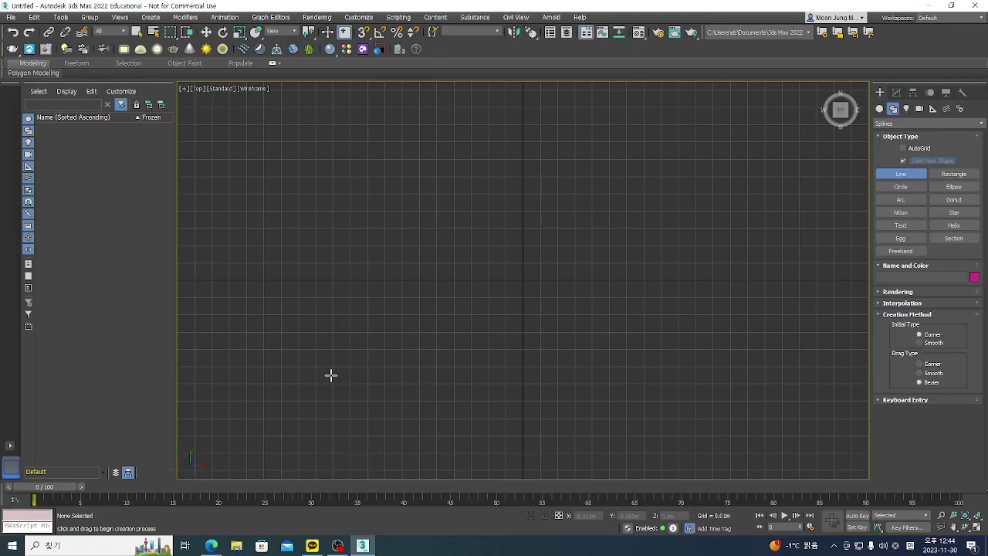
click(266, 364)
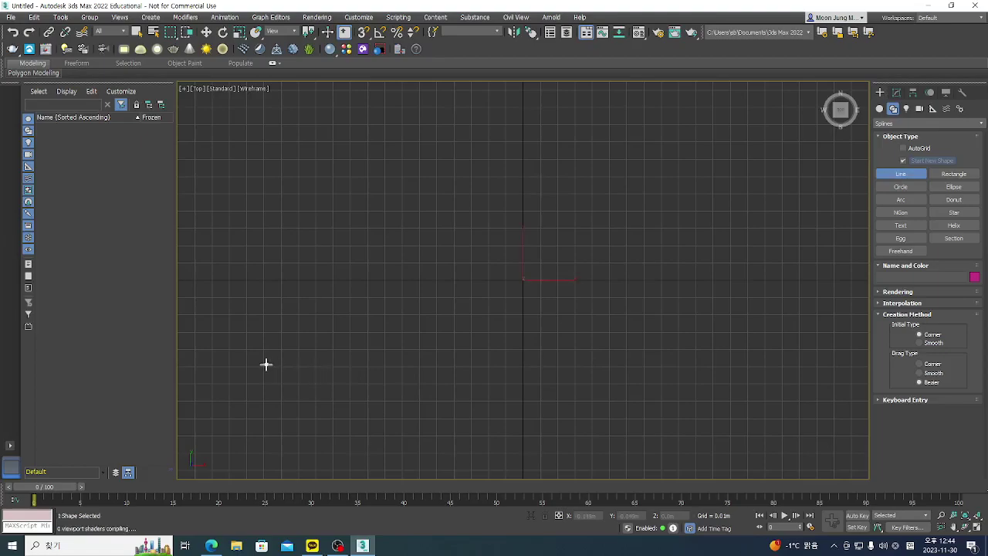
click(323, 399)
click(386, 393)
click(438, 353)
click(490, 337)
click(554, 369)
click(627, 385)
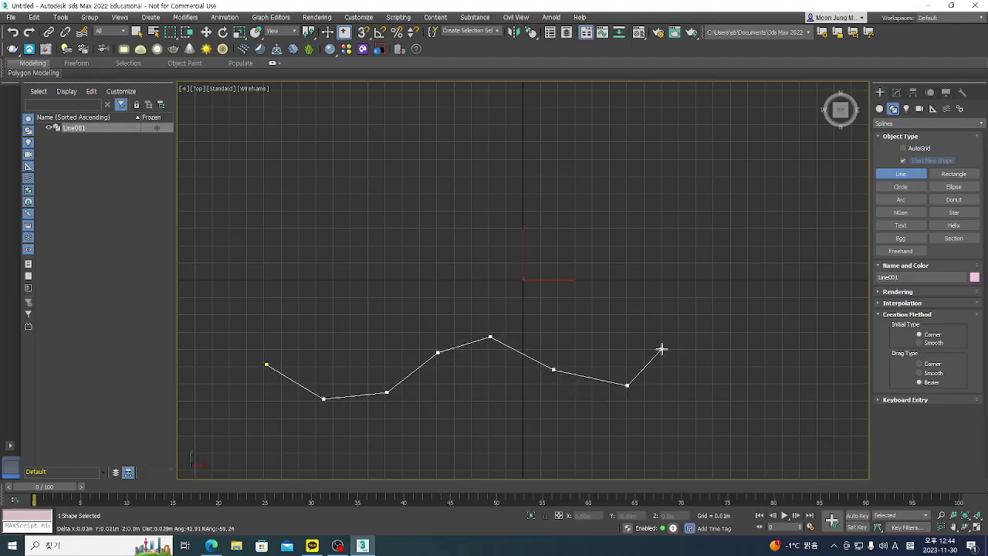
click(689, 361)
click(731, 316)
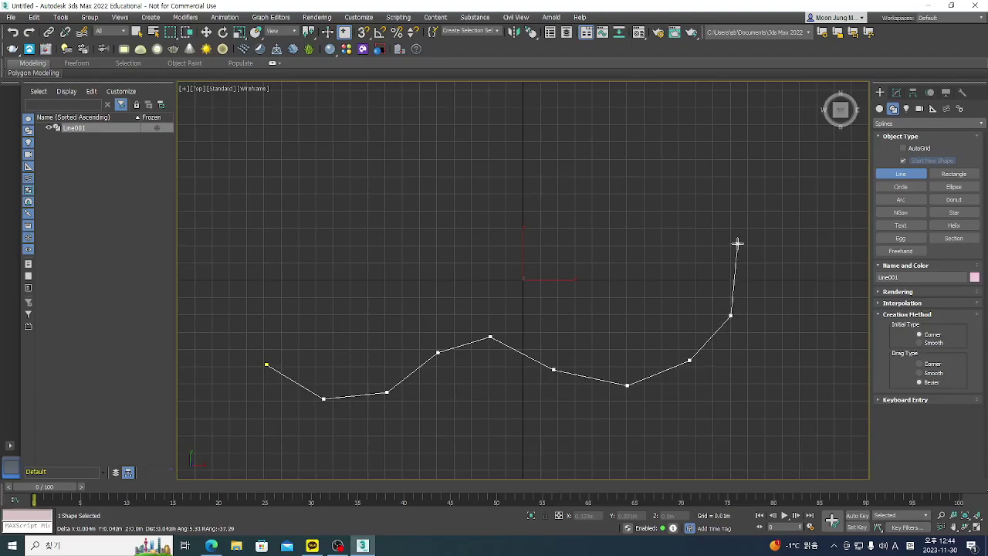
click(741, 244)
click(714, 188)
click(667, 180)
click(622, 191)
click(581, 176)
click(570, 122)
scroll(563, 186, down, 3)
scroll(555, 174, down, 4)
scroll(556, 154, up, 6)
scroll(557, 154, down, 2)
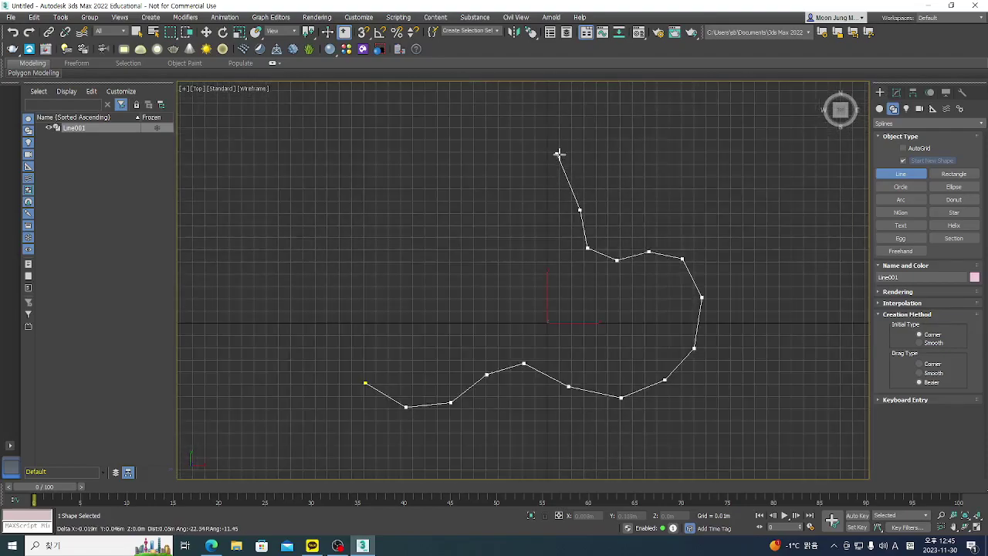
click(564, 163)
click(538, 144)
click(518, 141)
click(491, 140)
click(458, 165)
click(449, 183)
click(457, 223)
click(475, 236)
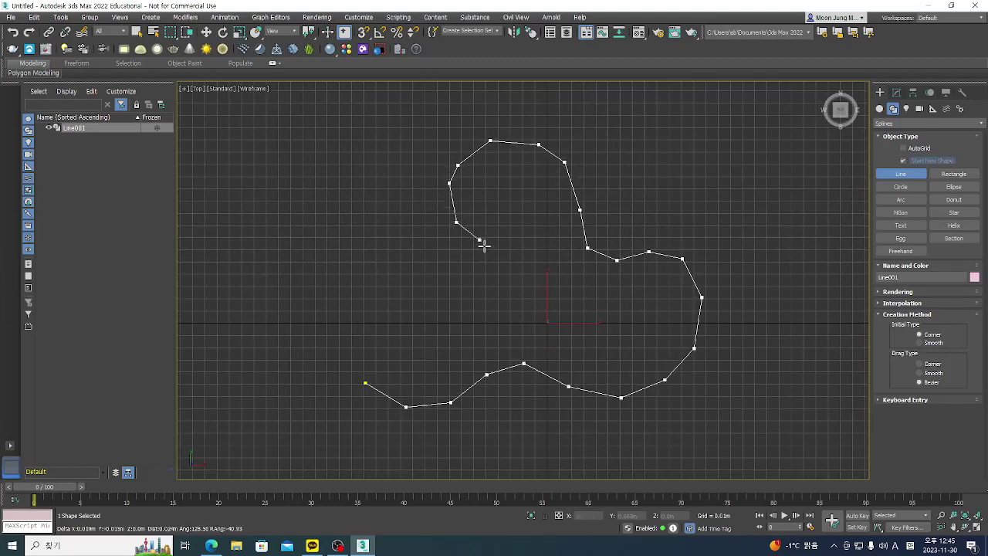
click(485, 247)
click(494, 261)
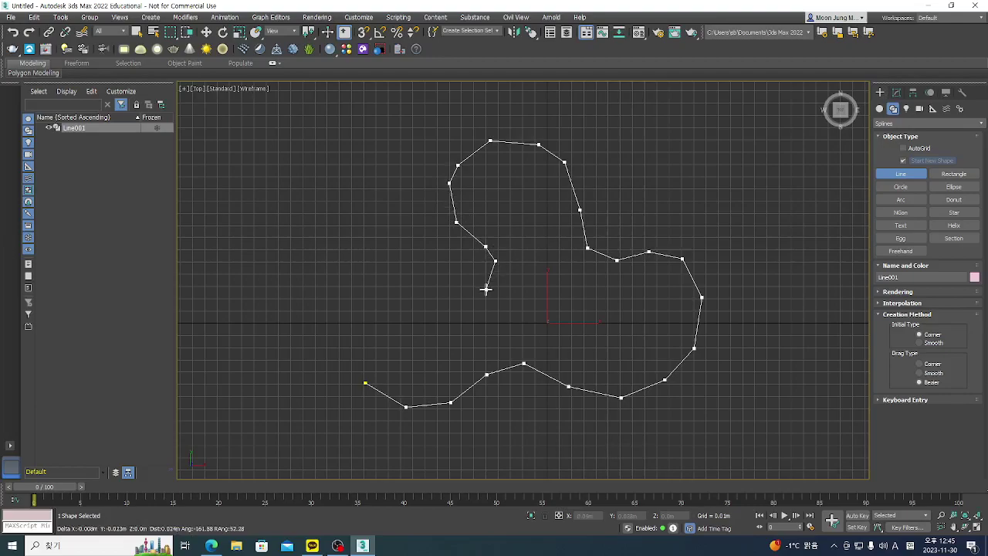
click(491, 285)
click(458, 287)
click(436, 264)
click(399, 249)
click(372, 252)
click(359, 257)
click(329, 299)
click(329, 346)
click(342, 361)
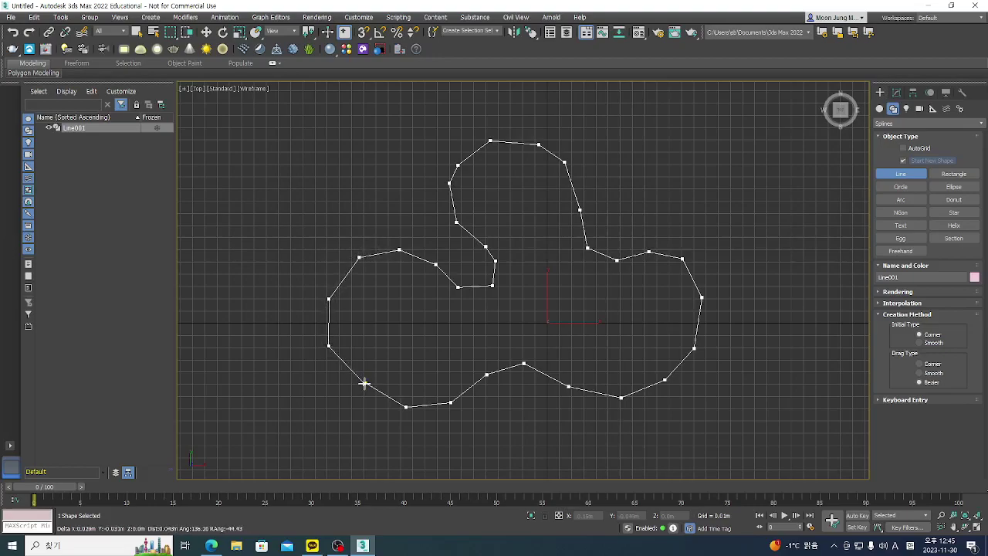
click(363, 383)
click(476, 280)
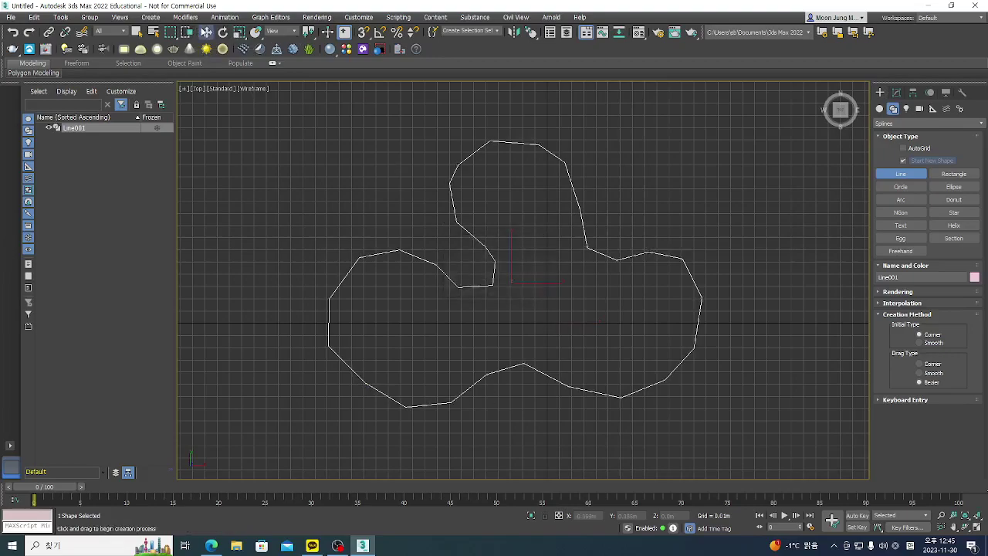
key(w)
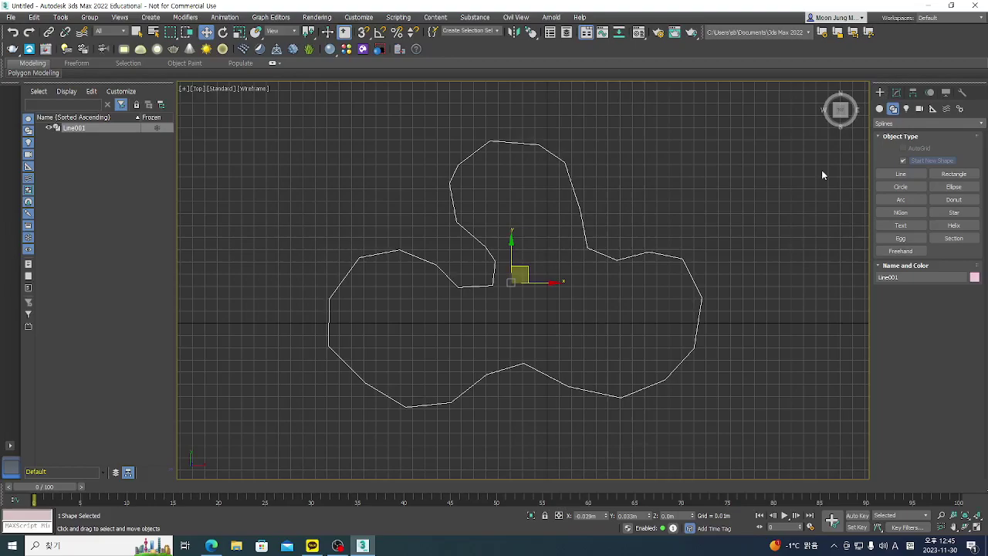
Step: At vertex level, move the two lower notch vertices upward and shift the two facing inner notch vertices slightly to shape the left lobe's neck
click(896, 92)
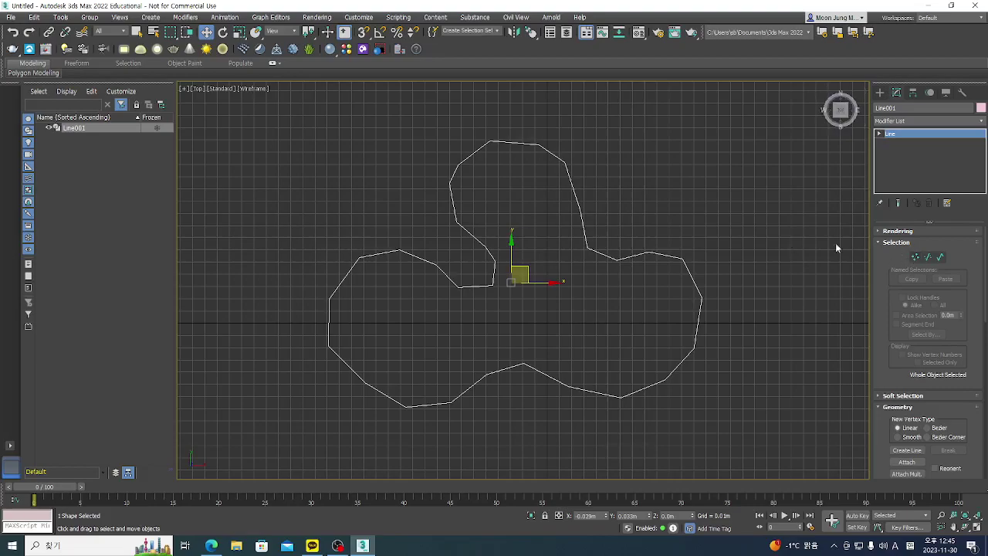
click(914, 258)
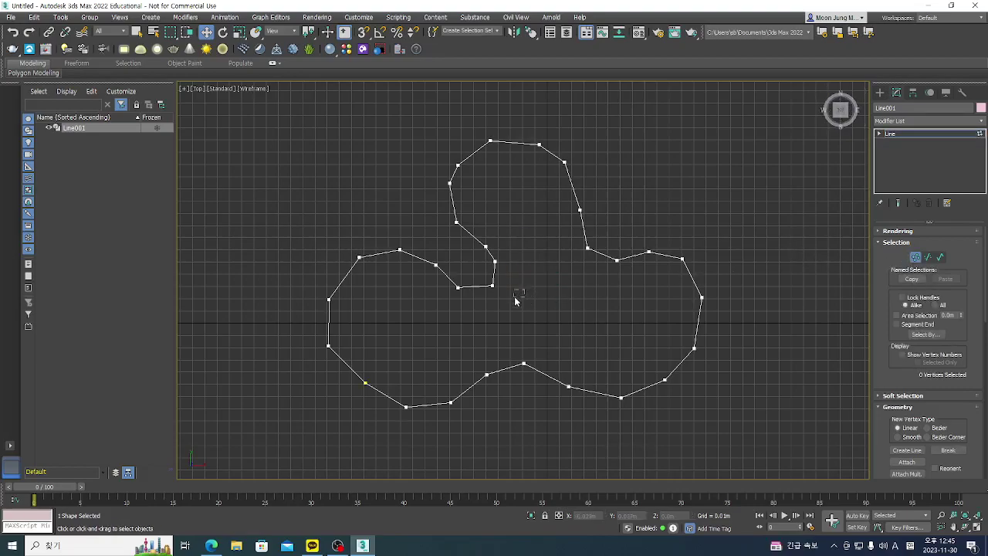
click(524, 363)
drag(523, 363, 479, 348)
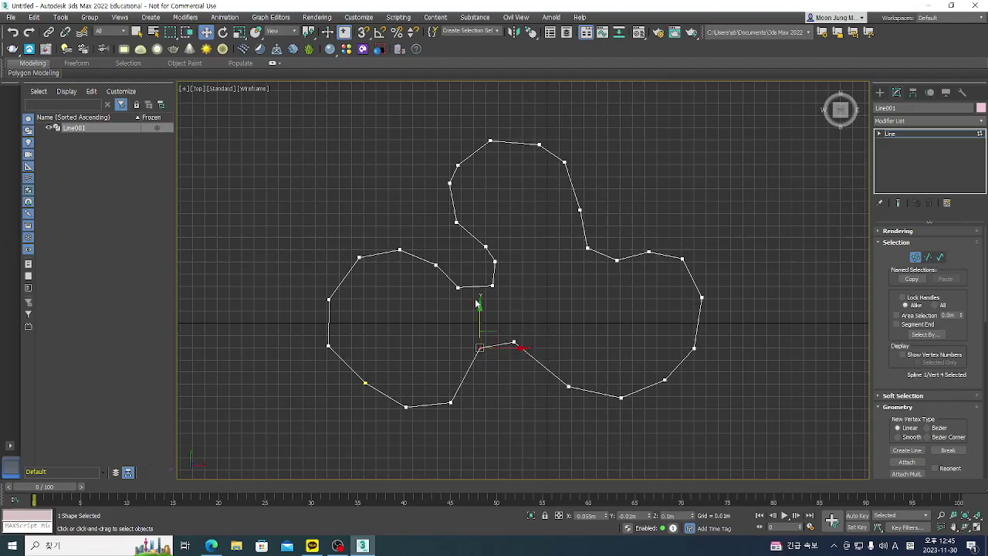
drag(453, 294, 501, 281)
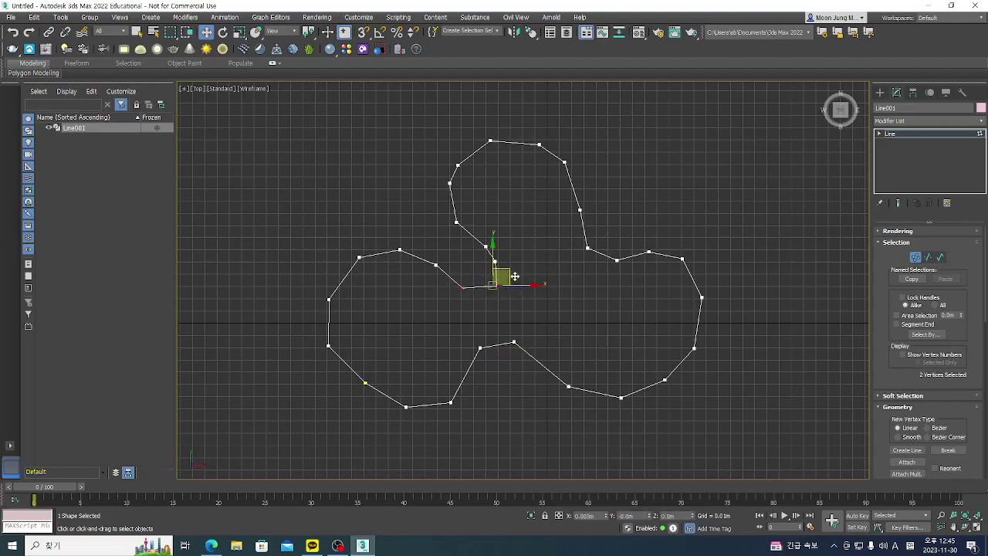
click(464, 290)
drag(473, 278, 468, 283)
drag(528, 332, 464, 356)
drag(480, 320, 480, 338)
Step: Move the vertex just above the inner notch slightly left to smooth the upper lobe's neck, and deselect it
click(494, 259)
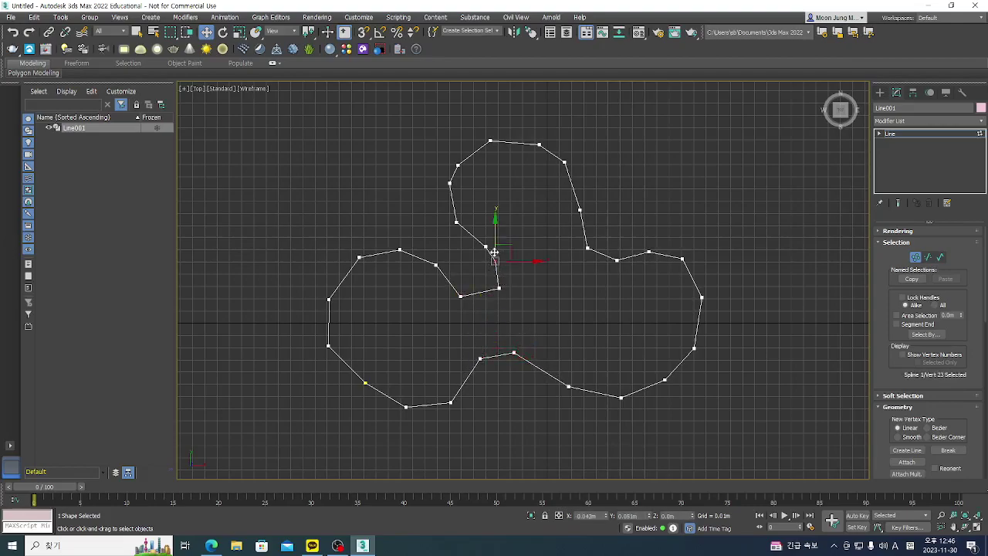
click(485, 247)
drag(501, 229, 487, 229)
click(576, 270)
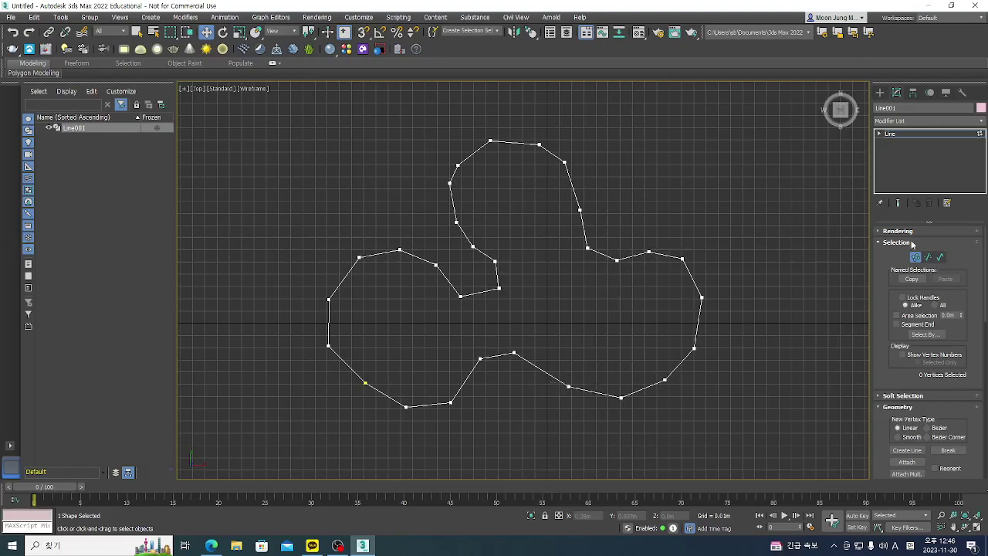
Step: Use Refine to insert two vertices on the lower edge, one on each side of the first vertex right of the lower notch
scroll(893, 411, down, 3)
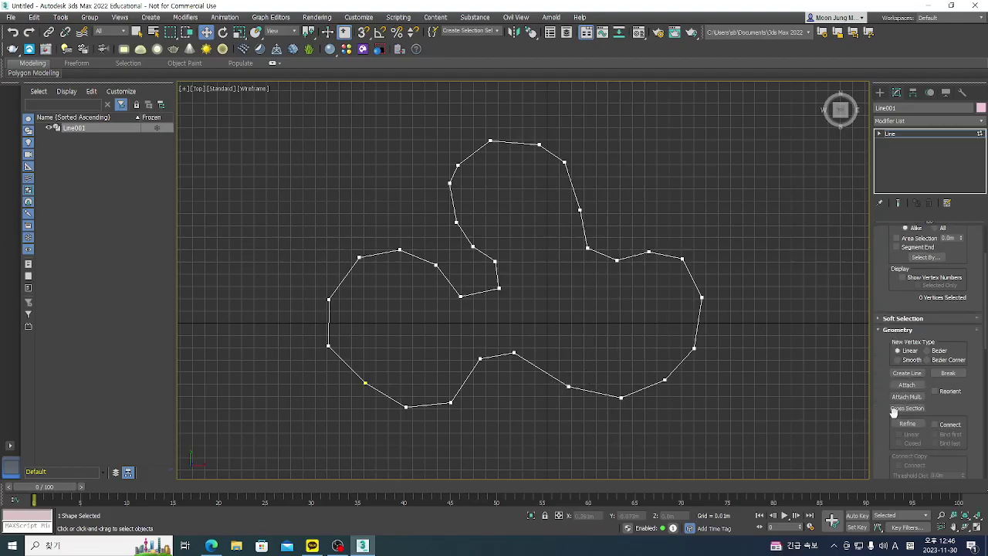
scroll(893, 412, up, 3)
scroll(898, 333, down, 5)
click(907, 394)
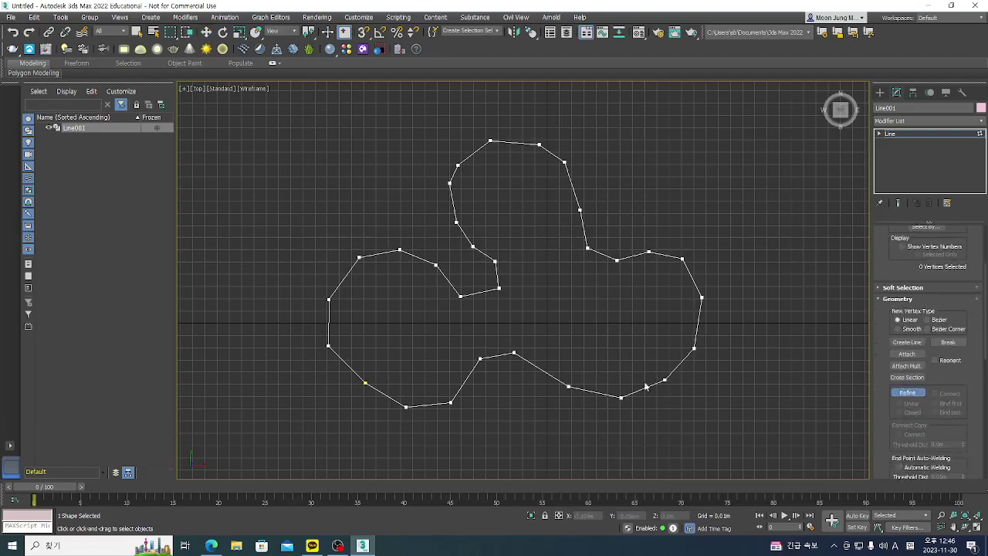
click(540, 368)
click(594, 391)
click(899, 395)
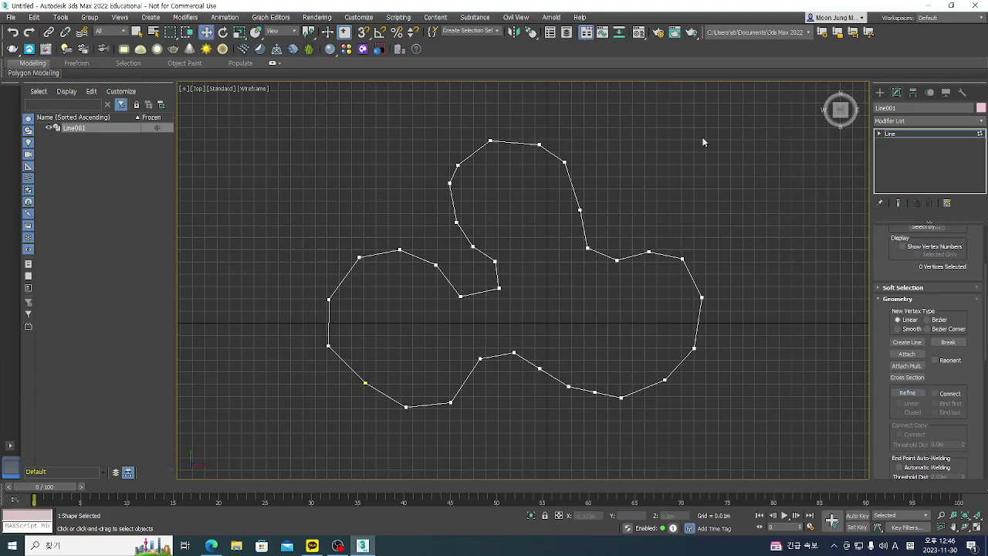
Step: Move the lower notch's right vertex and the neighbouring inserted vertex upward to form a rounded arch between the two bottom lobes
click(880, 135)
drag(533, 384, 532, 385)
drag(555, 352, 527, 325)
drag(582, 323, 559, 318)
click(512, 343)
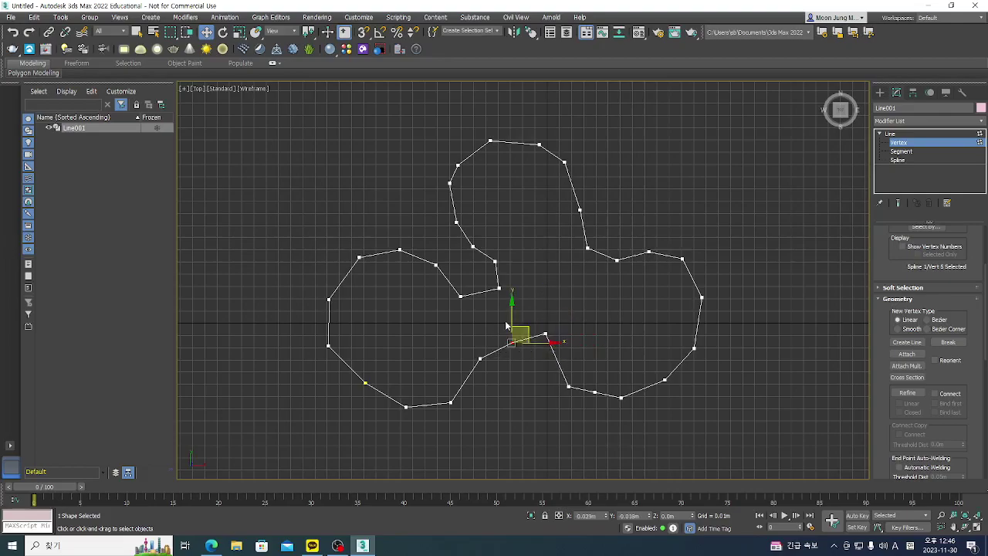
drag(511, 343, 514, 334)
Step: Move the next four vertices along the right lobe's underside upward to continue the arch in a smooth curve
click(568, 387)
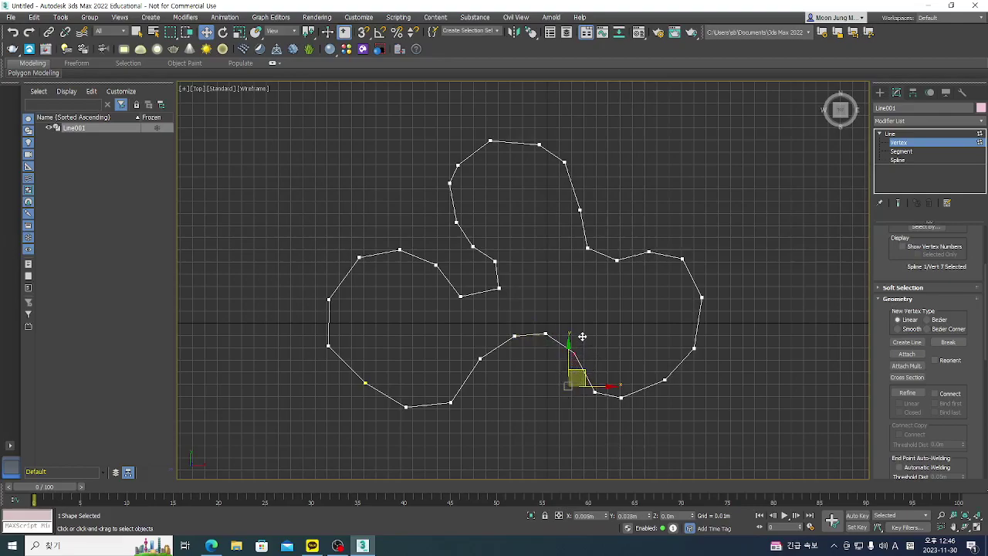
drag(593, 383, 599, 348)
click(595, 392)
drag(594, 393, 623, 381)
click(622, 397)
drag(654, 368, 655, 368)
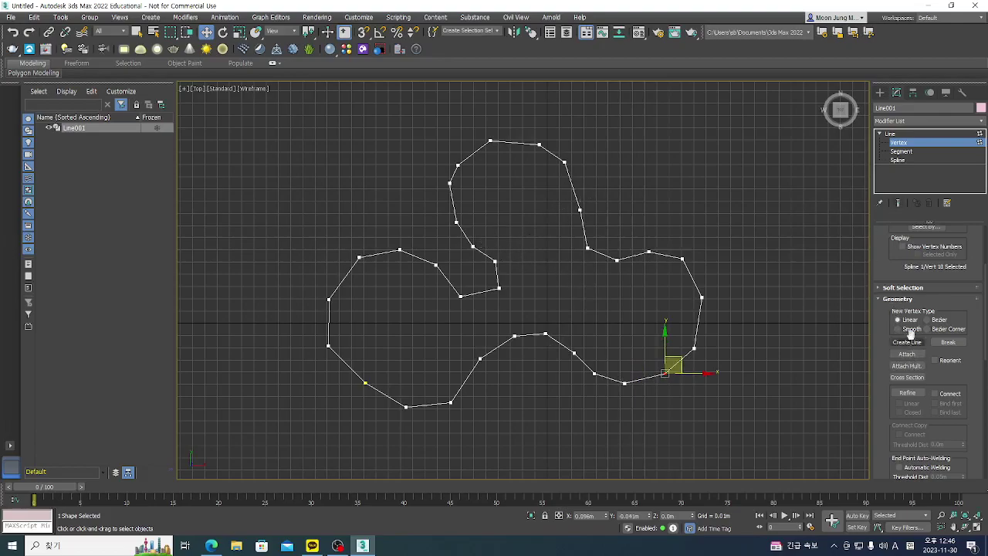
Step: Use Refine to insert two vertices on the upper lobe's right edge, one above and one below the lowest vertex of its side
scroll(912, 318, up, 3)
scroll(915, 340, down, 5)
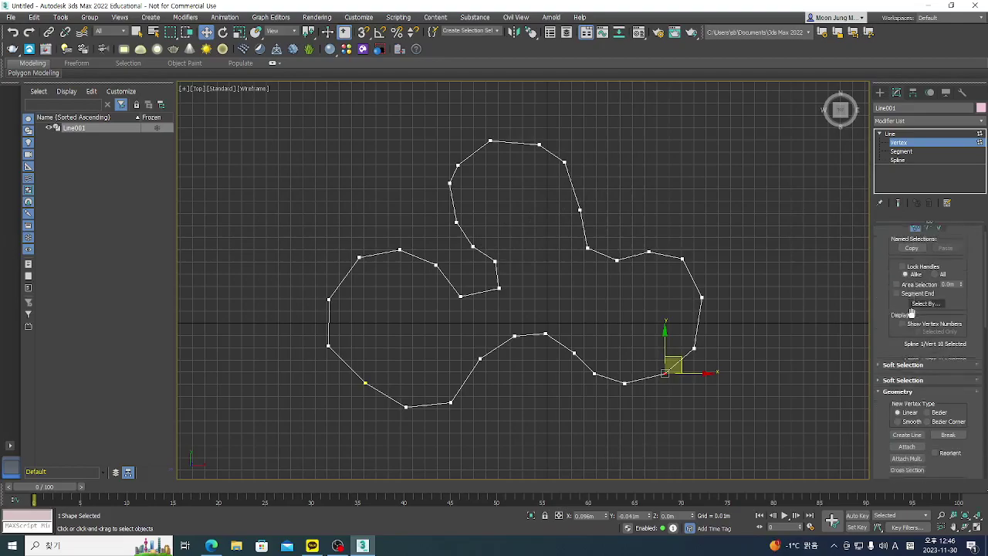
click(908, 347)
click(572, 186)
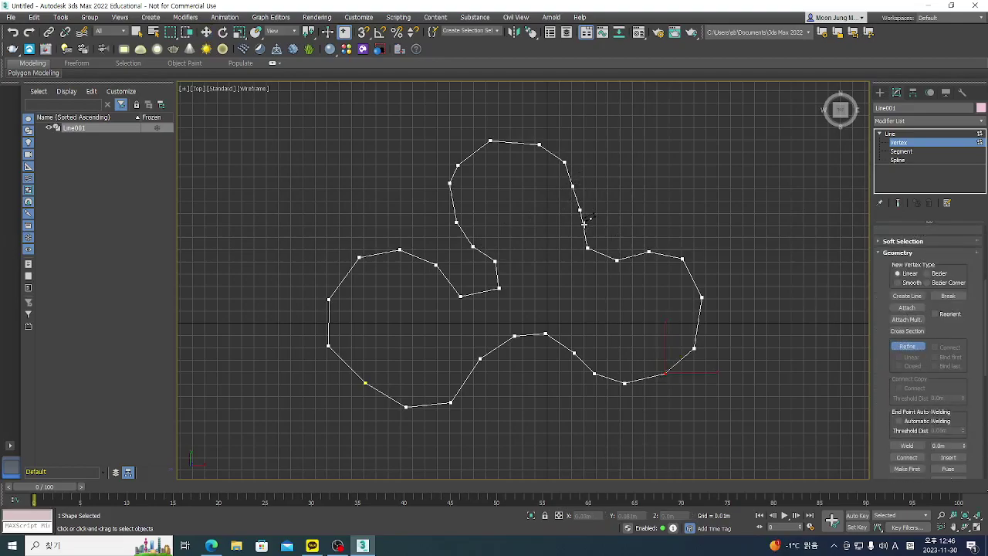
click(908, 347)
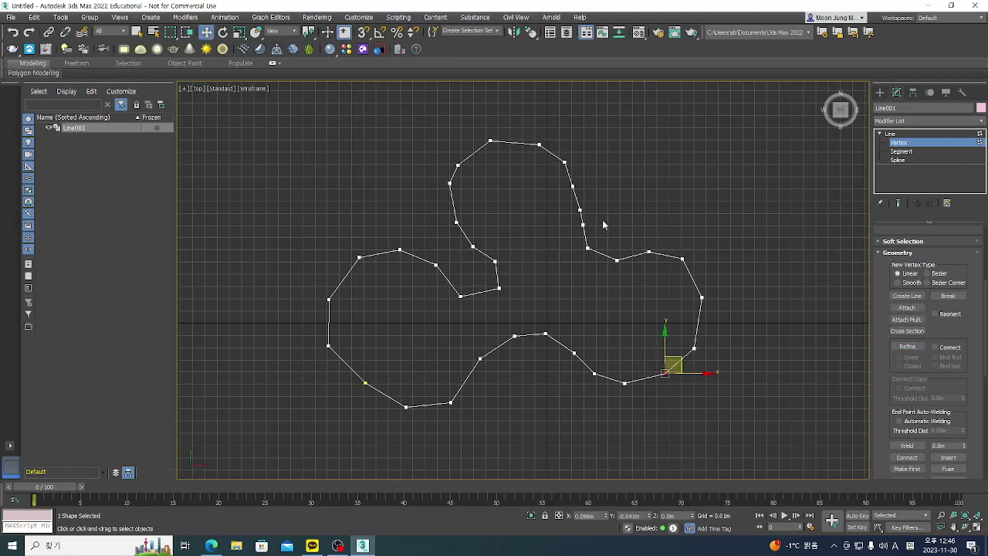
Step: Move the three vertices between the upper and right lobes inward to form a narrow neck, and show all four viewports
click(583, 224)
drag(598, 214, 589, 240)
click(588, 248)
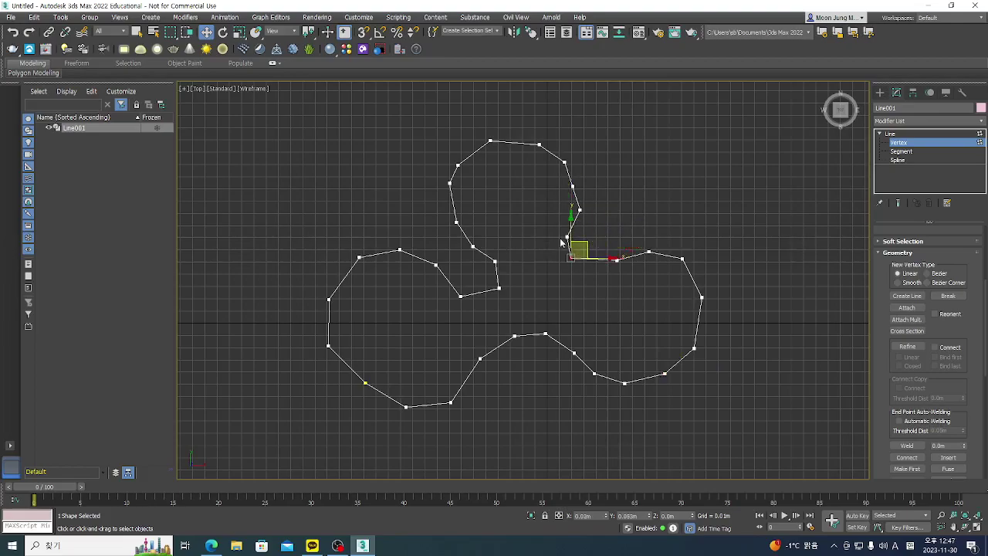
drag(578, 248, 591, 209)
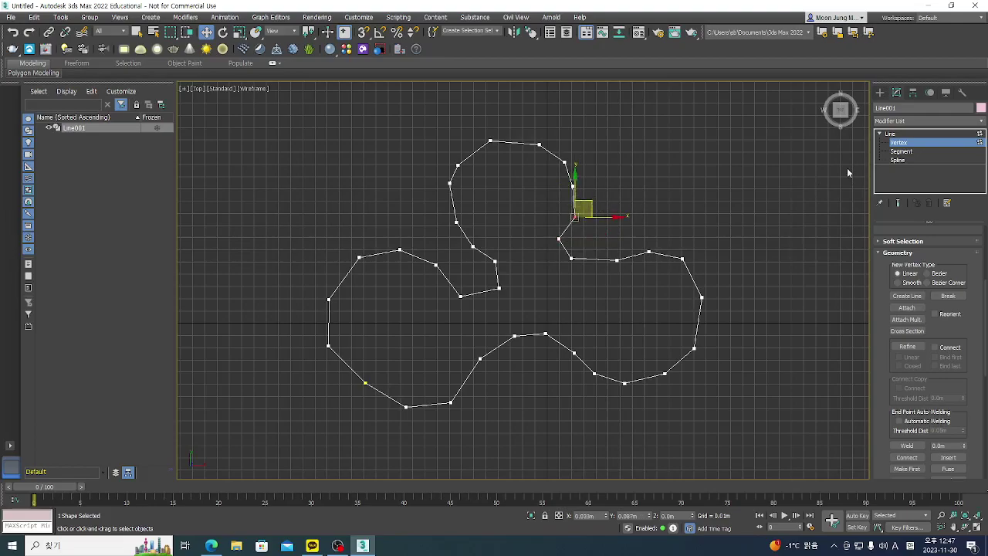
click(902, 135)
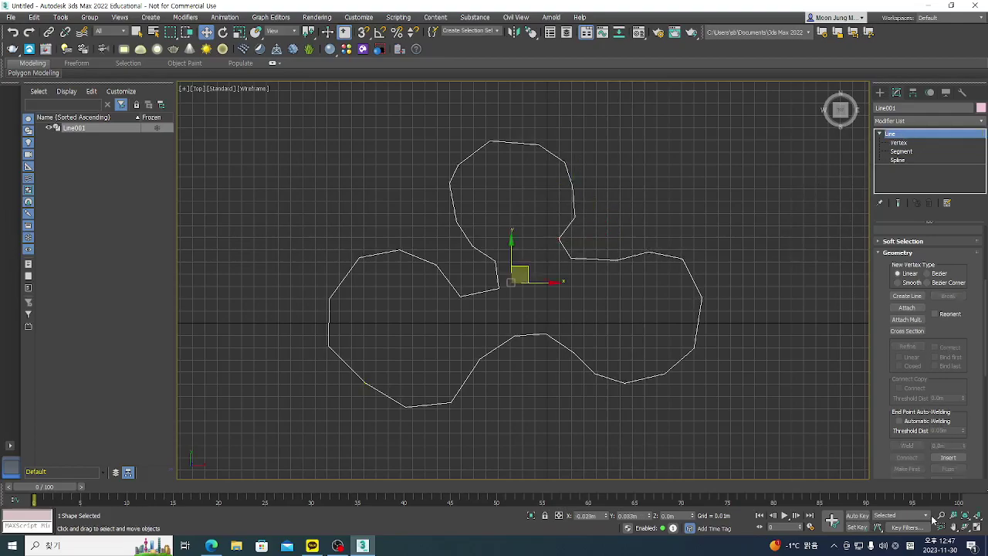
click(977, 527)
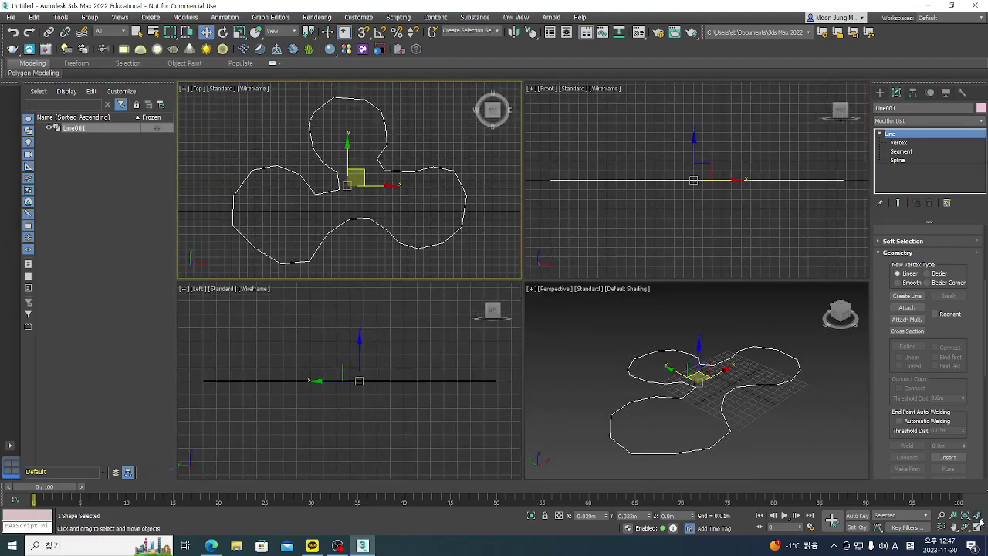
click(907, 161)
drag(569, 311, 861, 487)
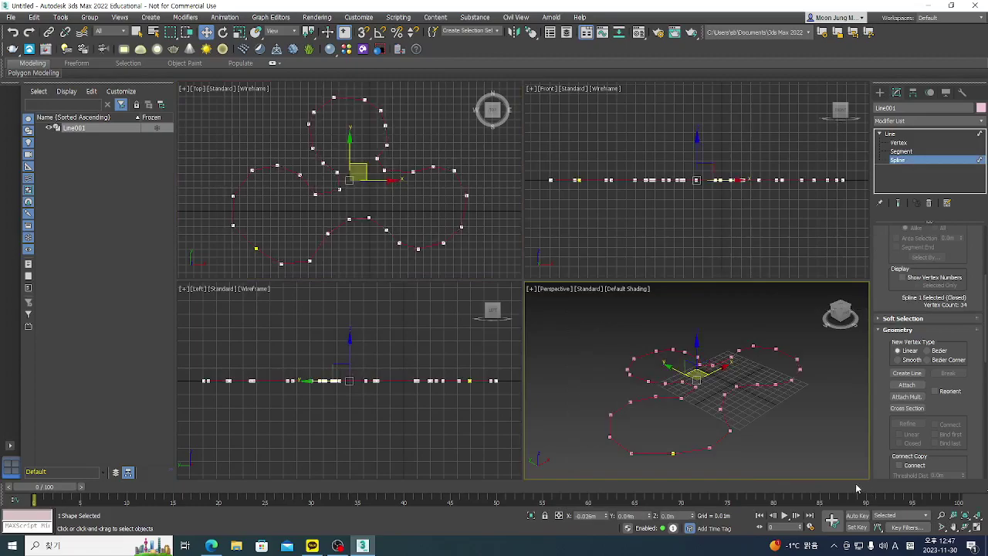
scroll(895, 417, down, 5)
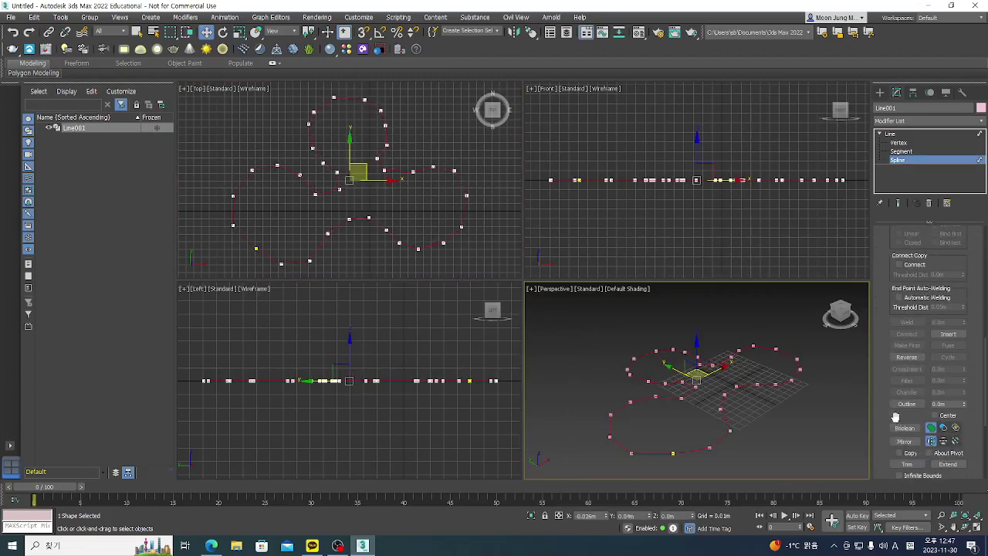
scroll(896, 417, up, 5)
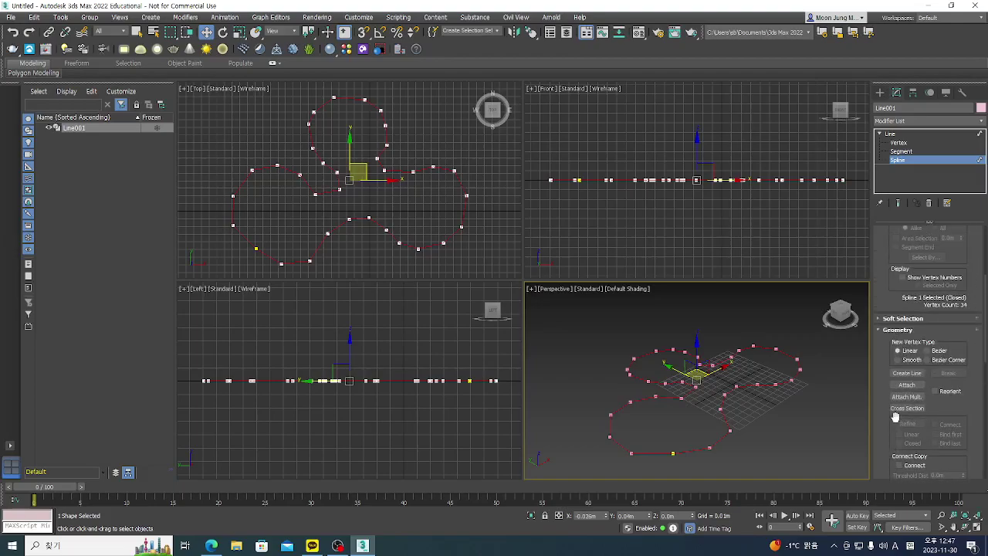
scroll(895, 417, up, 4)
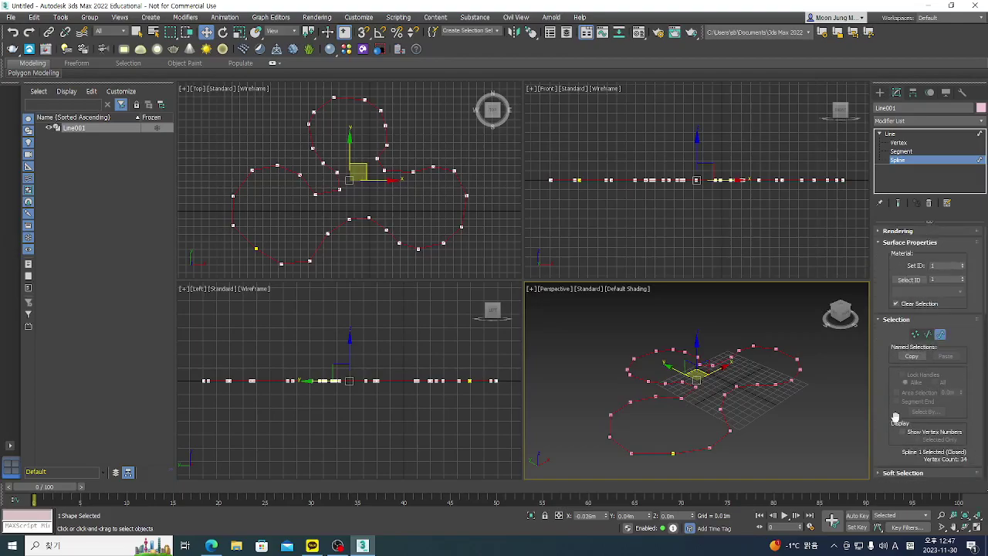
click(896, 134)
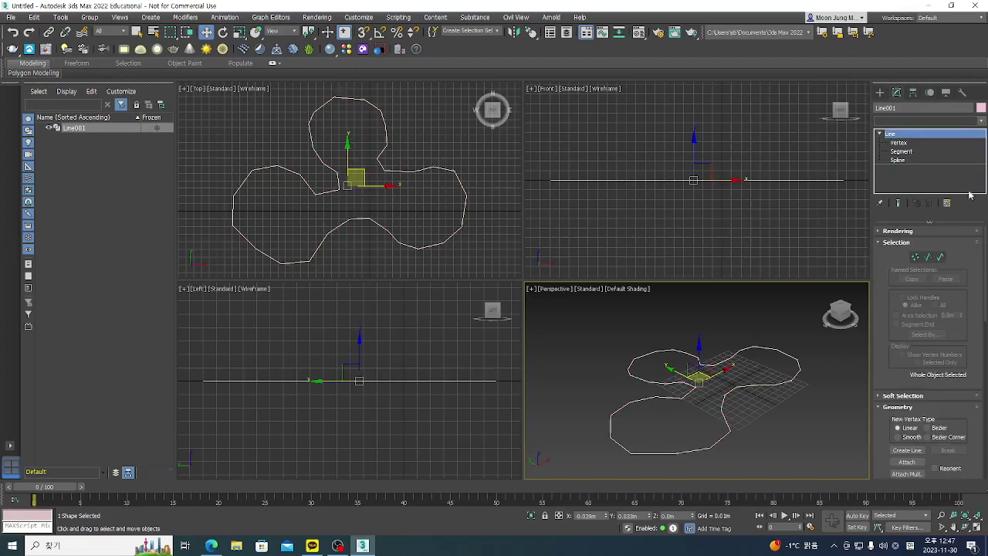
Step: Extrude the outline by 0.013 m with Cap Start and Cap End turned off, leaving only the perimeter wall
click(927, 120)
scroll(931, 398, down, 3)
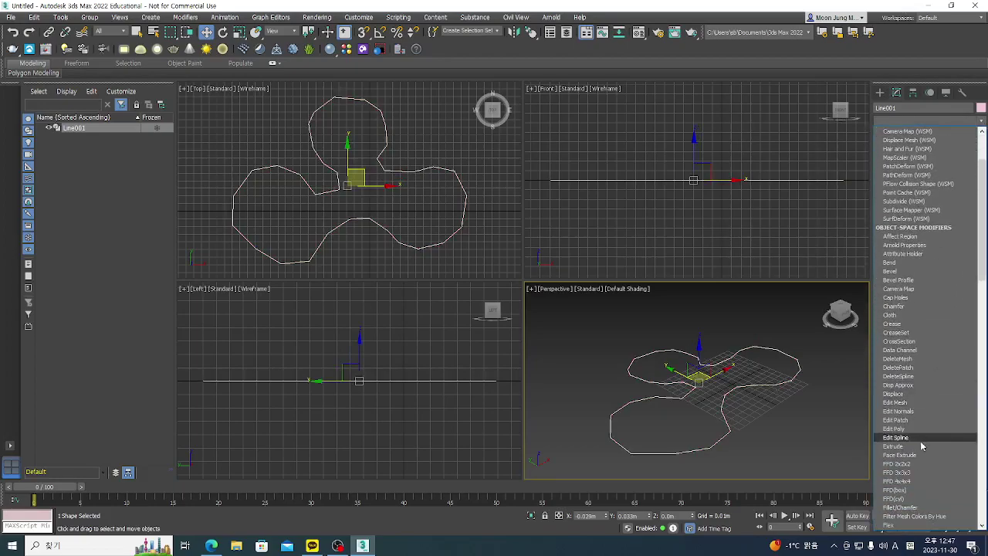
click(921, 446)
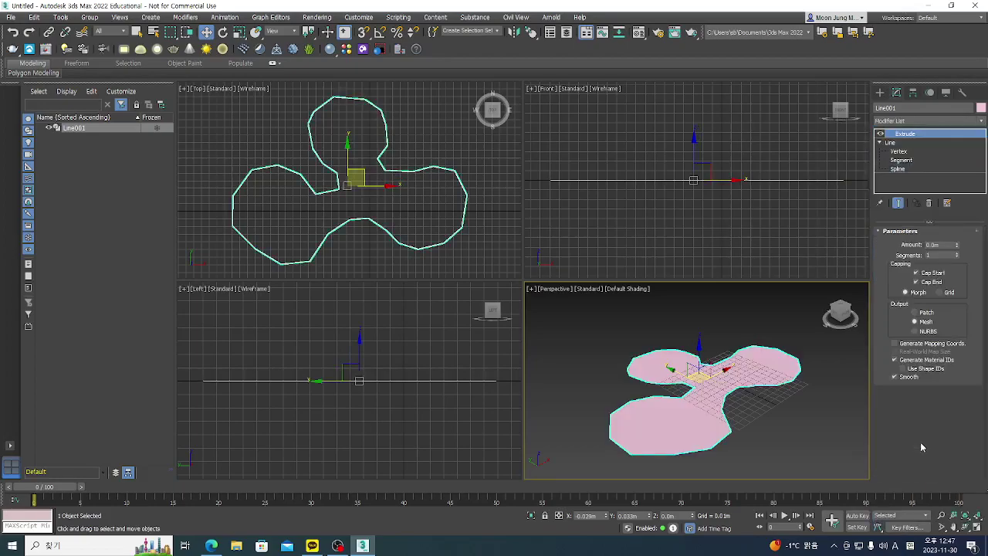
drag(958, 245, 963, 230)
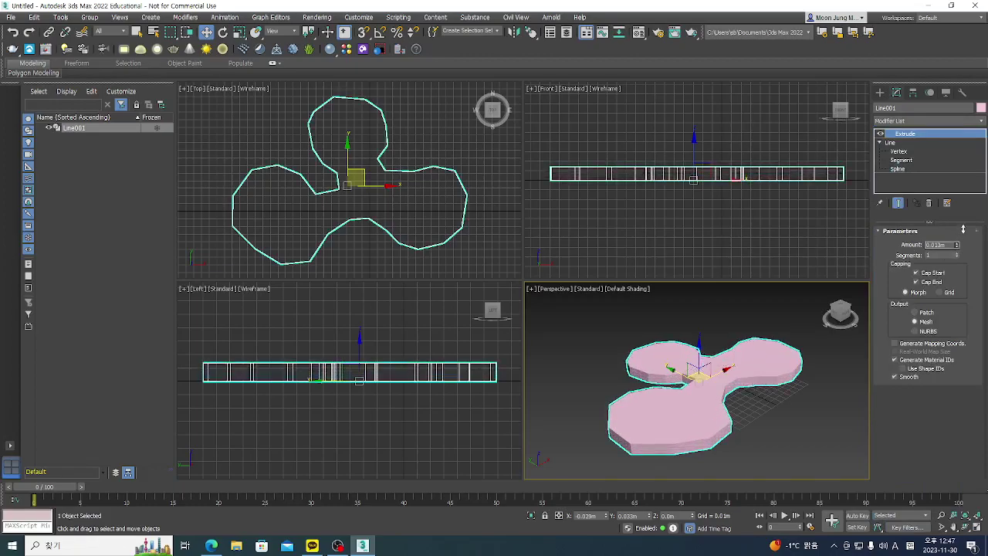
click(922, 274)
click(919, 283)
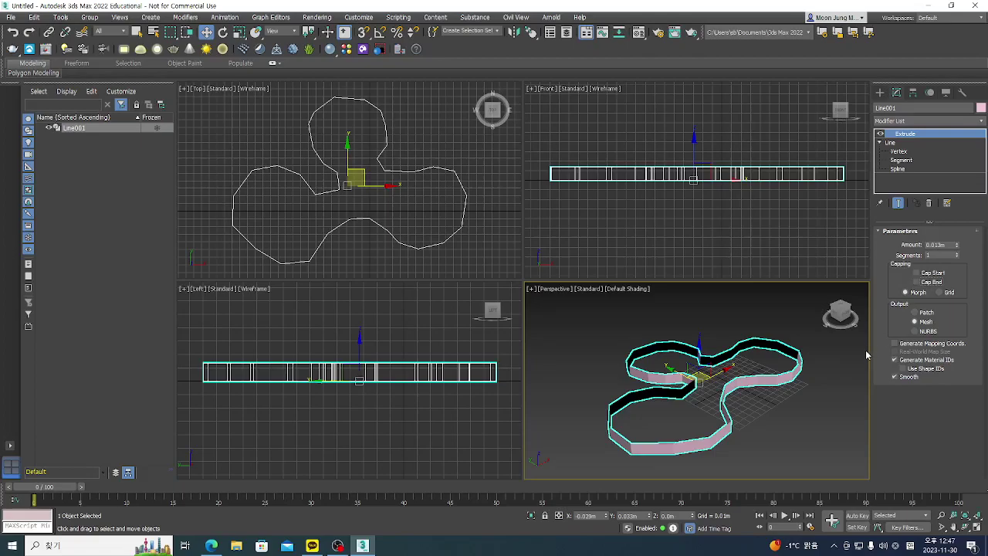
Step: Convert the extruded wall to an Editable Poly
right_click(701, 368)
mouse_move(757, 476)
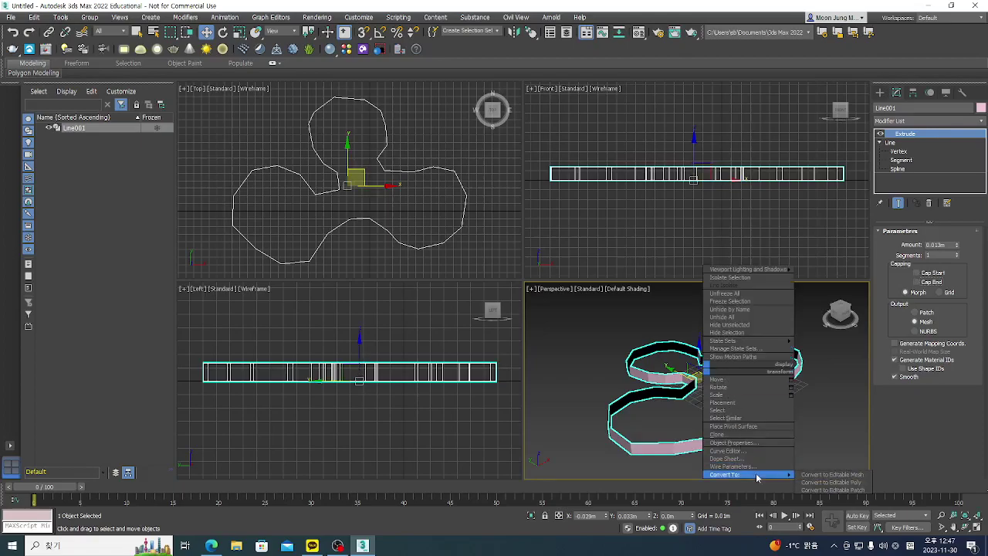
click(825, 481)
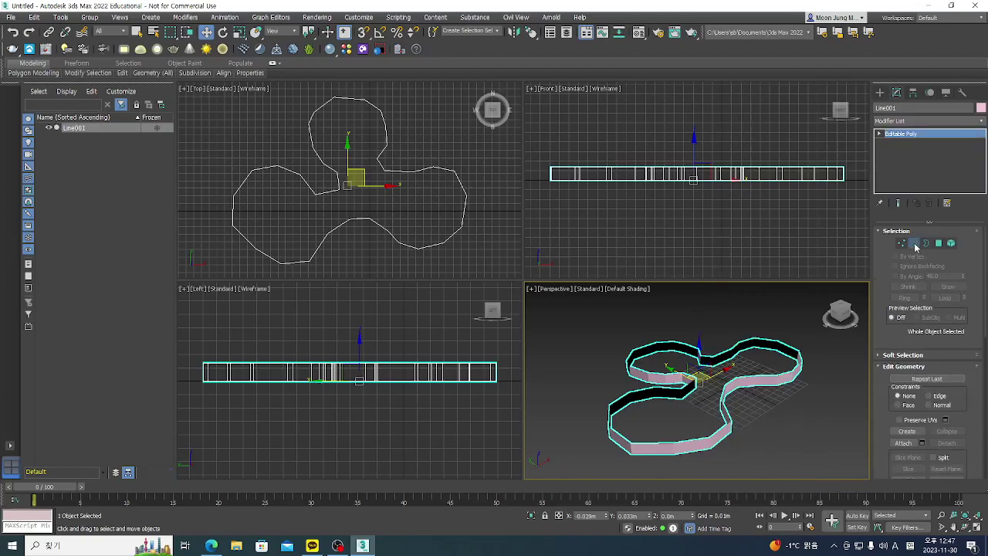
Step: Set area selection to Window mode and select all vertices along the wall's upper rim in the Front view
click(915, 243)
drag(540, 145, 863, 178)
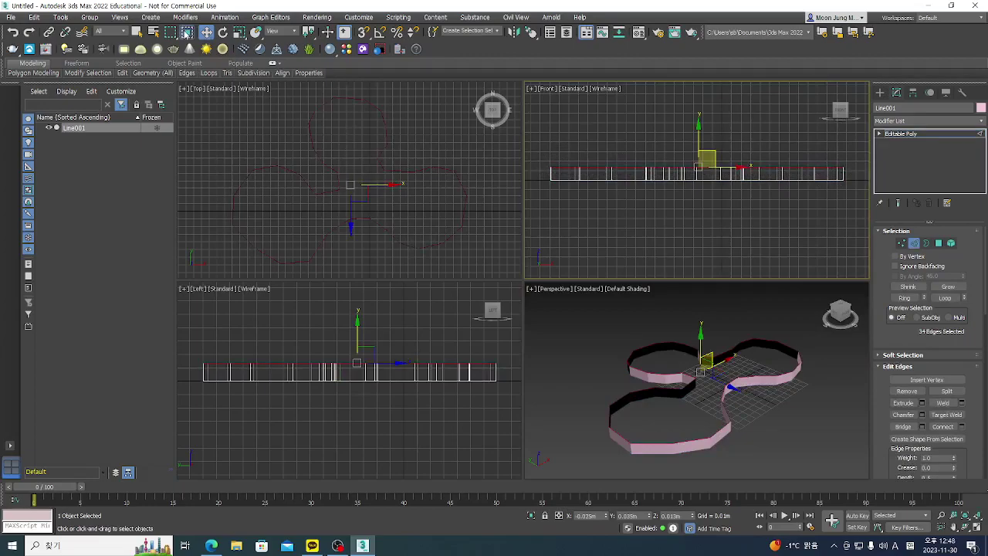
click(187, 32)
drag(540, 139, 861, 177)
click(901, 242)
drag(539, 144, 858, 176)
Step: Scale the selected rim vertices up slightly in the XY plane in the Top view so the walls flare outward
right_click(431, 207)
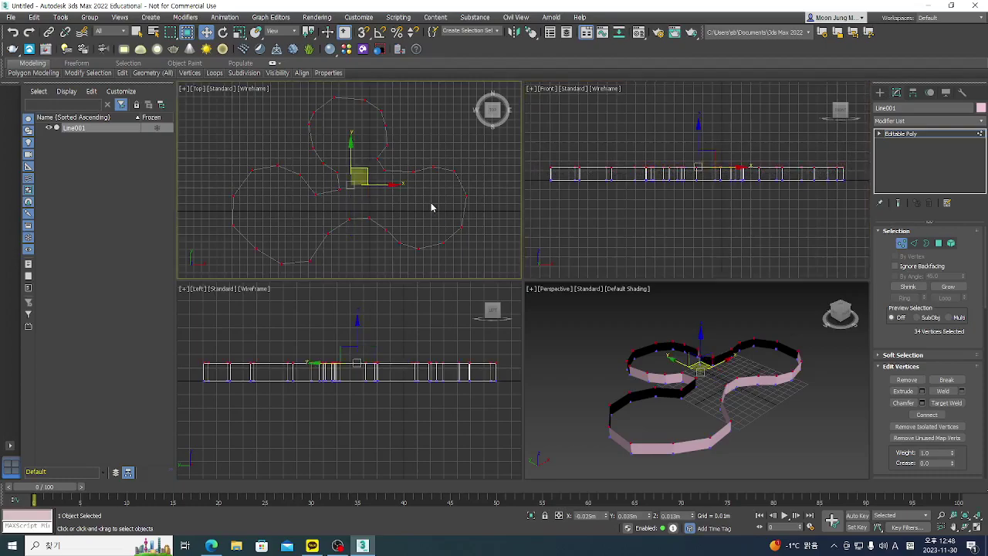
click(239, 31)
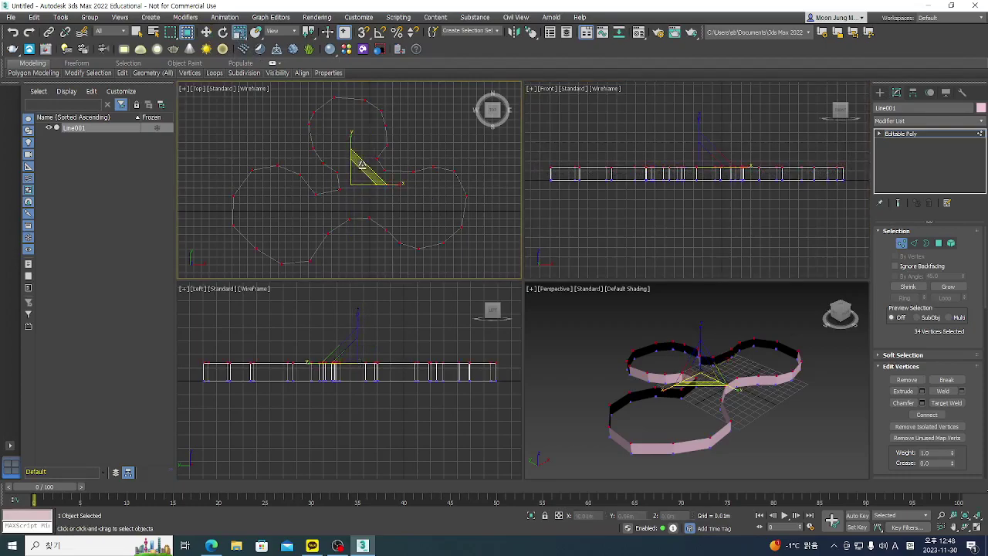
mouse_move(363, 164)
mouse_down()
mouse_move(371, 160)
mouse_move(375, 176)
mouse_up()
click(207, 32)
Step: Move the two rim vertices at the left lobe's upper right outward, up and to the right, in the Top view
scroll(269, 170, up, 3)
scroll(270, 171, up, 2)
middle_drag(345, 207, 338, 142)
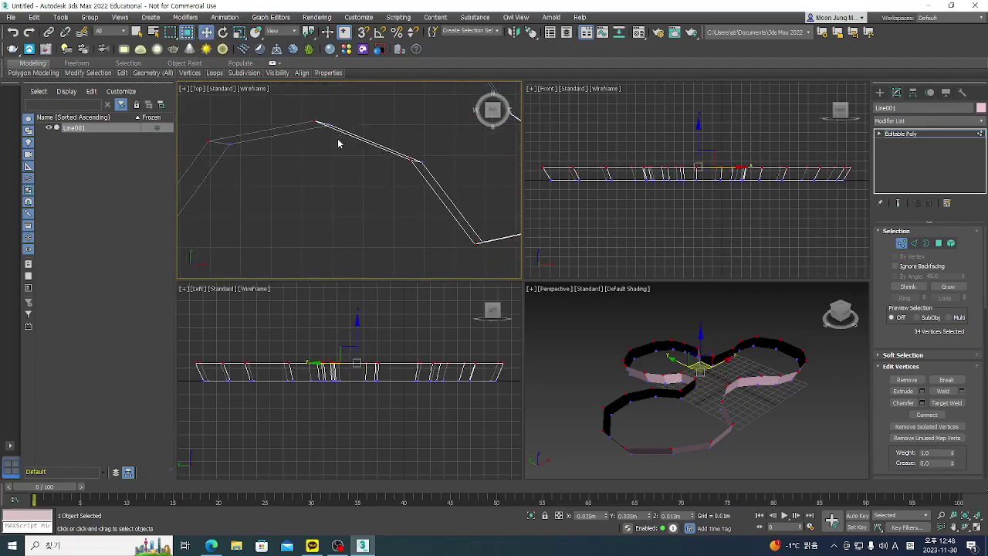
click(321, 111)
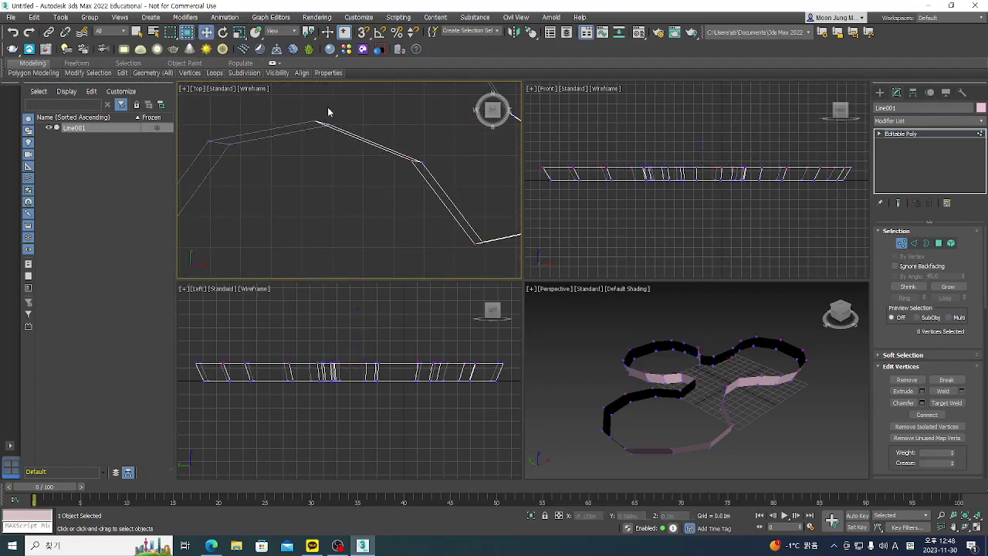
click(417, 164)
ctrl+click(318, 122)
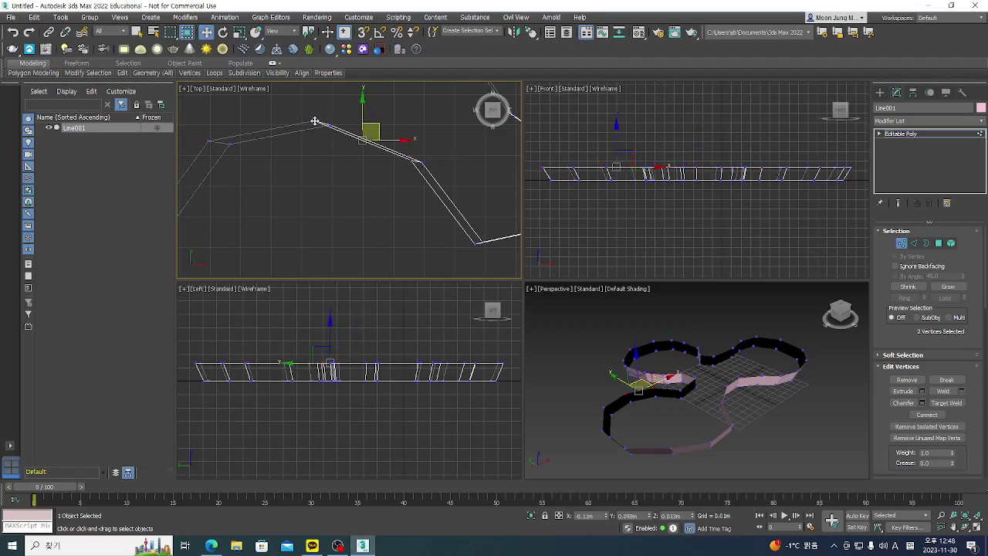
drag(370, 124, 380, 113)
Step: Move the rim vertex at the bottom of the inner notch up and right, and the notch's right corner rim vertex up and left
middle_drag(416, 190, 278, 201)
click(332, 254)
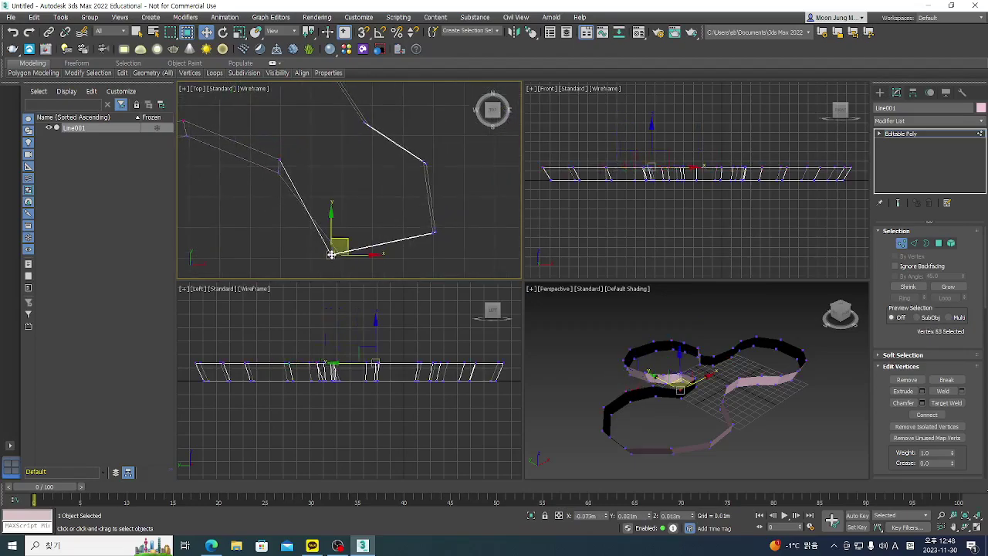
drag(343, 239, 355, 220)
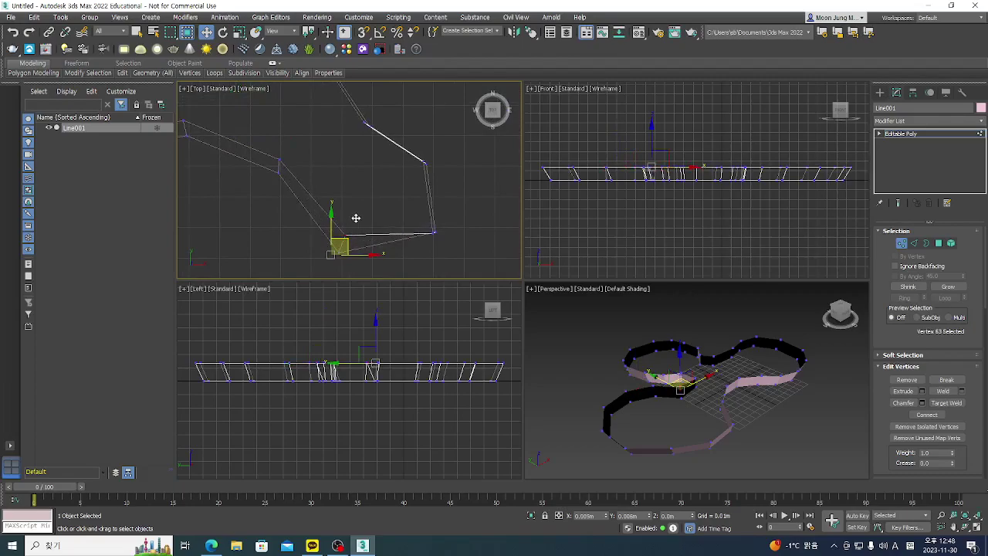
scroll(435, 234, up, 4)
click(431, 231)
scroll(437, 245, down, 4)
drag(451, 227, 432, 213)
Step: Move the next rim vertices up the left side of the upper lobe's neck outward, away from the base outline
scroll(429, 213, down, 2)
scroll(421, 171, up, 3)
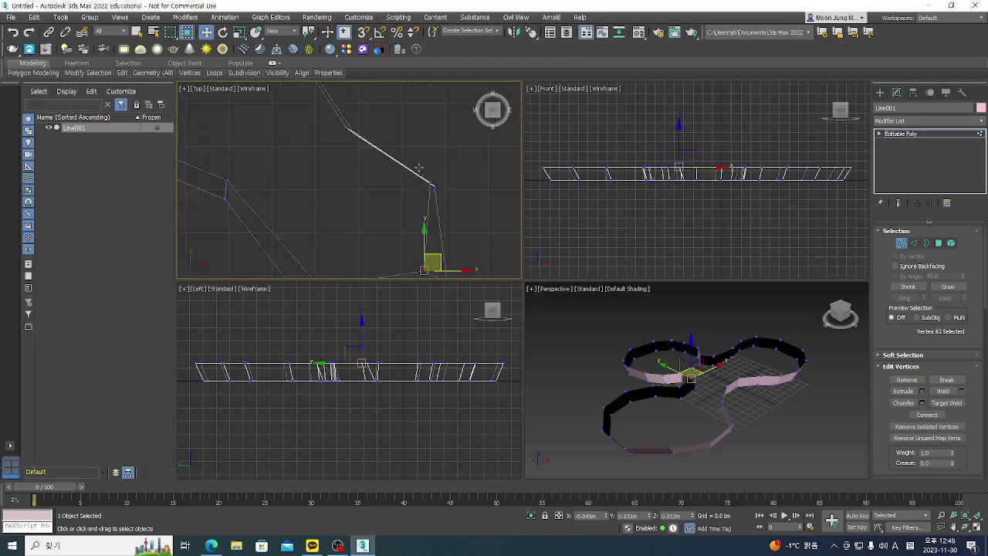
click(436, 188)
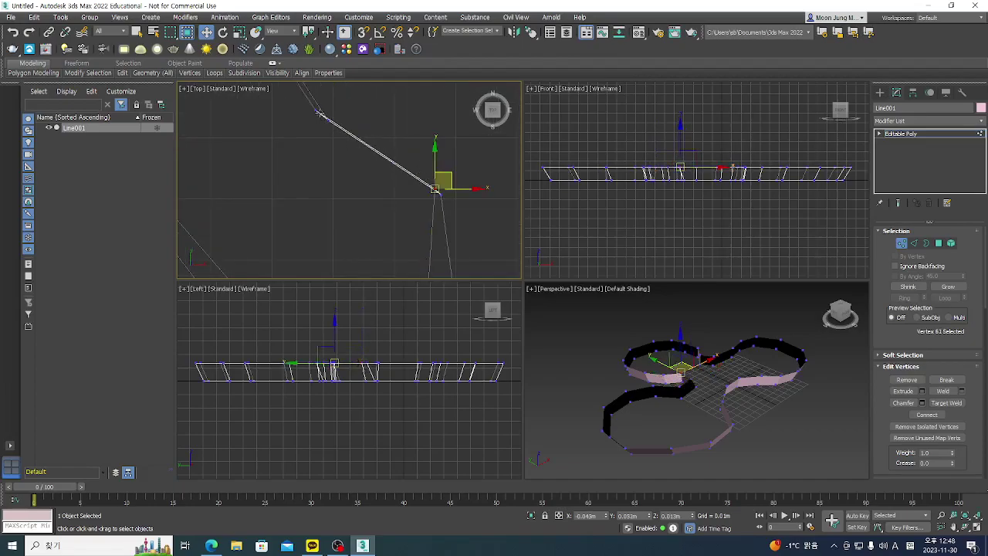
drag(452, 174, 435, 190)
scroll(315, 115, up, 4)
click(298, 91)
scroll(320, 165, down, 4)
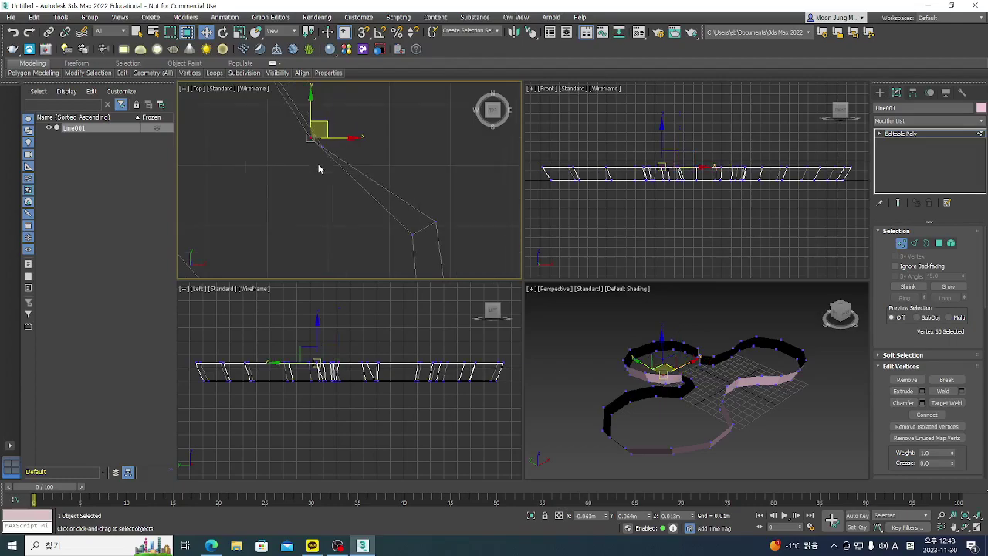
drag(322, 119, 328, 158)
scroll(413, 228, down, 4)
scroll(351, 158, up, 5)
scroll(326, 156, down, 4)
scroll(340, 145, up, 4)
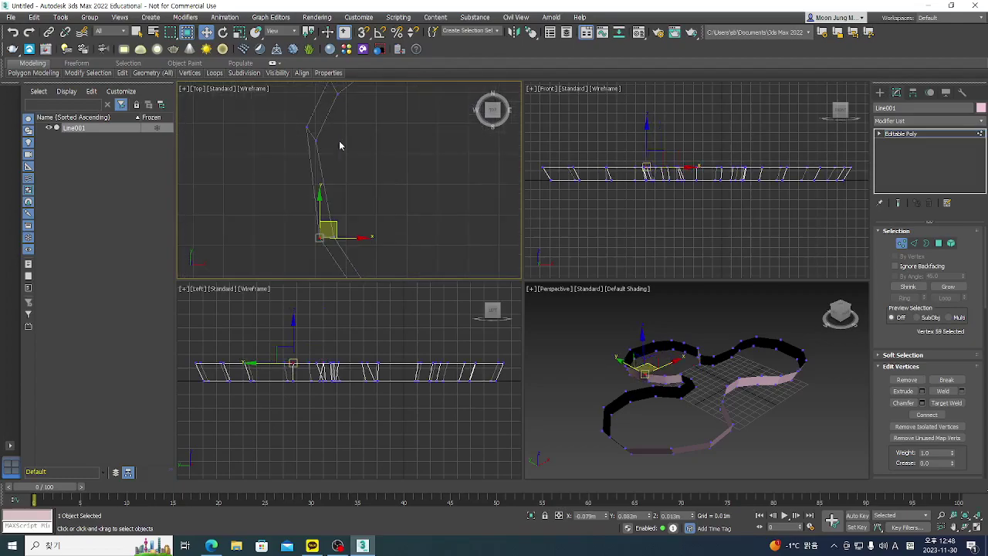
click(314, 139)
Step: Shift the three rim vertices around the neck between the upper and right lobes outward from their base vertices
scroll(287, 179, down, 4)
scroll(419, 202, up, 4)
scroll(417, 202, up, 2)
drag(398, 177, 409, 185)
click(353, 234)
drag(382, 237, 367, 233)
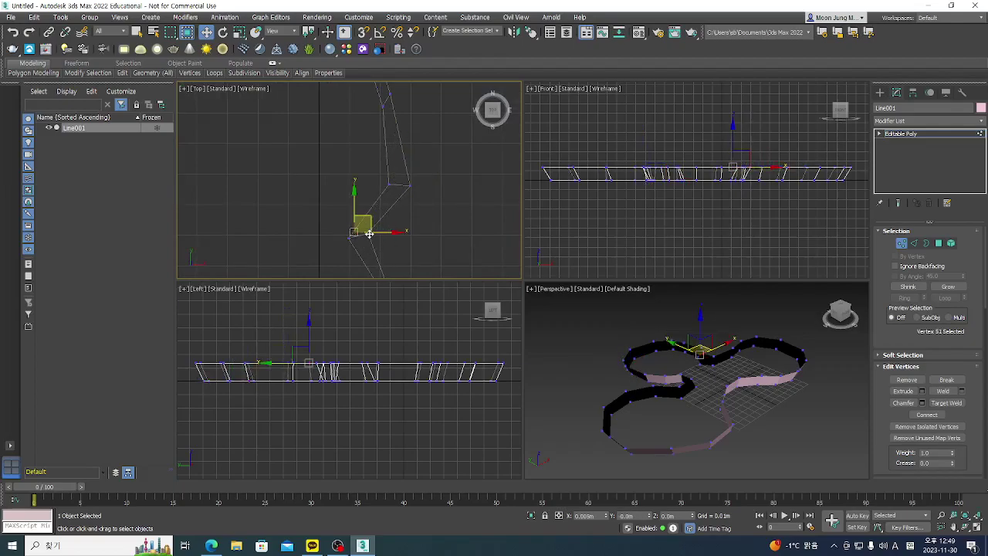
scroll(346, 209, down, 2)
scroll(361, 243, up, 3)
middle_drag(373, 244, 334, 227)
scroll(334, 227, up, 1)
drag(330, 224, 334, 208)
Step: Move the next two rim vertices along the right lobe's top edge up and left, outside the base outline
scroll(318, 209, down, 3)
scroll(397, 215, up, 1)
scroll(402, 216, up, 3)
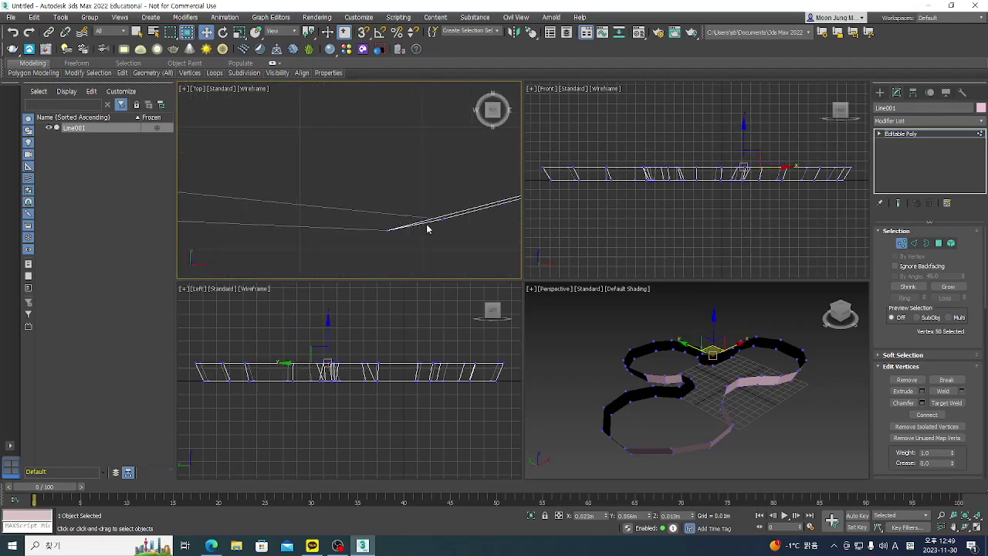
drag(443, 220, 401, 183)
scroll(324, 221, down, 4)
scroll(378, 213, up, 3)
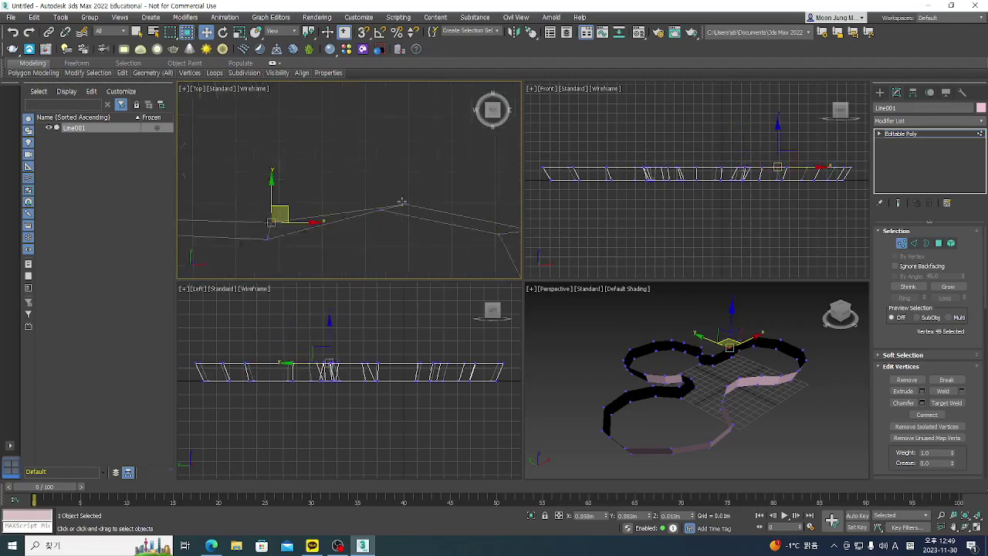
drag(407, 206, 371, 183)
Step: Move three base vertices on the crown and left side of the arch between the two bottom lobes upward, widening the wall's slope
scroll(357, 183, down, 5)
middle_drag(431, 219, 434, 167)
scroll(437, 171, down, 3)
scroll(380, 229, up, 3)
scroll(281, 215, up, 2)
scroll(280, 209, up, 2)
middle_drag(288, 187, 428, 207)
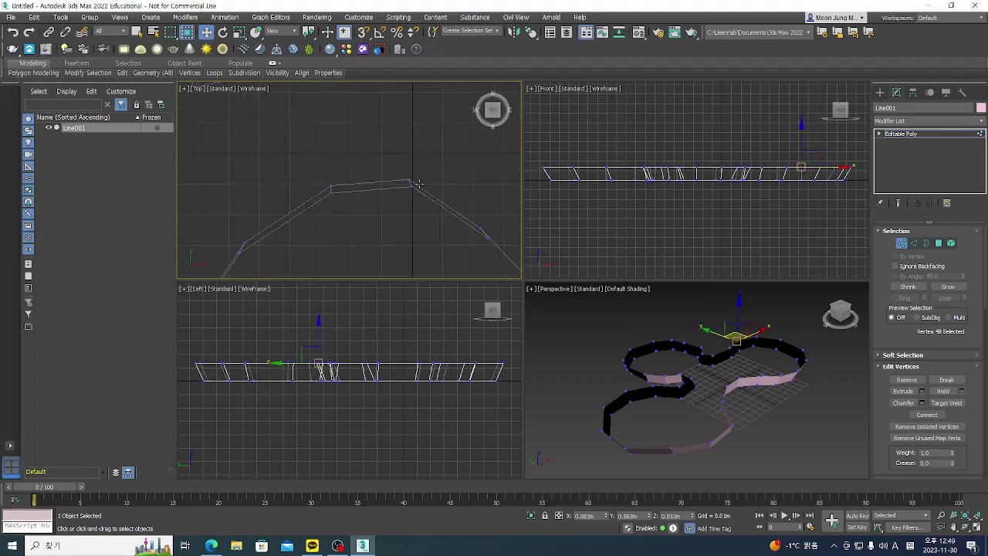
drag(408, 181, 409, 167)
drag(330, 186, 325, 173)
click(243, 242)
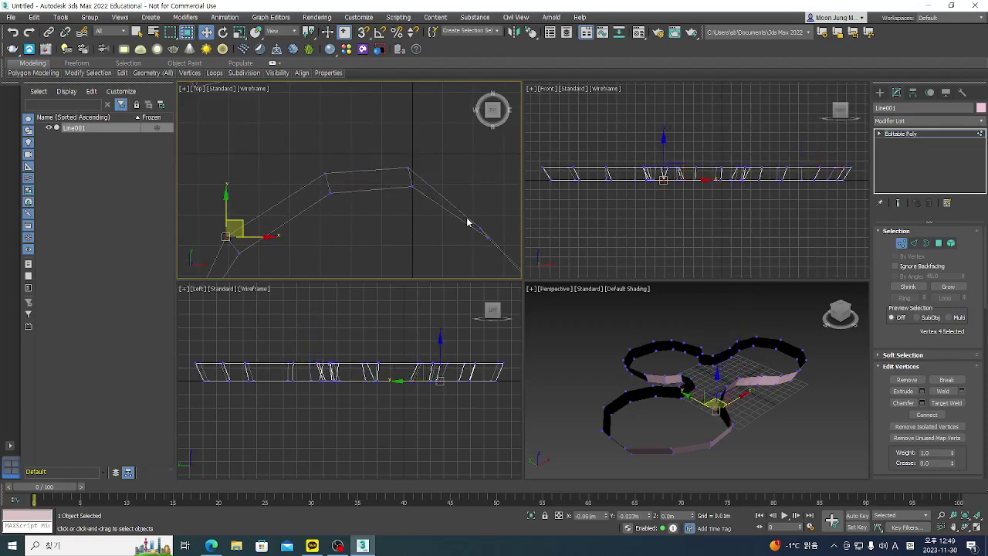
Step: Move three base vertices from the arch's right side to the right lobe's lower edge inward, continuing the wall's slope
drag(481, 227, 500, 223)
scroll(321, 183, down, 3)
scroll(421, 227, up, 2)
scroll(417, 223, up, 3)
drag(337, 199, 351, 183)
drag(445, 231, 440, 232)
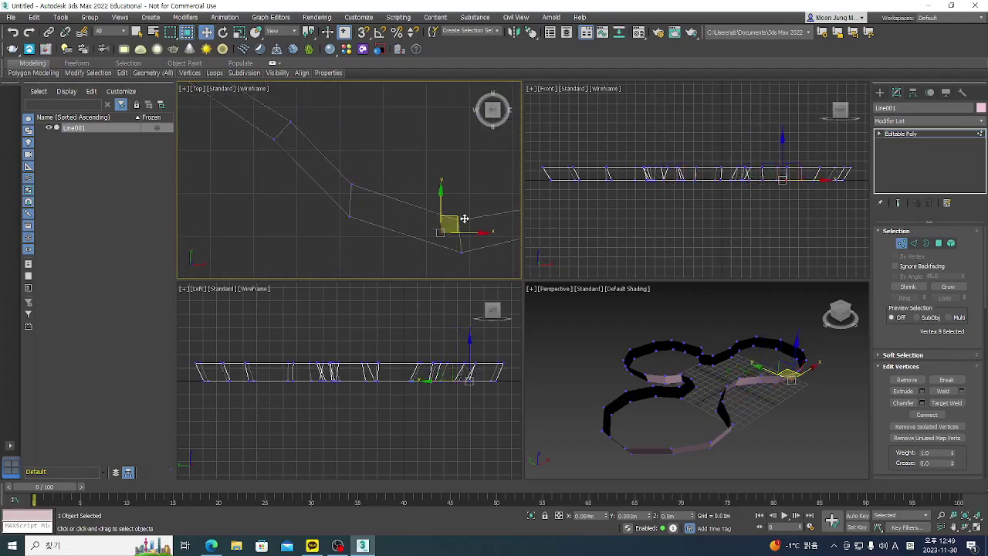
scroll(309, 248, down, 4)
scroll(470, 243, down, 4)
scroll(457, 160, up, 5)
scroll(470, 160, down, 6)
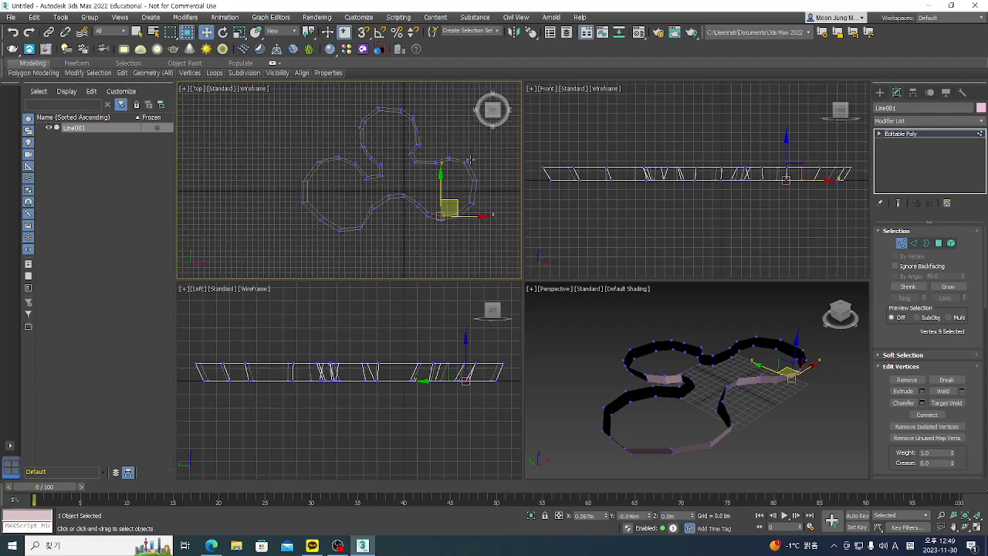
Step: Select the wall's top rim edges and change the object's colour to a dark yellow from the palette
click(914, 242)
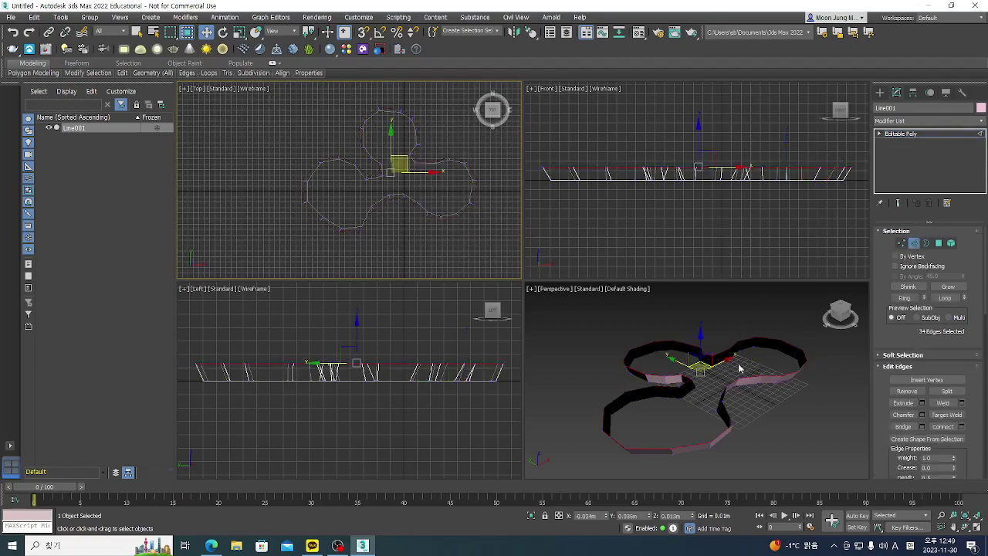
click(981, 107)
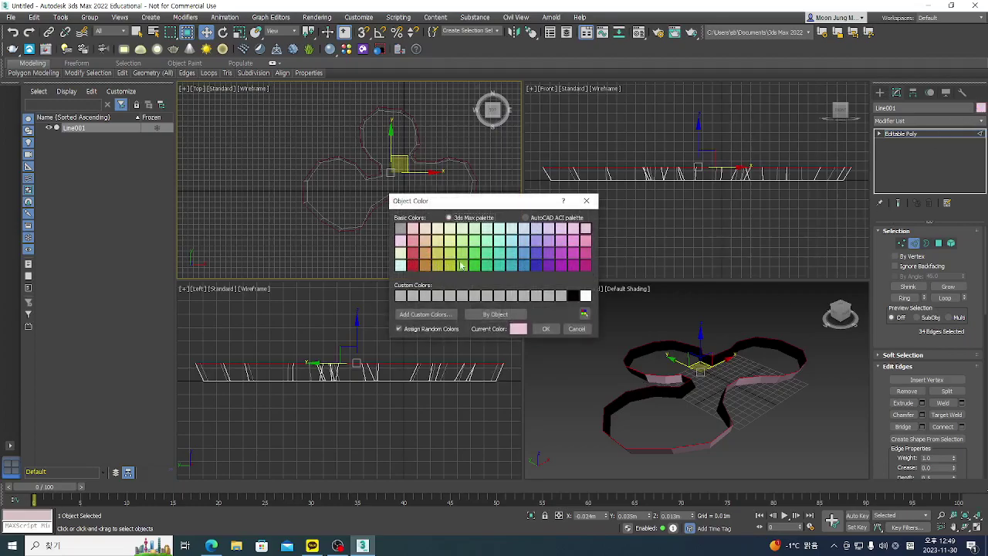
click(442, 266)
click(546, 329)
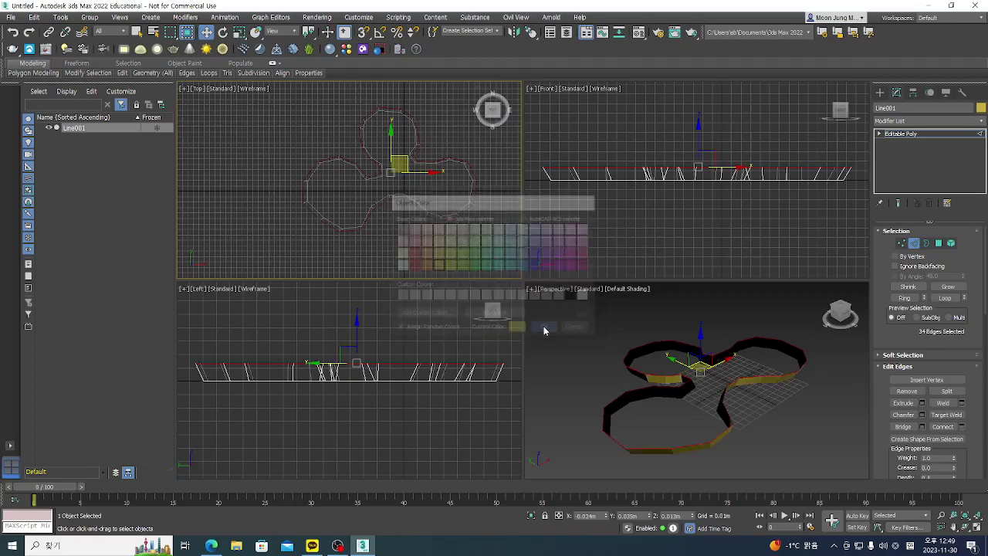
click(904, 402)
drag(796, 347, 794, 318)
key(ctrl+z)
Step: Extend the selected rim edges straight up to about Z 0.027 m, adding a second ring of wall faces
click(206, 31)
click(703, 155)
drag(700, 134, 702, 124)
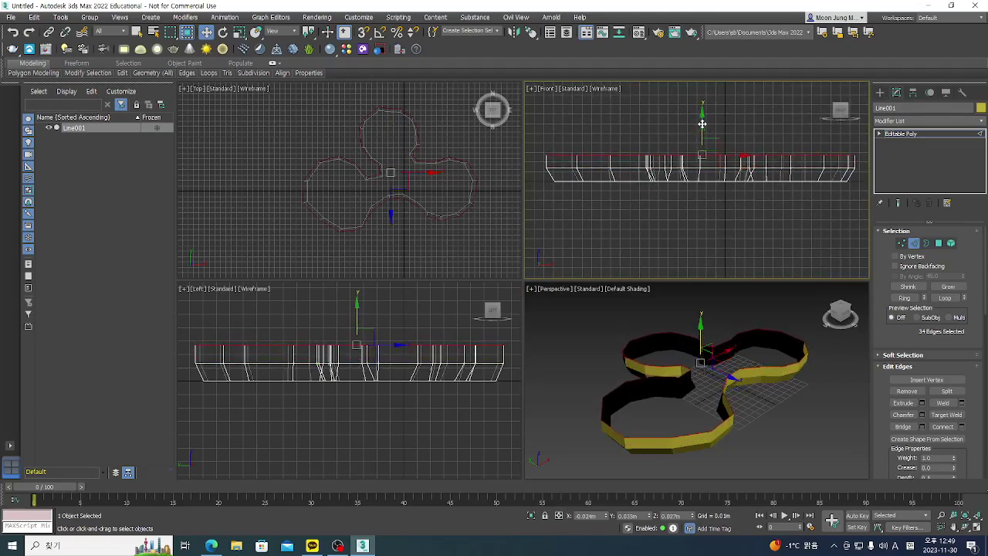
Step: Select all vertices of the new top rim and scale them slightly outward in plan
click(901, 243)
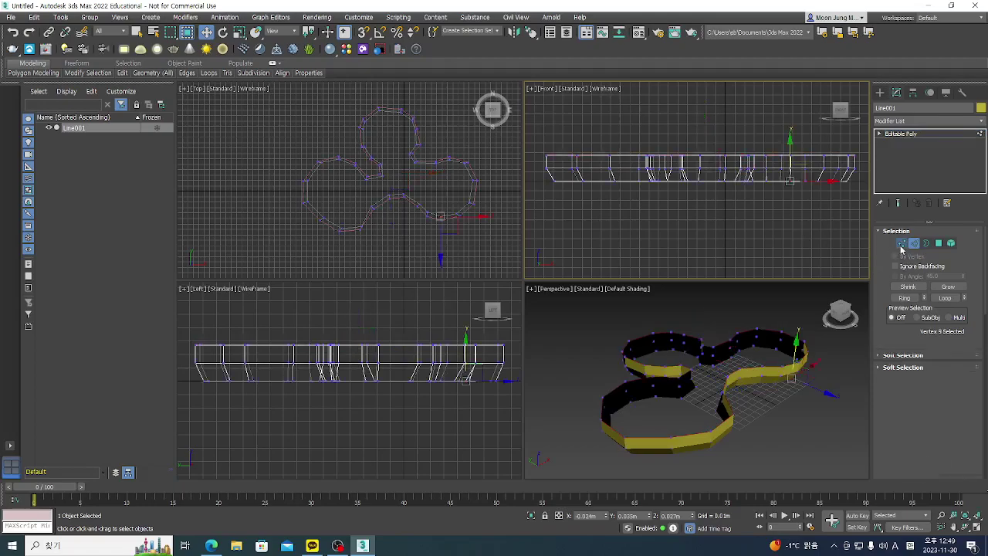
drag(540, 146, 863, 170)
right_click(434, 214)
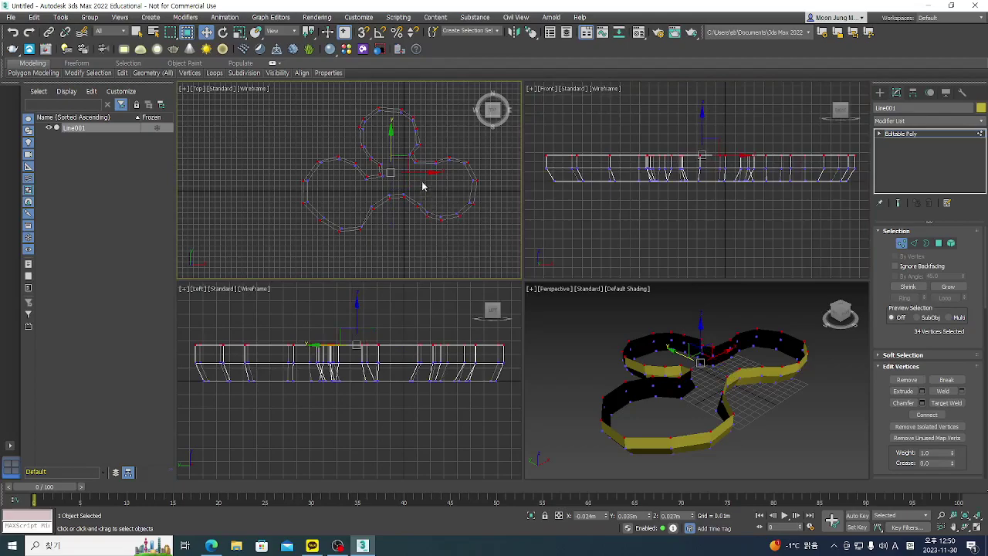
click(239, 32)
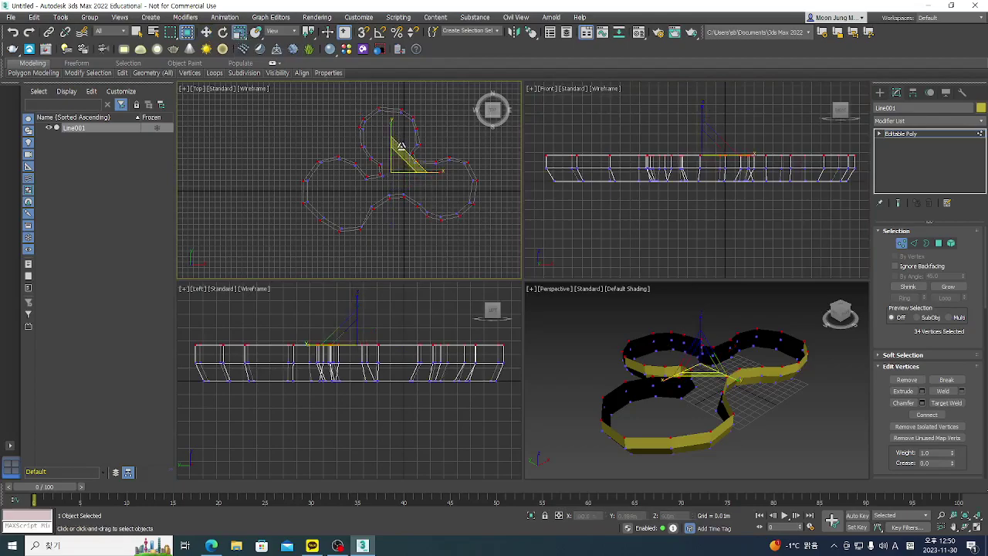
drag(402, 145, 403, 145)
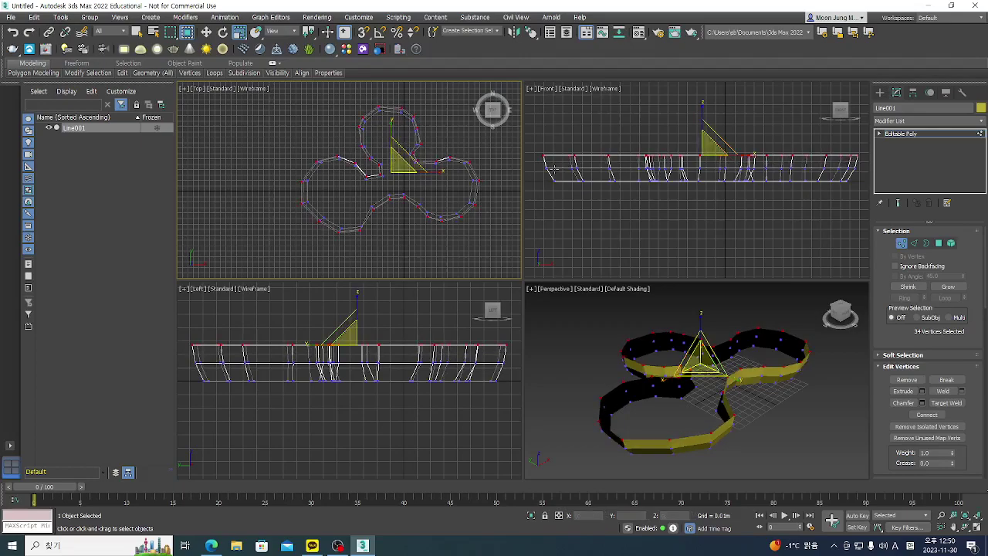
Step: Extend the top rim edges up to about Z 0.044 m as a third wall ring and scale them slightly inward in plan
click(914, 244)
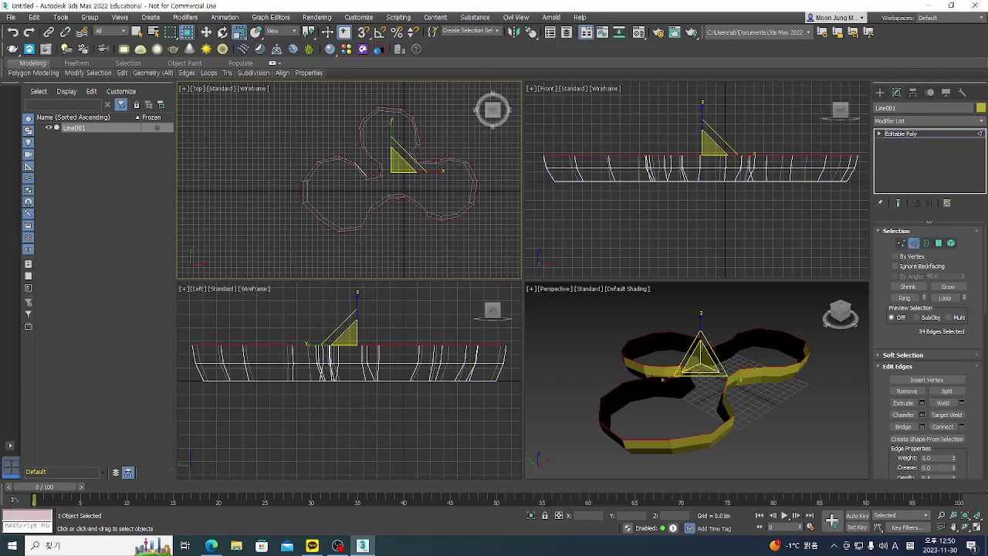
click(207, 32)
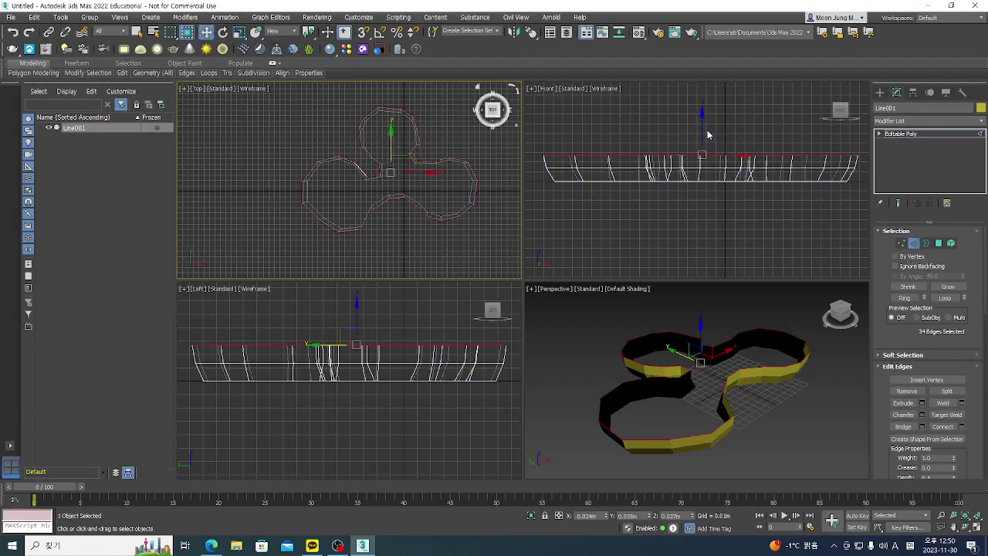
drag(702, 131, 705, 111)
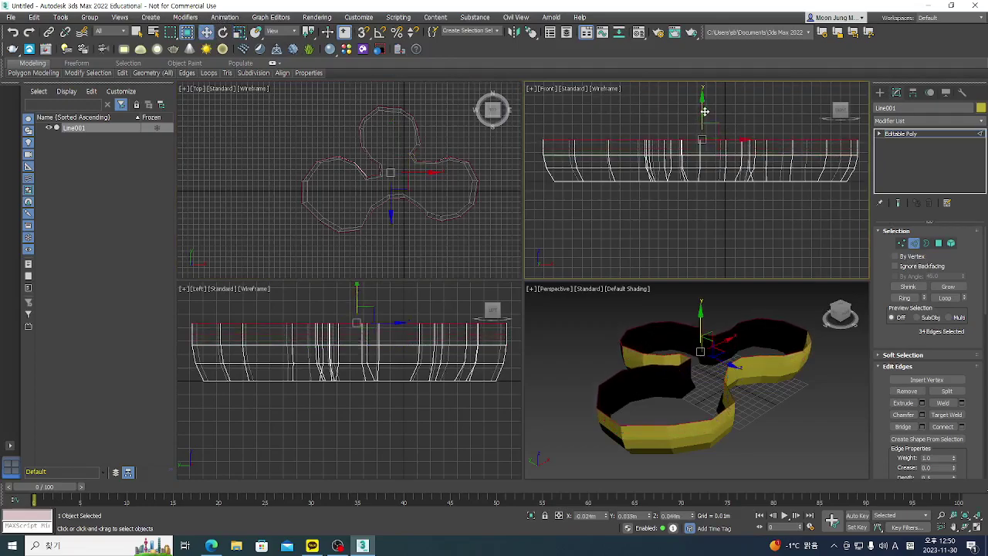
click(240, 32)
right_click(468, 139)
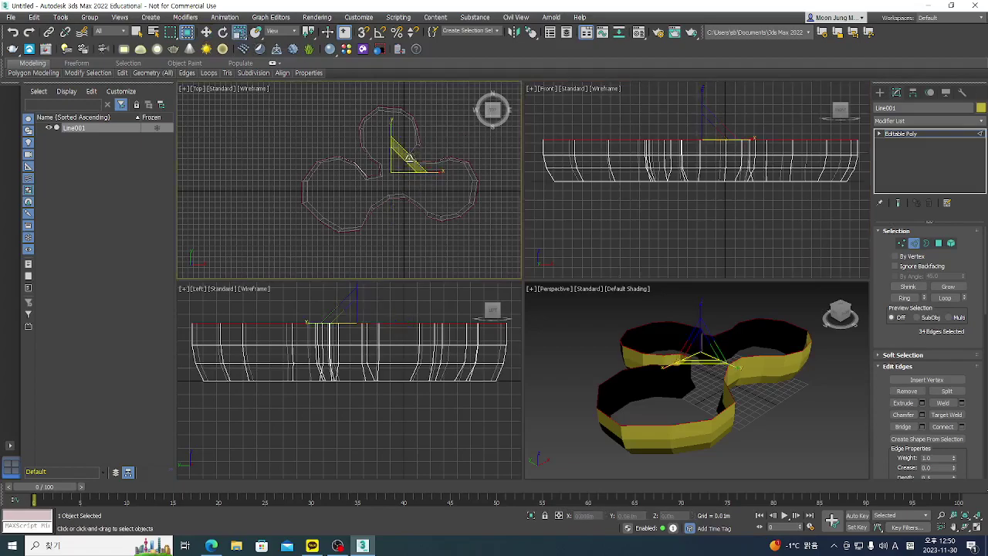
drag(406, 159, 407, 164)
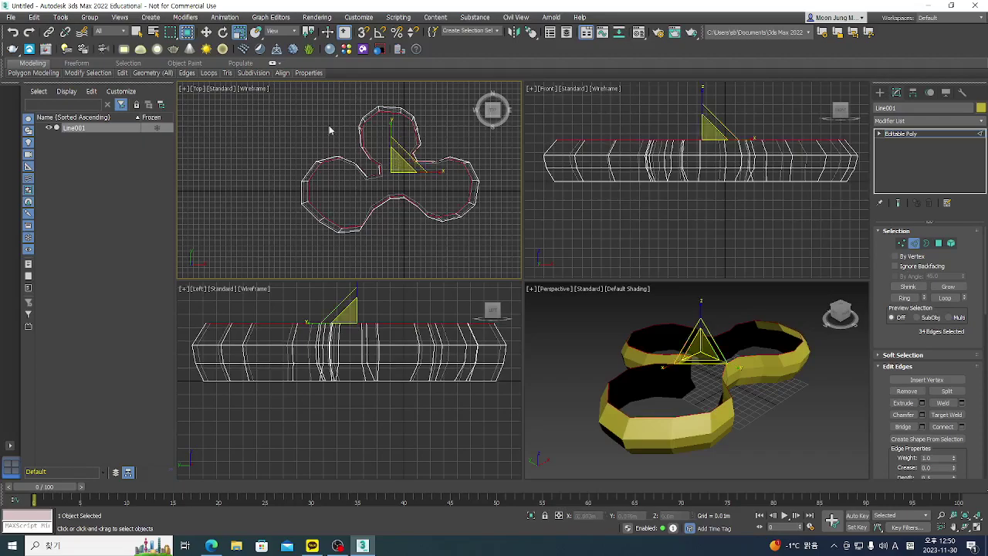
Step: Move three top rim vertices from the arch's left side to the left lobe's bottom edge inward over the enclosed space
key(w)
scroll(379, 219, up, 6)
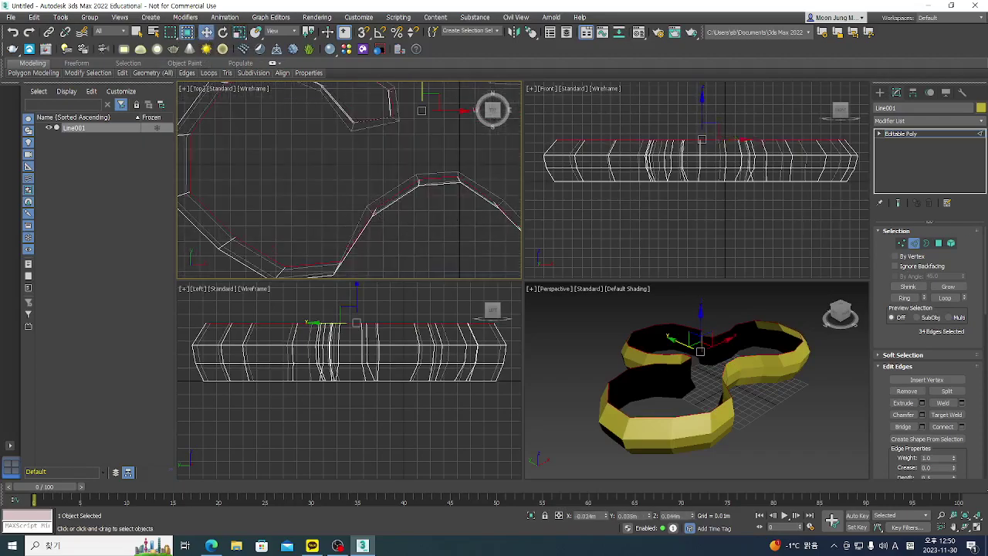
middle_drag(486, 194, 473, 158)
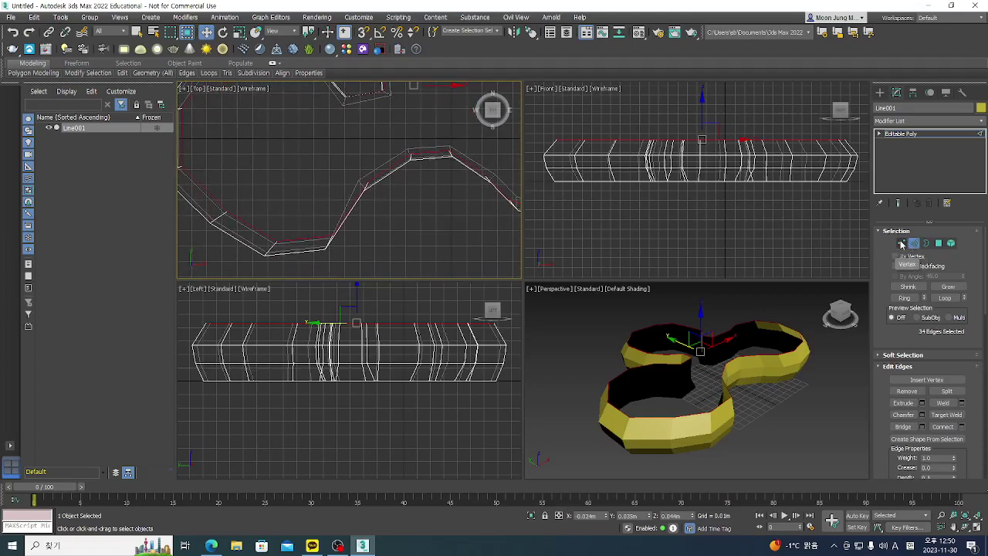
click(902, 244)
click(730, 398)
scroll(338, 236, up, 8)
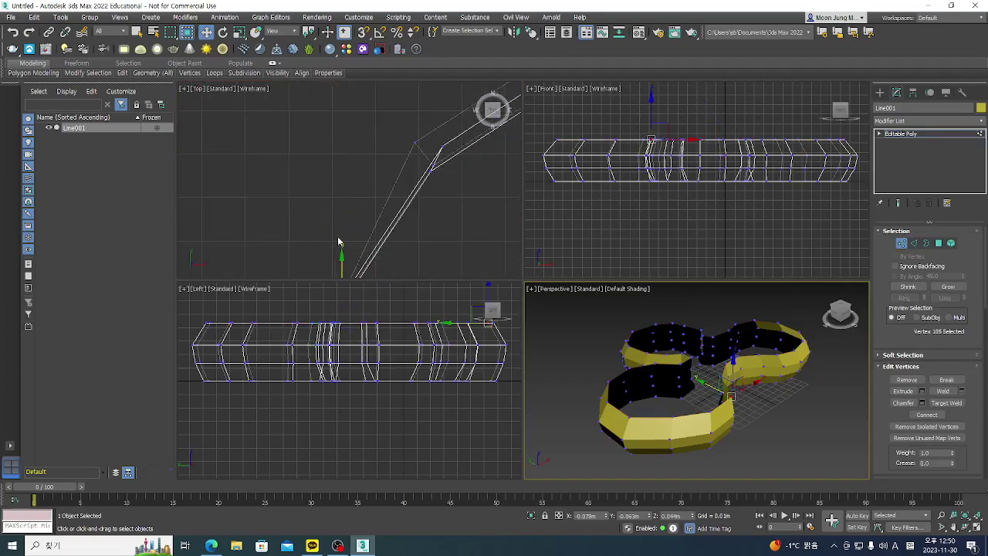
drag(343, 221, 342, 216)
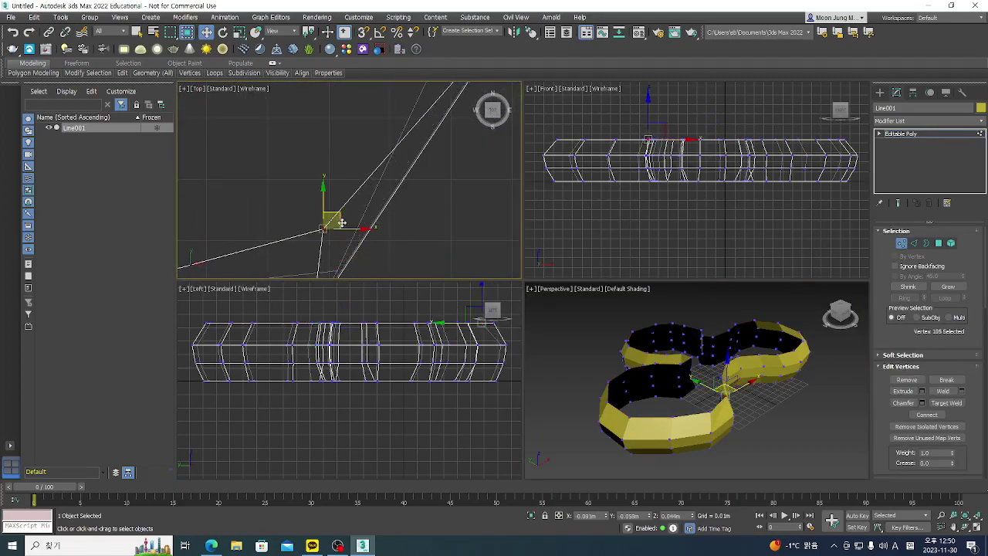
scroll(346, 247, down, 3)
drag(418, 145, 386, 127)
drag(336, 237, 330, 242)
drag(236, 264, 235, 250)
middle_drag(465, 162, 358, 240)
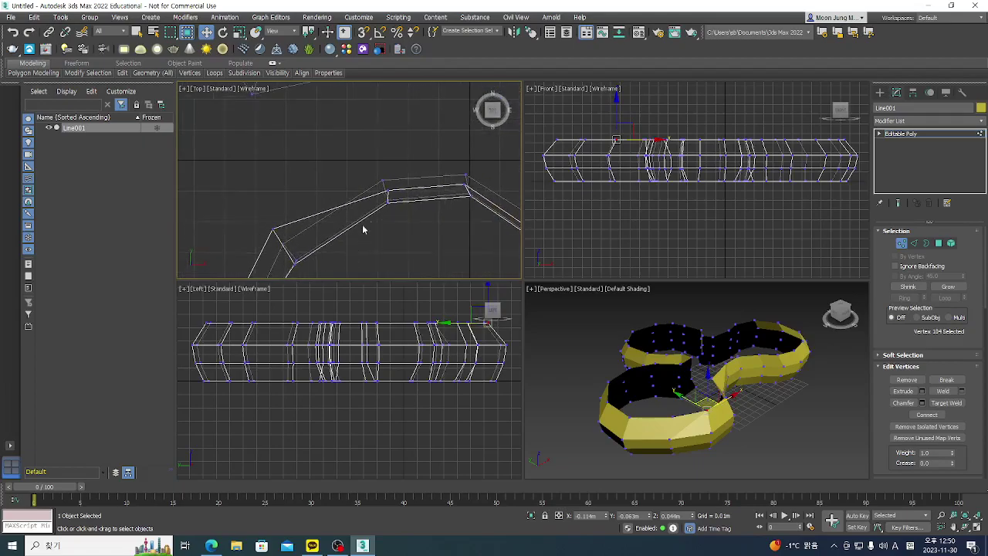
Step: Move four top rim vertices across the crown and down the right side of the arch upward, inside the wall
drag(391, 188, 385, 159)
drag(465, 184, 468, 159)
scroll(300, 214, down, 3)
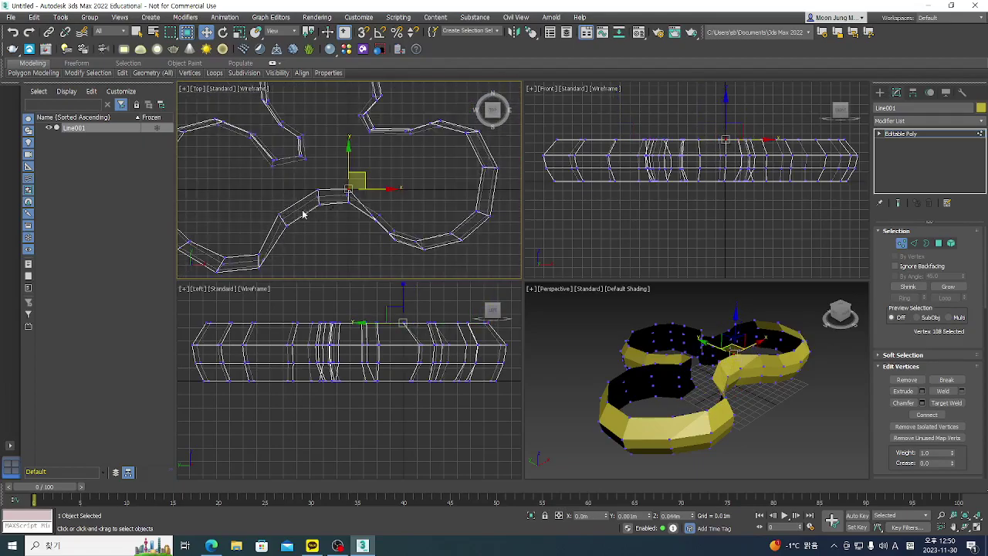
scroll(381, 216, up, 2)
drag(363, 210, 375, 200)
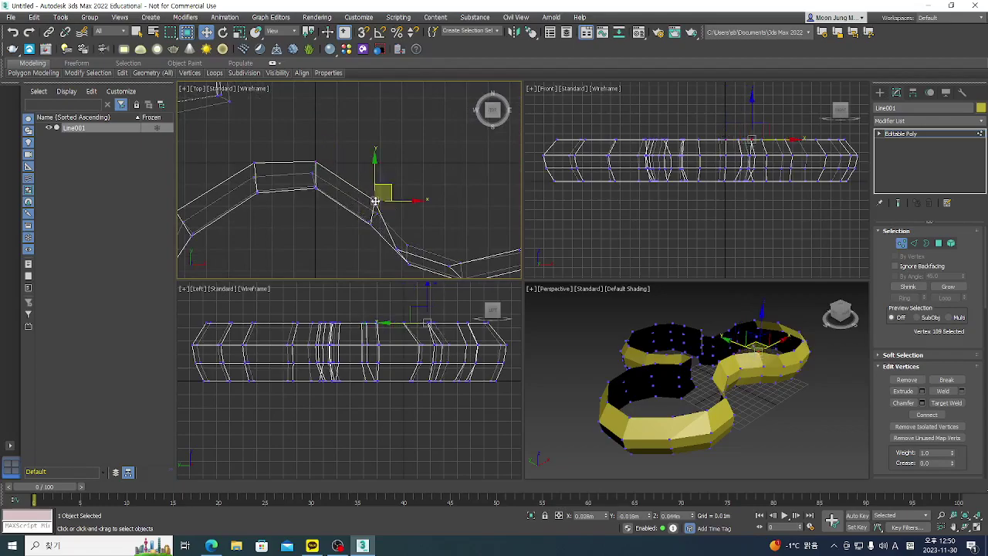
drag(397, 249, 386, 200)
Step: Move the top rim vertices along the right lobe's lower and outer edge inward, away from the wall ring below
scroll(312, 223, up, 2)
scroll(347, 229, up, 2)
middle_drag(384, 219, 294, 258)
drag(408, 238, 399, 220)
middle_drag(480, 172, 373, 231)
drag(401, 210, 392, 180)
scroll(392, 263, down, 4)
scroll(399, 177, up, 3)
middle_drag(375, 117, 430, 236)
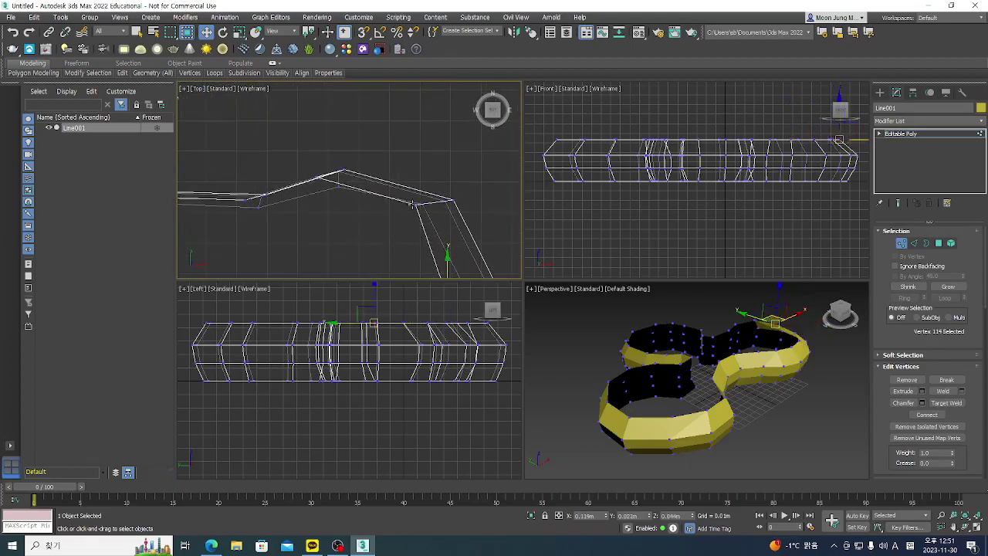
Step: Move three top rim vertices along the right lobe's upper edge down, inside the wall outline
click(412, 203)
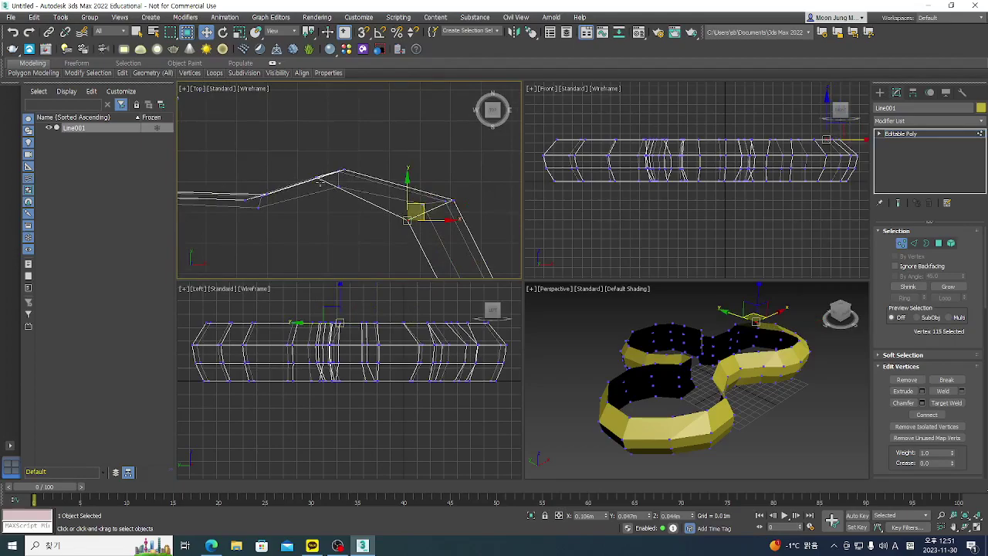
drag(316, 178, 322, 204)
drag(245, 200, 244, 221)
middle_drag(226, 188, 365, 201)
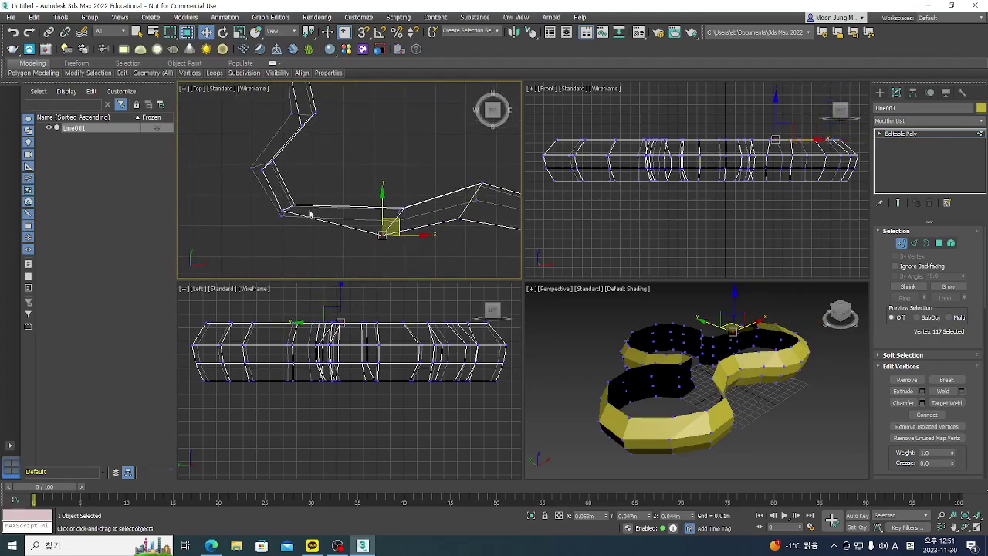
Step: Shift three top rim vertices around the neck between the right and upper lobes inward over the enclosed space
drag(284, 209, 274, 224)
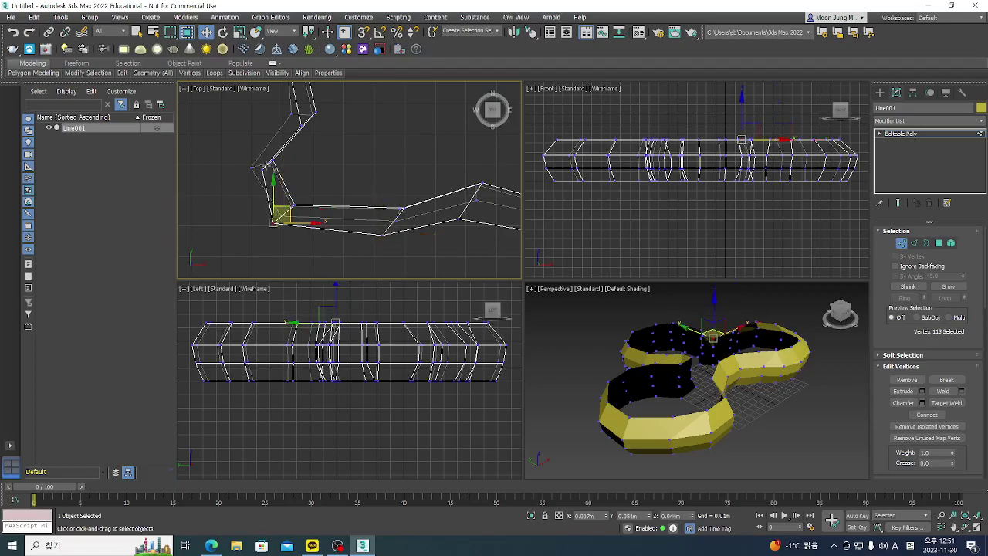
drag(263, 169, 236, 165)
middle_drag(305, 151, 348, 214)
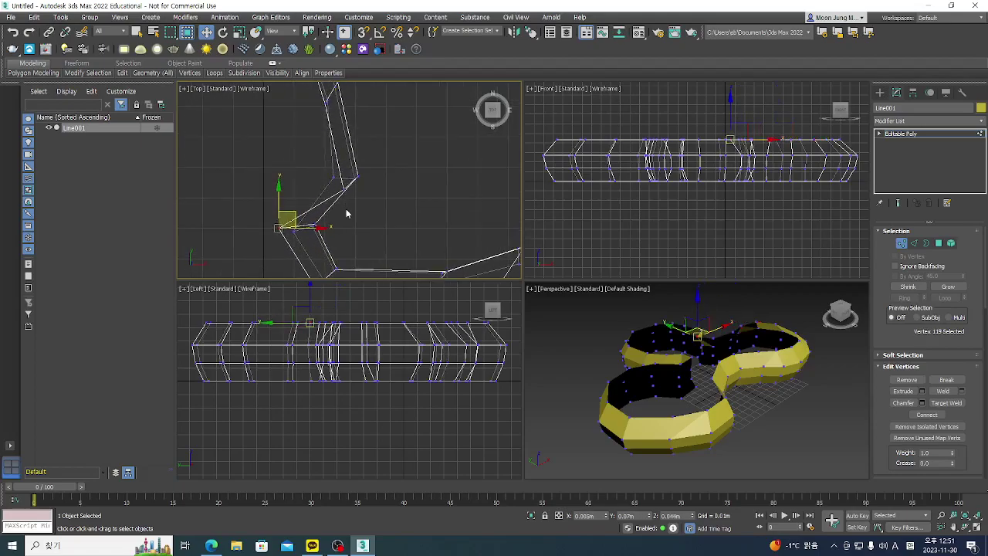
drag(344, 191, 320, 177)
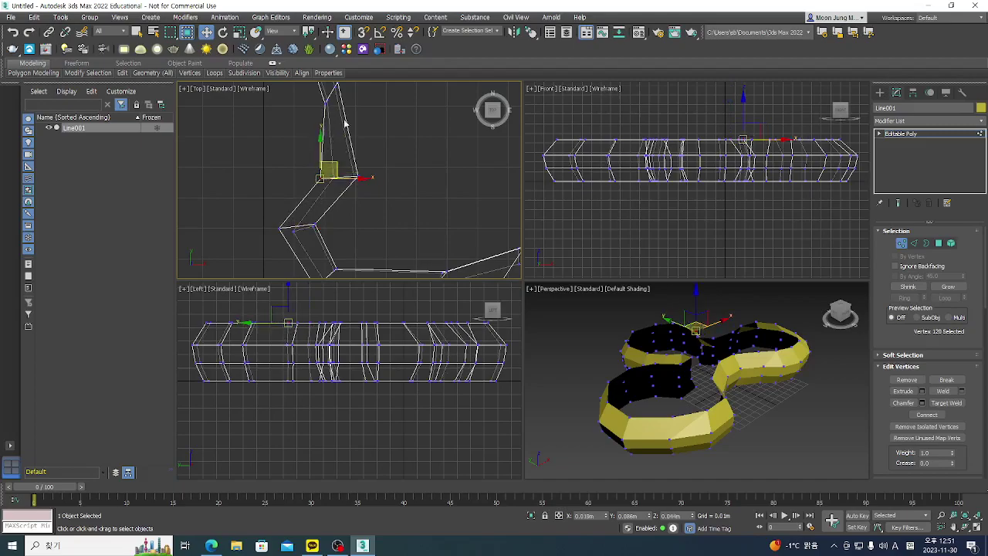
Step: Move the next two top rim vertices up the right side of the upper lobe to the left, inside the wall
middle_drag(350, 124, 379, 219)
drag(351, 196, 342, 191)
click(334, 139)
drag(333, 139, 322, 140)
middle_drag(273, 137, 387, 225)
scroll(382, 199, down, 4)
scroll(379, 190, up, 4)
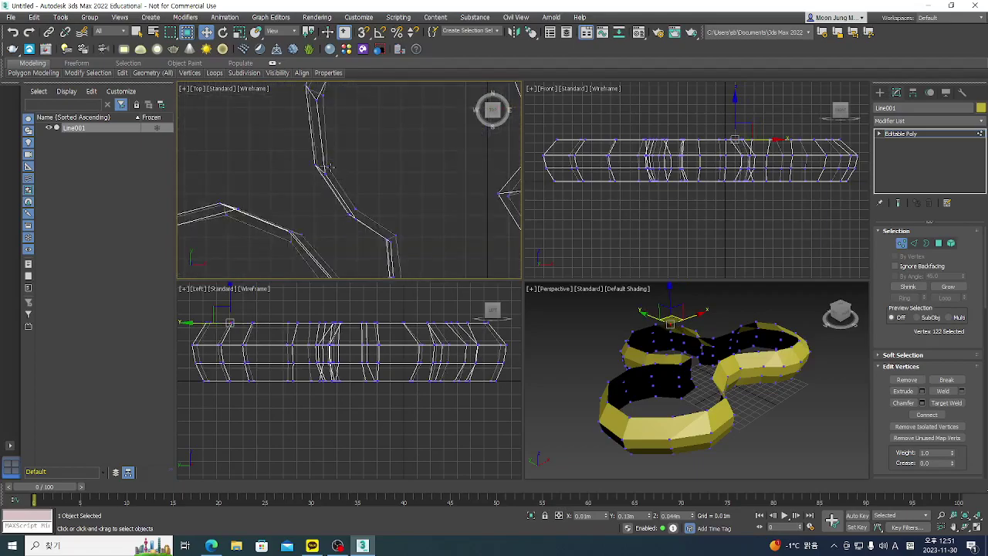
Step: Move two top rim vertices on the left side of the upper lobe to the right, inside the wall
middle_drag(319, 176, 353, 264)
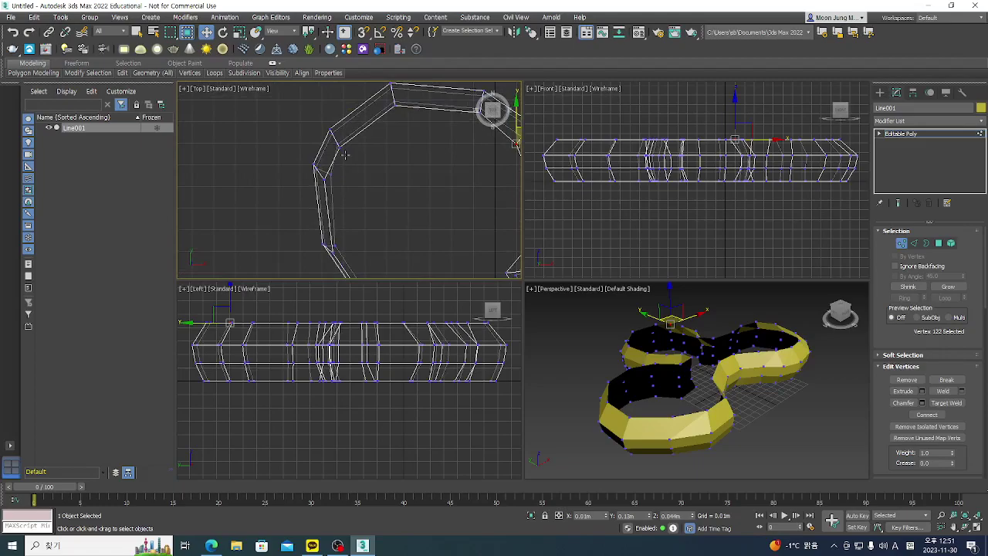
click(334, 250)
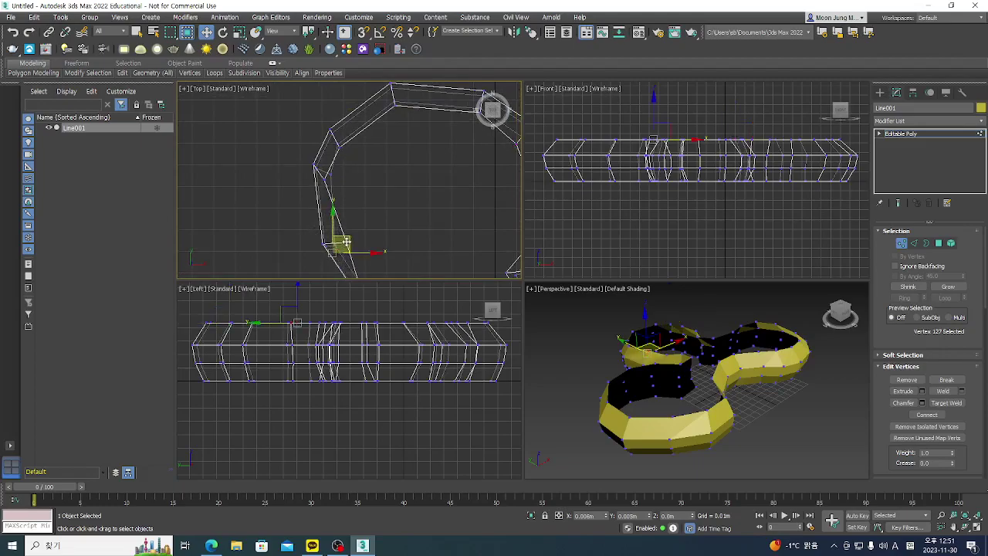
drag(346, 243, 346, 243)
scroll(336, 196, up, 3)
drag(318, 170, 342, 165)
scroll(342, 166, down, 3)
scroll(338, 213, up, 3)
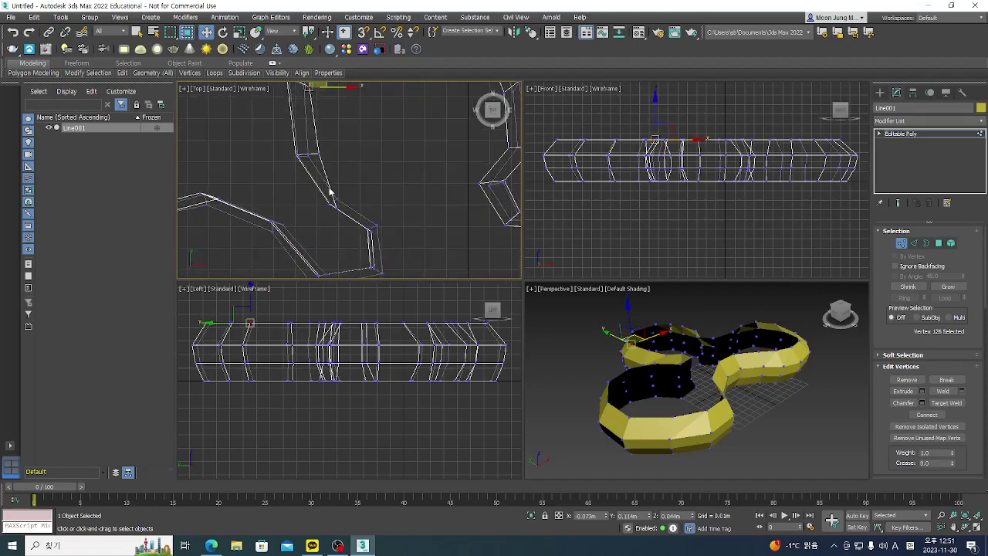
Step: Move the top rim vertices around the neck between the upper and left lobes inward over the enclosed space
click(341, 200)
drag(340, 200, 363, 182)
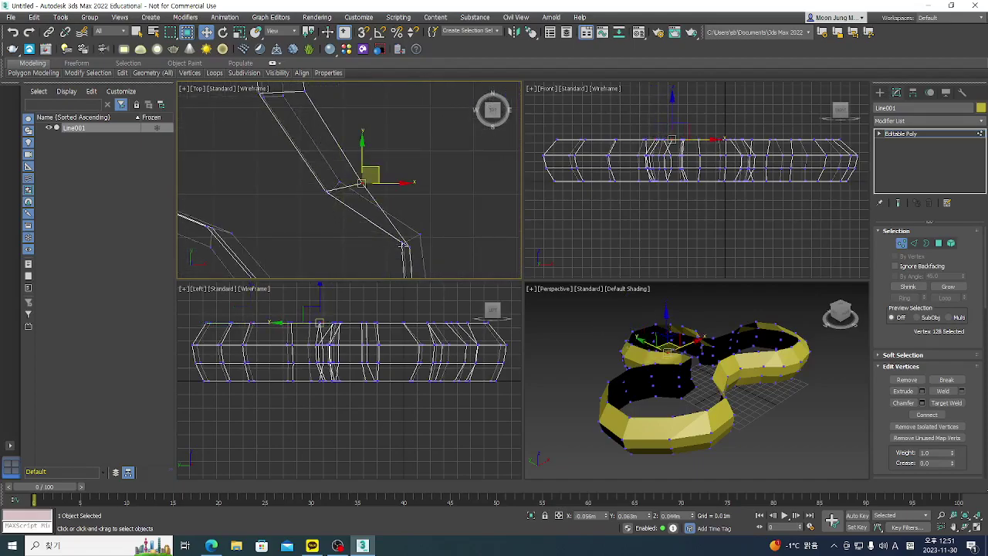
drag(407, 245, 439, 241)
scroll(414, 174, down, 3)
scroll(412, 226, up, 2)
click(335, 230)
drag(342, 229, 326, 265)
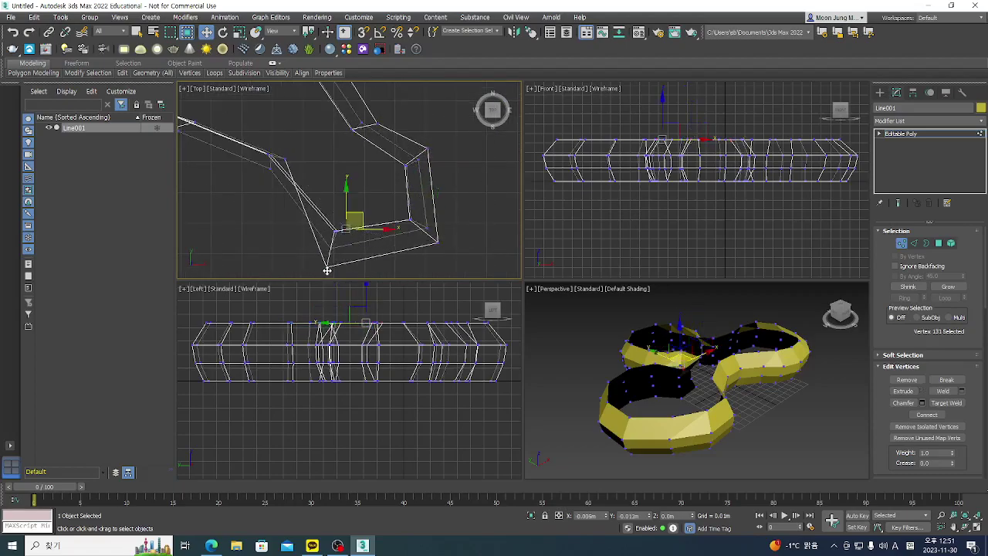
Step: Move two top rim vertices along the left lobe's upper edge down and left, inside the wall outline
drag(286, 160, 258, 189)
middle_drag(317, 165, 469, 210)
drag(347, 166, 331, 194)
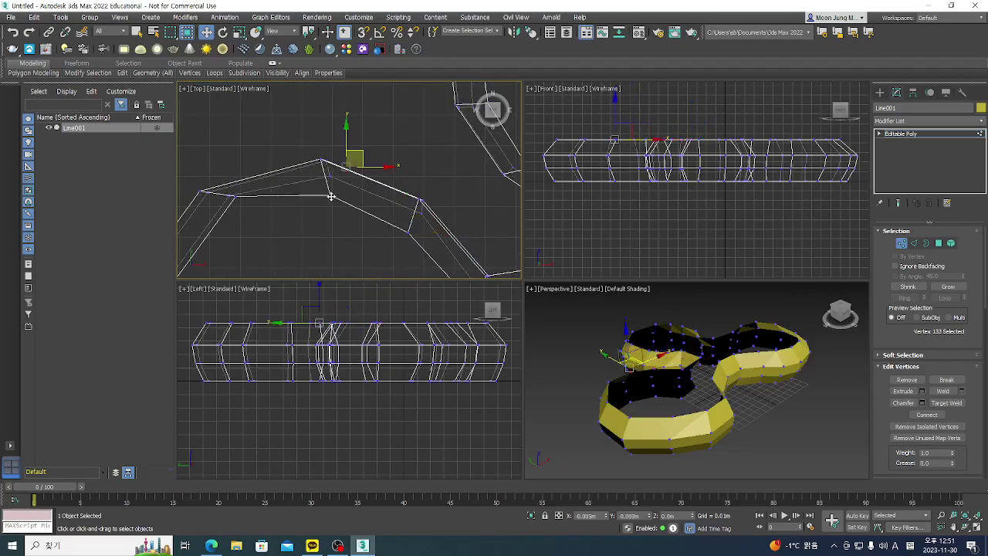
Step: Adjust the top rim vertices on the left lobe's upper-left corner, left side and lower right to sit evenly inside the wall
drag(235, 194, 230, 212)
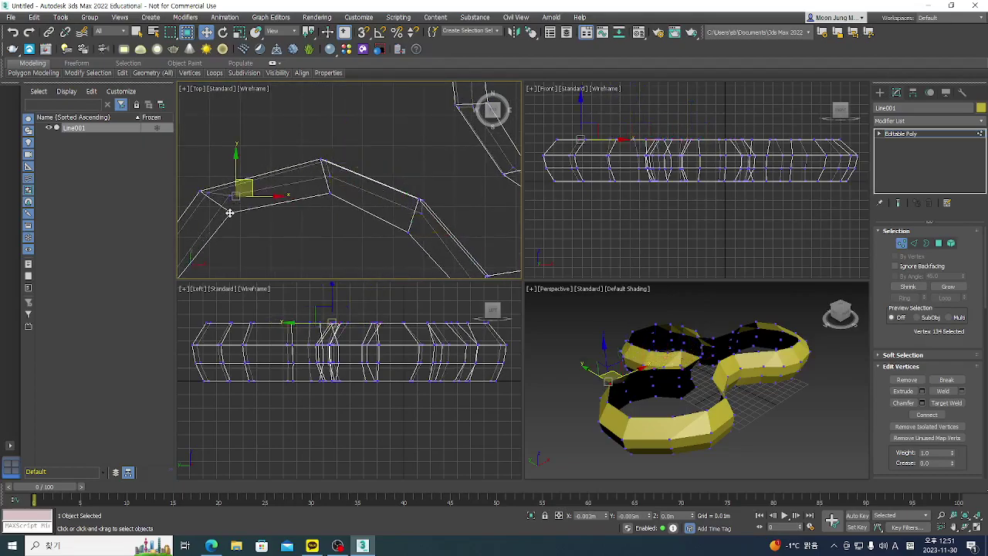
scroll(324, 169, down, 3)
scroll(273, 225, up, 2)
middle_drag(271, 221, 262, 175)
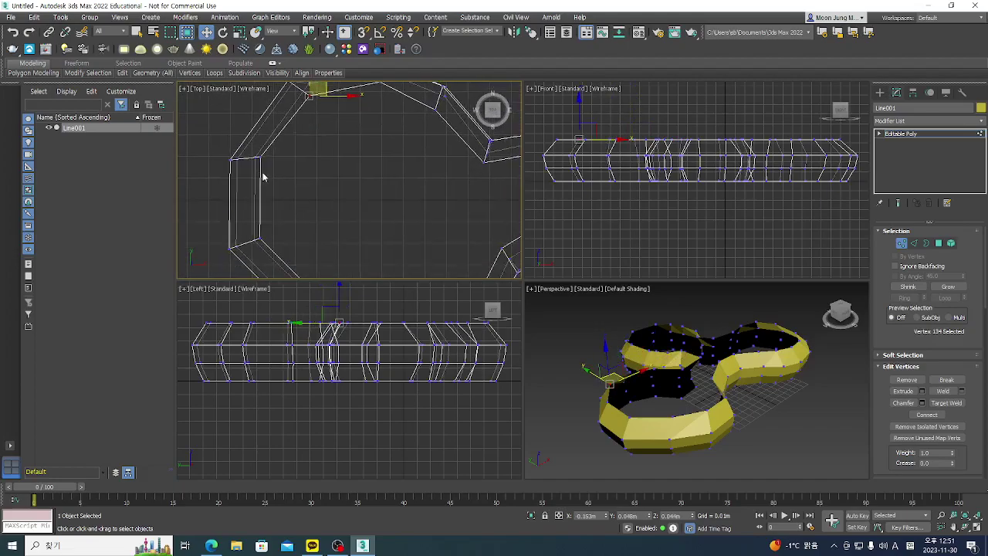
drag(260, 157, 259, 165)
scroll(310, 203, down, 3)
scroll(353, 248, up, 2)
middle_drag(352, 251, 359, 245)
click(370, 242)
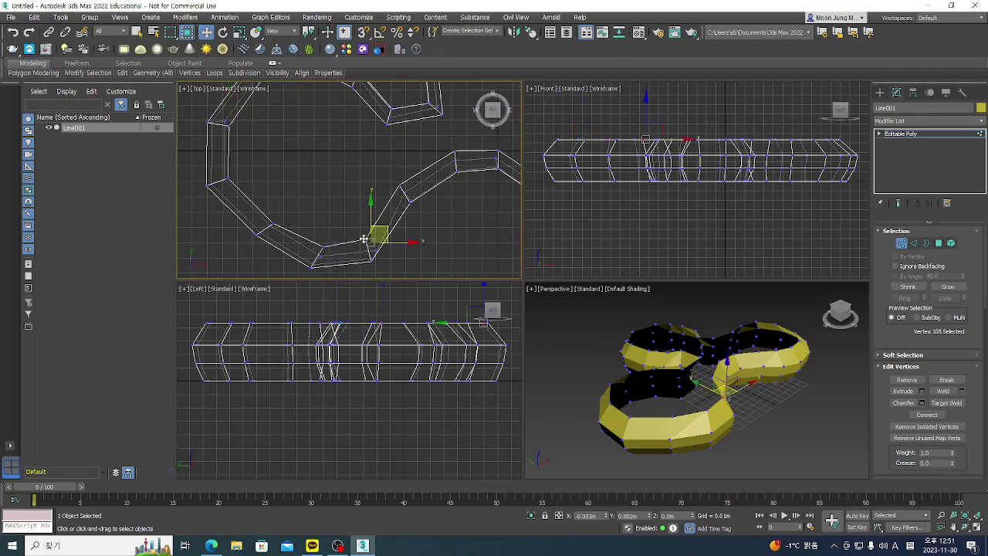
Step: Inspect the inward-curved wall ring from several angles in an enlarged perspective view
middle_drag(798, 397, 813, 399)
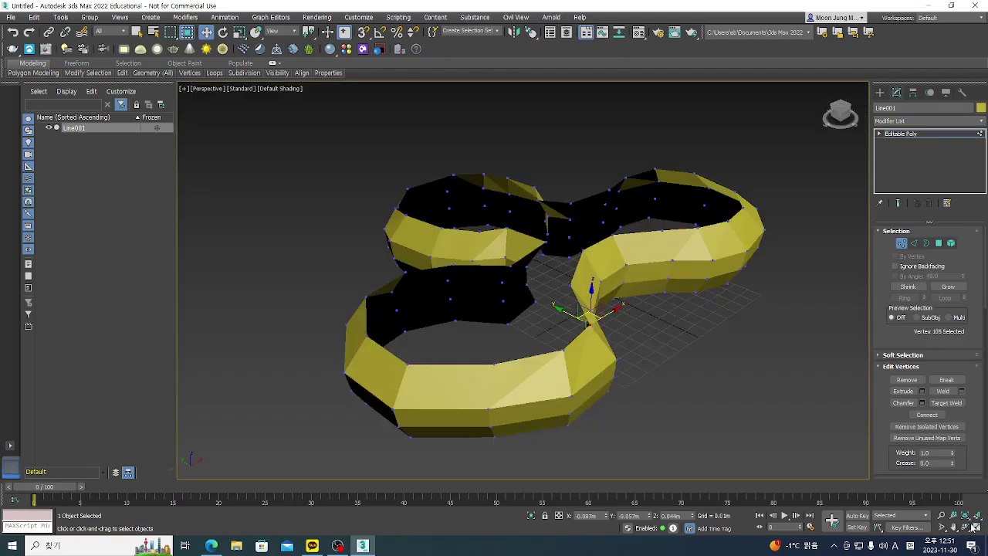
click(978, 528)
key(ctrl+r)
drag(567, 304, 359, 379)
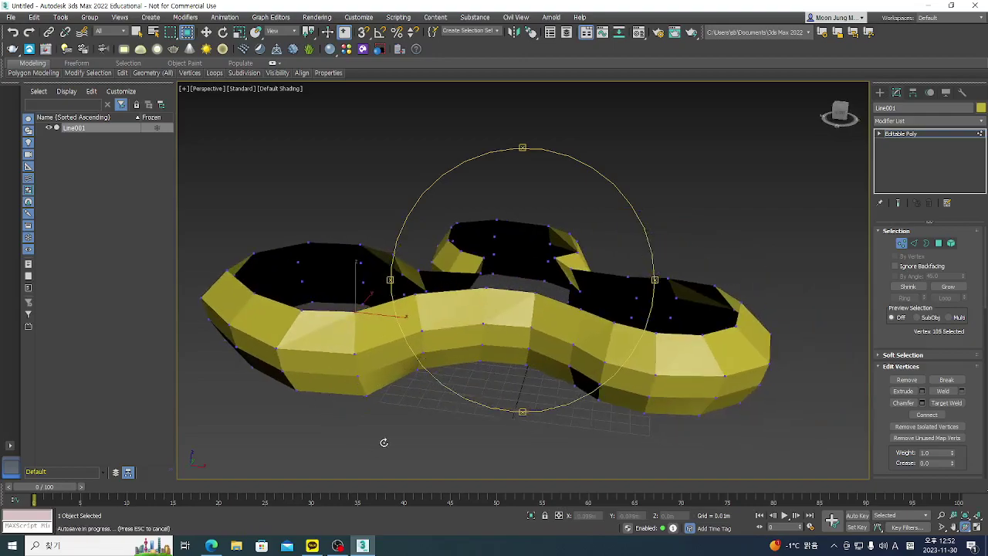
drag(382, 441, 363, 426)
drag(557, 358, 555, 376)
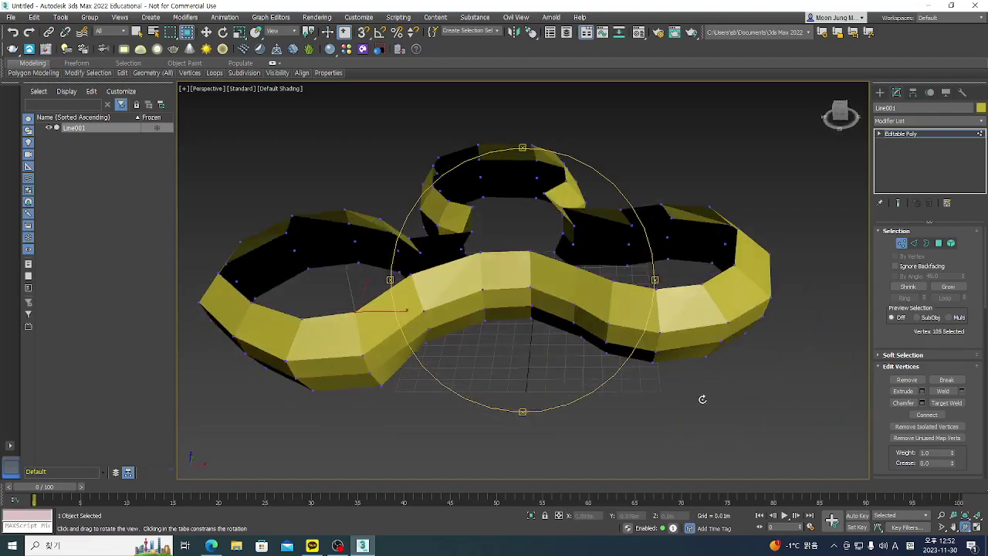
click(976, 528)
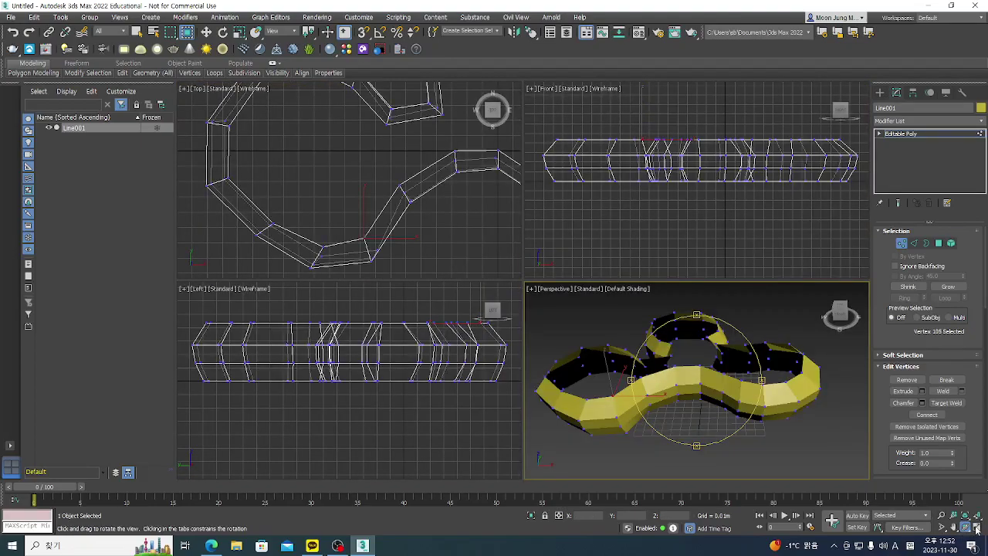
Step: Extrude the top rim edges straight up to a height of about 0.06 m to add another wall ring
click(915, 243)
key(w)
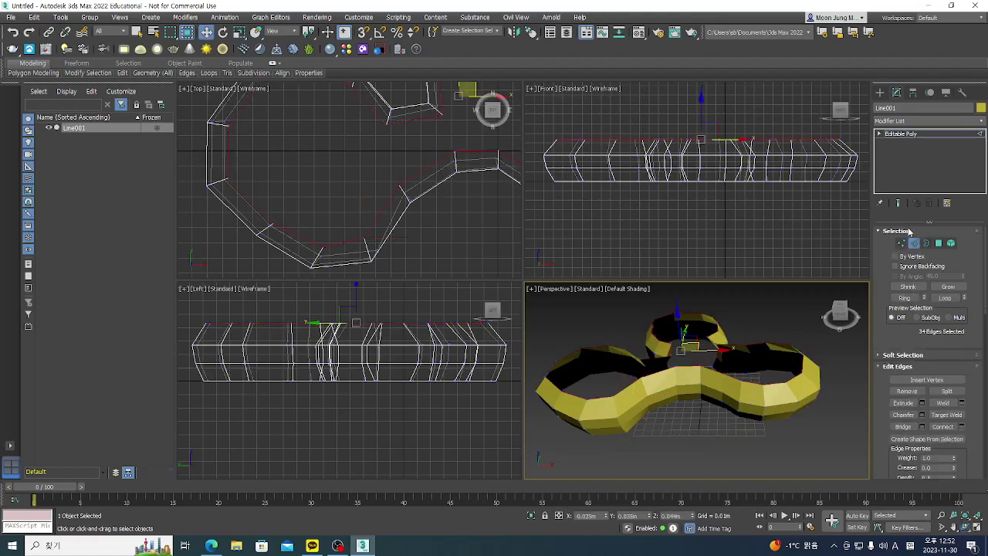
middle_drag(702, 106, 734, 133)
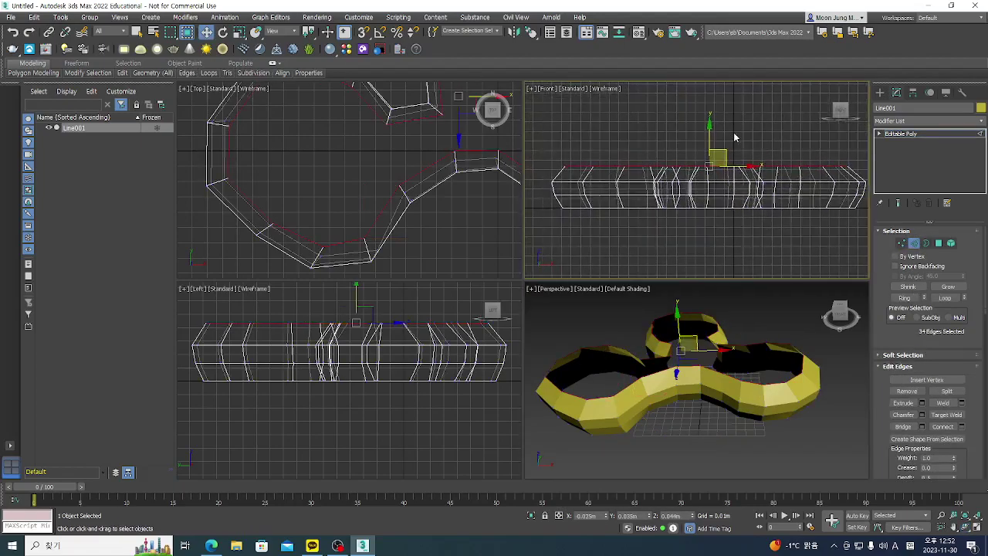
shift+drag(711, 139, 713, 123)
Step: Select all vertices of the new top ring and scale them inward uniformly
click(900, 244)
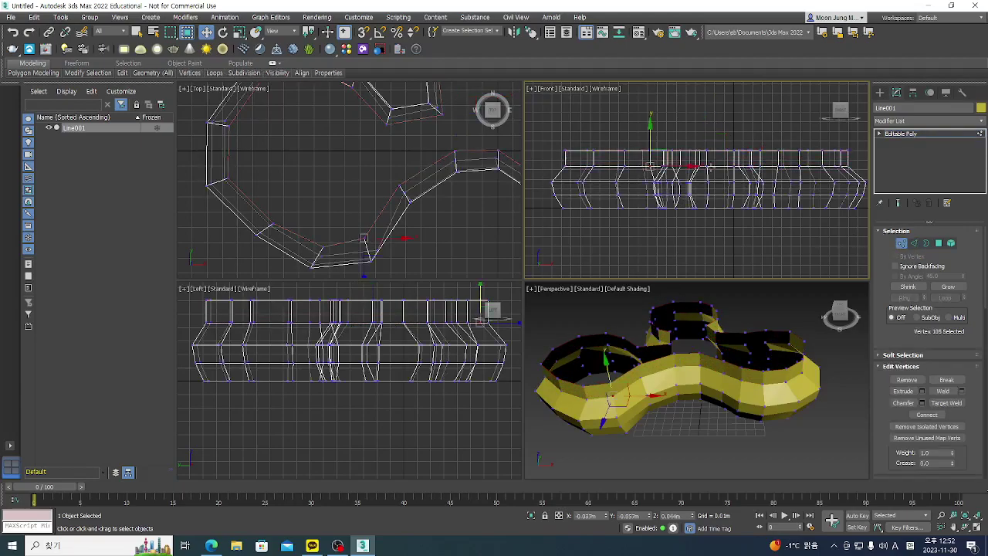
drag(842, 160, 842, 159)
scroll(369, 215, down, 5)
click(239, 32)
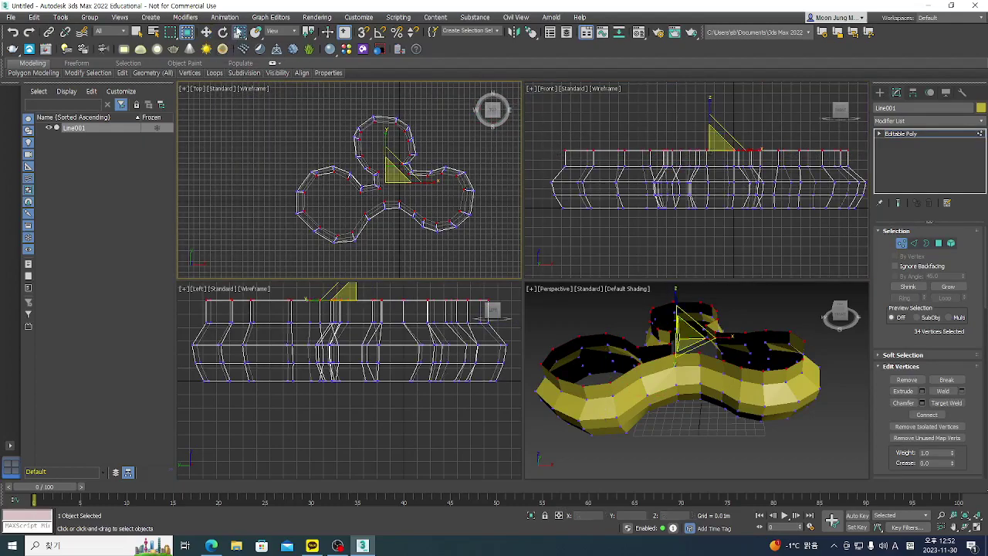
drag(400, 172, 400, 184)
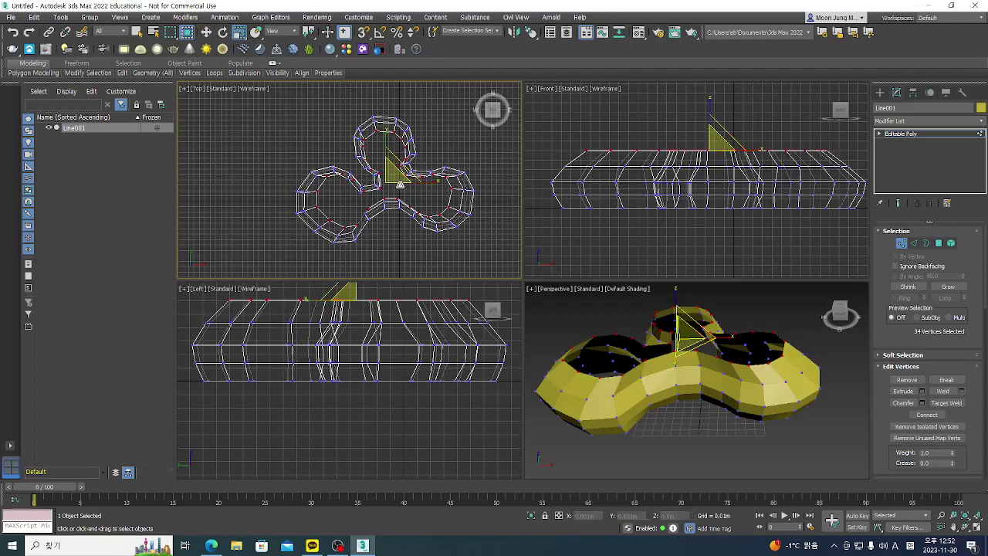
Step: Move the new ring's vertices along the left lobe's upper edge and upper-left side down and left, inside the ring below
click(977, 527)
scroll(592, 388, up, 4)
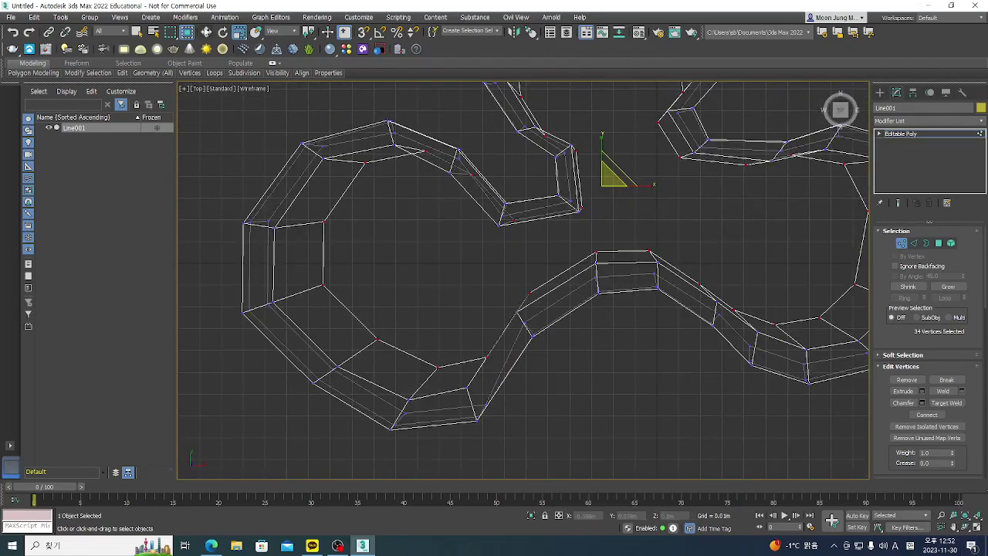
key(w)
middle_drag(393, 161, 405, 218)
click(429, 226)
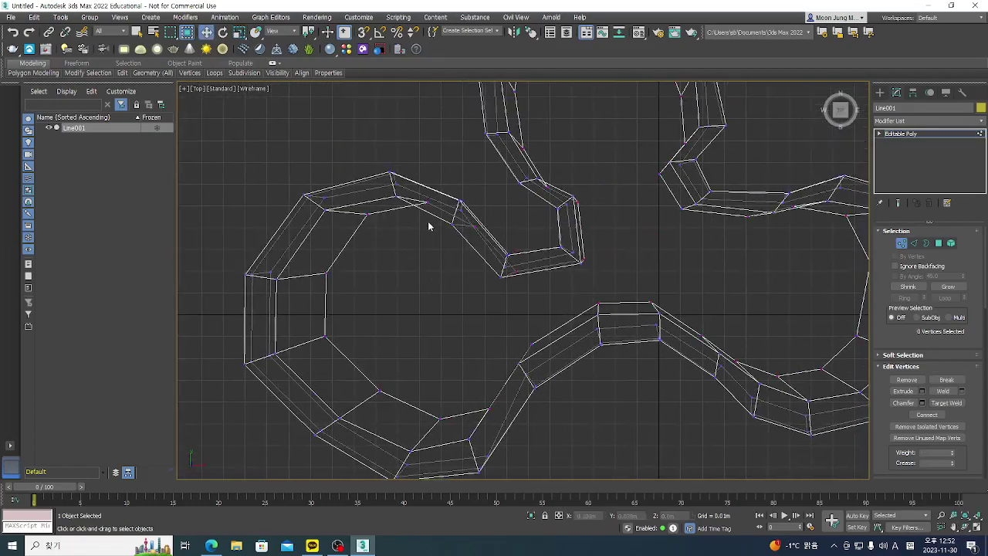
click(426, 203)
ctrl+click(473, 226)
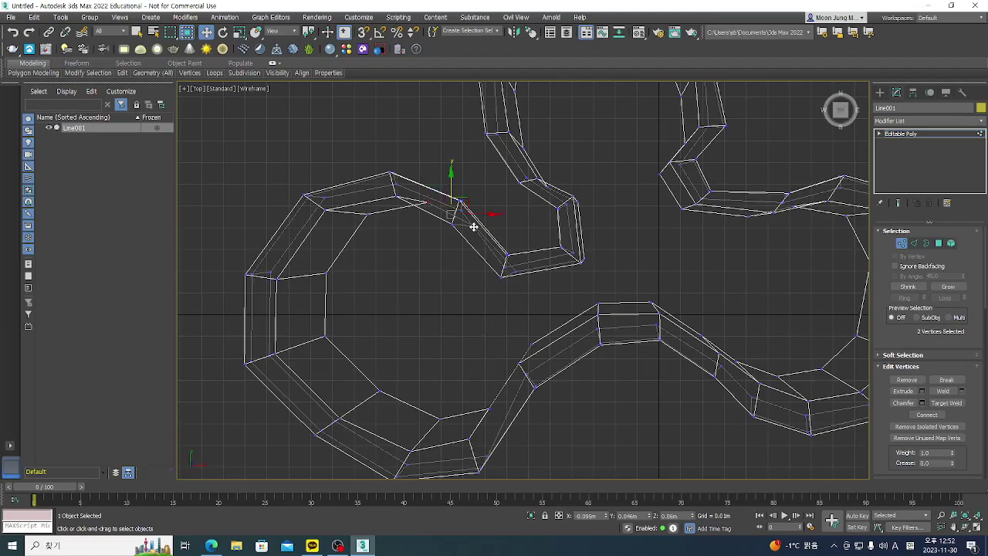
drag(466, 202, 423, 232)
drag(369, 214, 345, 237)
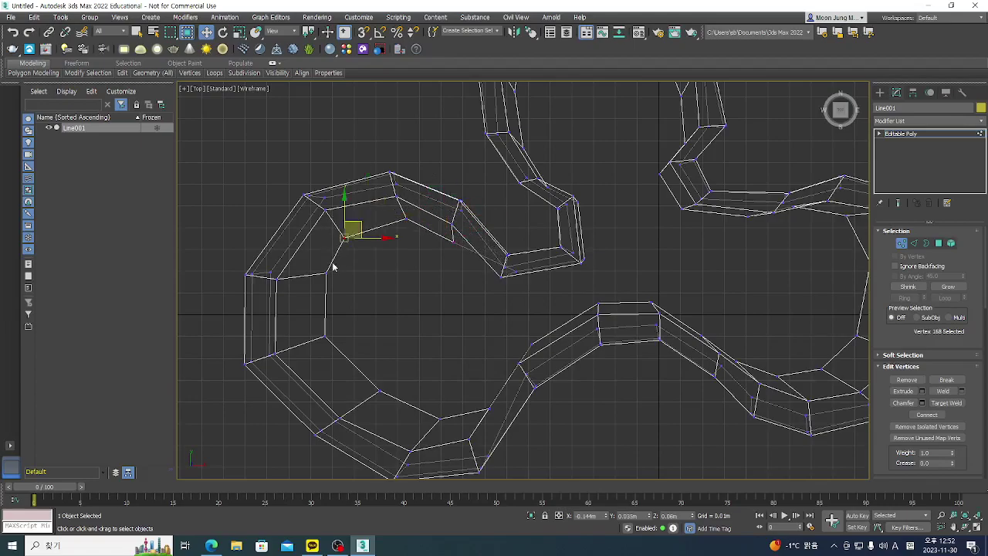
drag(326, 272, 322, 293)
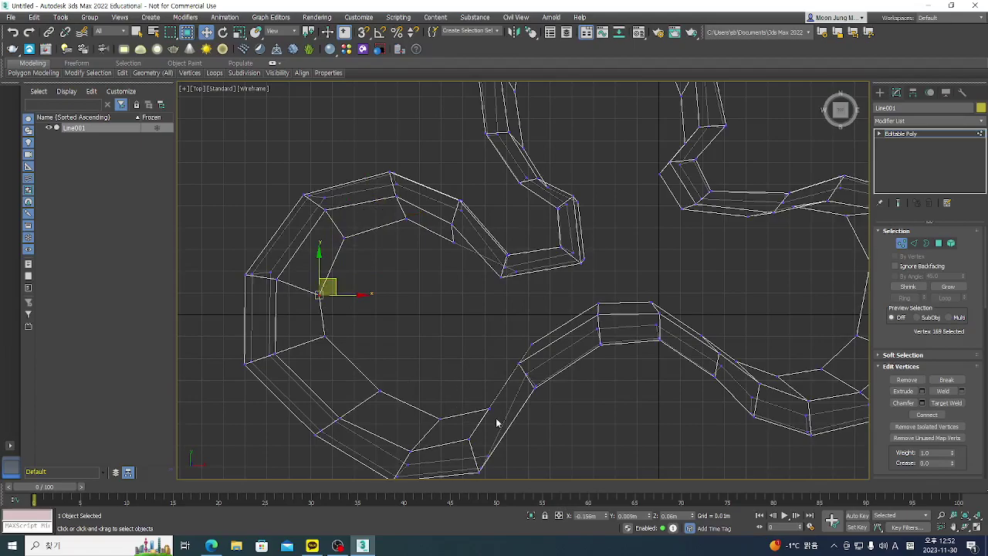
Step: Move the new ring's vertices on both sides of the left lobe's neck toward each other to narrow its opening
drag(491, 408, 402, 397)
drag(528, 346, 509, 328)
drag(598, 304, 589, 299)
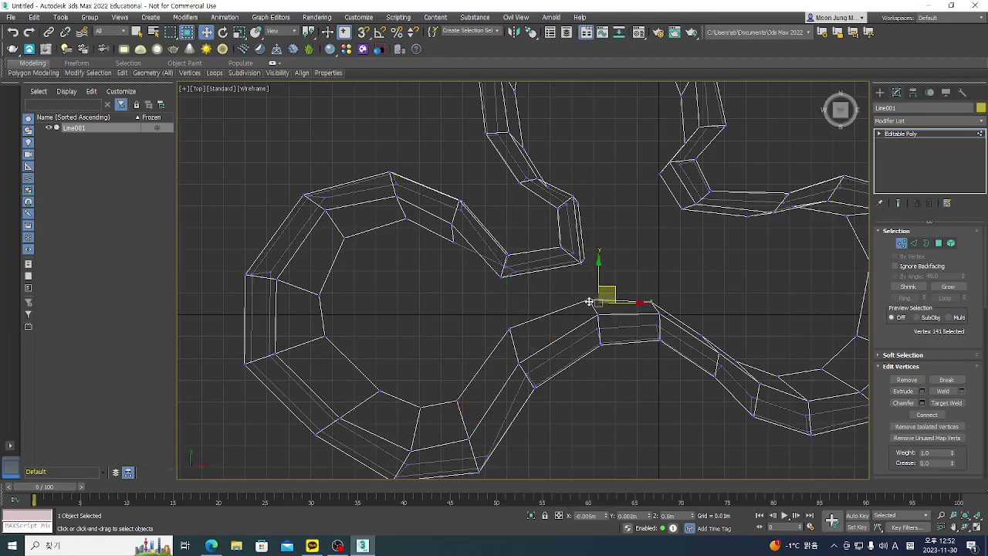
drag(512, 273, 495, 285)
drag(585, 263, 589, 273)
click(499, 286)
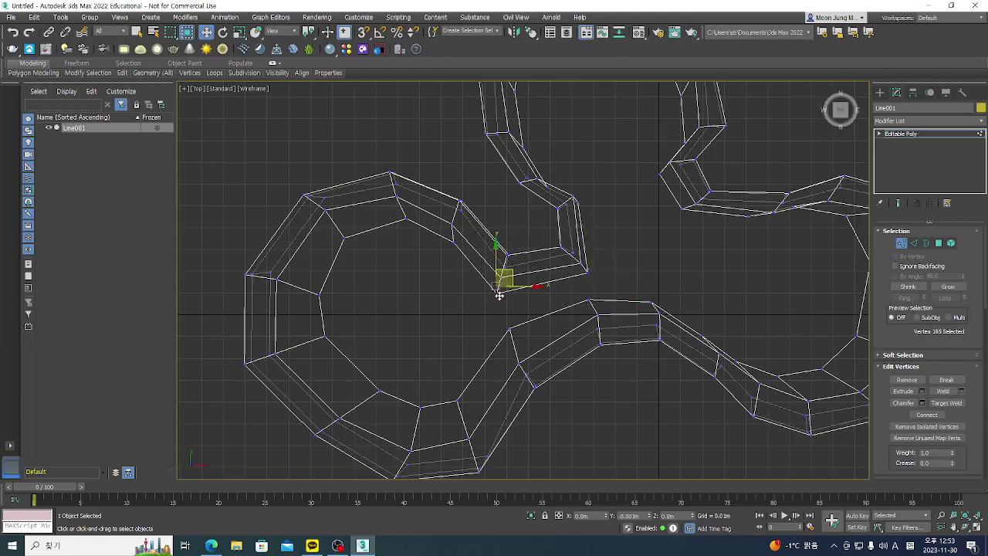
drag(510, 328, 501, 332)
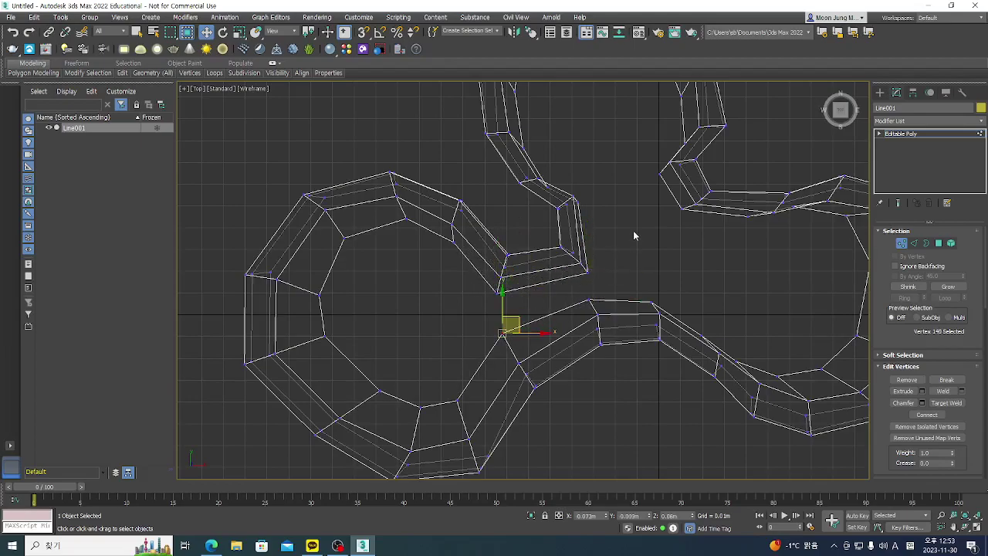
Step: Reposition the new ring's vertices on the upper lobe's left side and top so they follow the wall at an even inset
middle_drag(633, 234, 582, 342)
scroll(556, 342, up, 2)
drag(516, 303, 485, 272)
drag(440, 226, 436, 205)
middle_drag(446, 205, 488, 347)
drag(463, 304, 464, 279)
scroll(489, 267, up, 3)
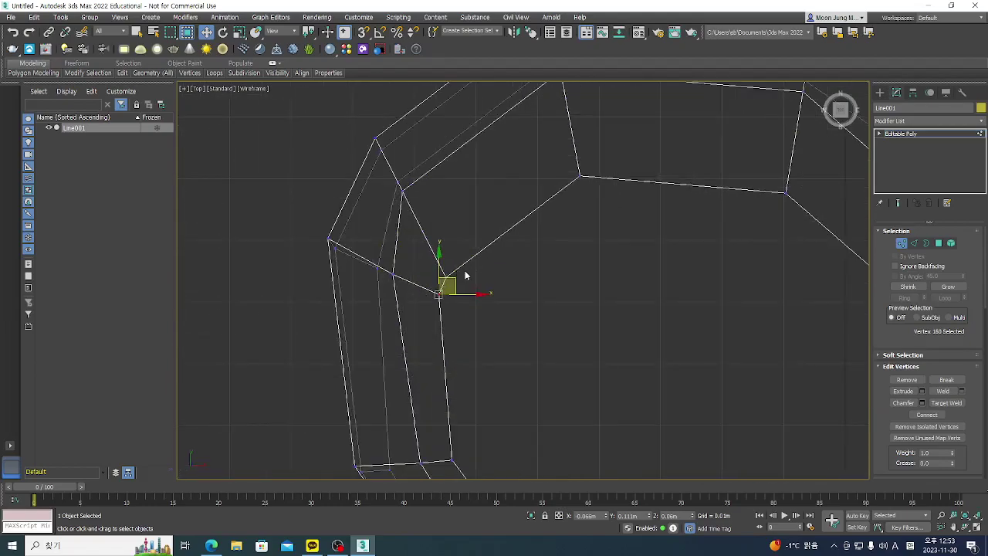
scroll(464, 274, up, 3)
drag(433, 283, 450, 151)
scroll(400, 273, down, 6)
scroll(442, 220, up, 2)
drag(482, 234, 479, 220)
drag(625, 244, 629, 236)
Step: Move the new ring's vertices down the upper lobe's left side and neck into the enclosed space
middle_drag(379, 311, 360, 255)
drag(374, 393, 433, 353)
mouse_move(385, 251)
mouse_down()
mouse_move(353, 271)
mouse_move(398, 263)
mouse_up()
drag(426, 229, 364, 194)
drag(391, 189, 422, 202)
middle_drag(492, 393, 384, 266)
drag(326, 372, 326, 371)
drag(341, 333, 344, 291)
mouse_move(430, 362)
mouse_down()
mouse_move(382, 389)
mouse_move(424, 342)
mouse_move(437, 346)
mouse_up()
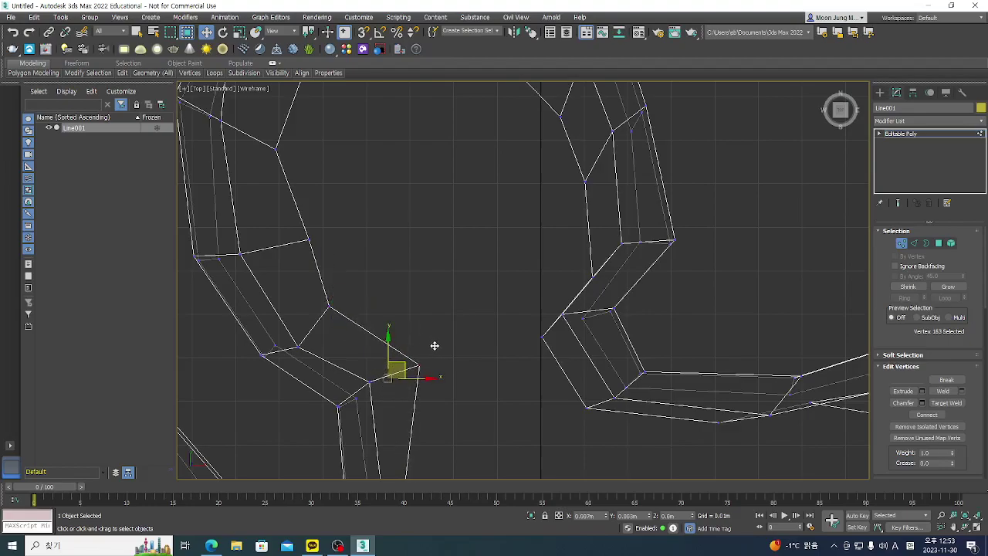
scroll(512, 399, down, 2)
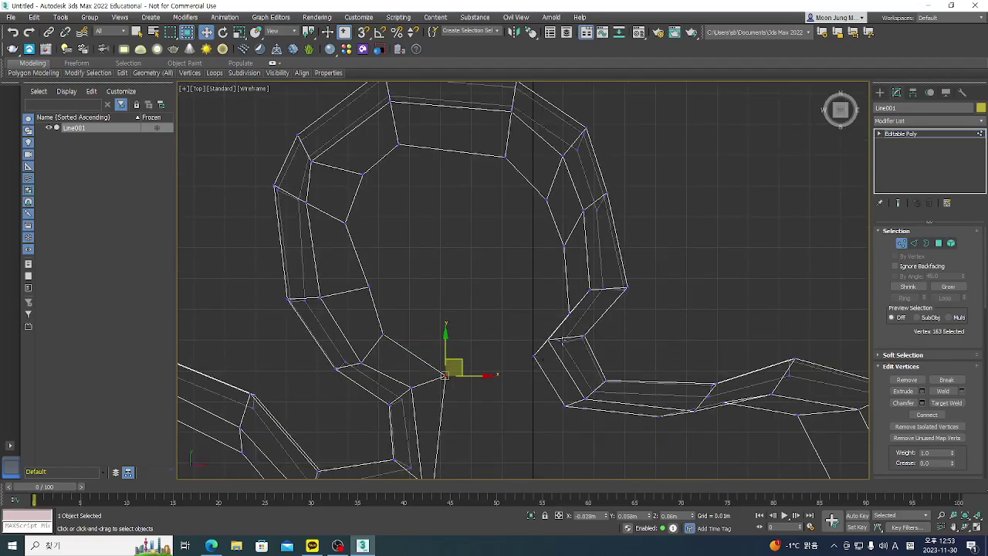
Step: Move the new ring's vertices around the neck between the upper and right lobes left and down over the enclosed space
click(569, 311)
drag(575, 305, 539, 296)
click(532, 357)
drag(532, 356, 503, 360)
drag(564, 407, 524, 434)
scroll(469, 352, down, 3)
scroll(487, 389, up, 2)
middle_drag(542, 408, 533, 357)
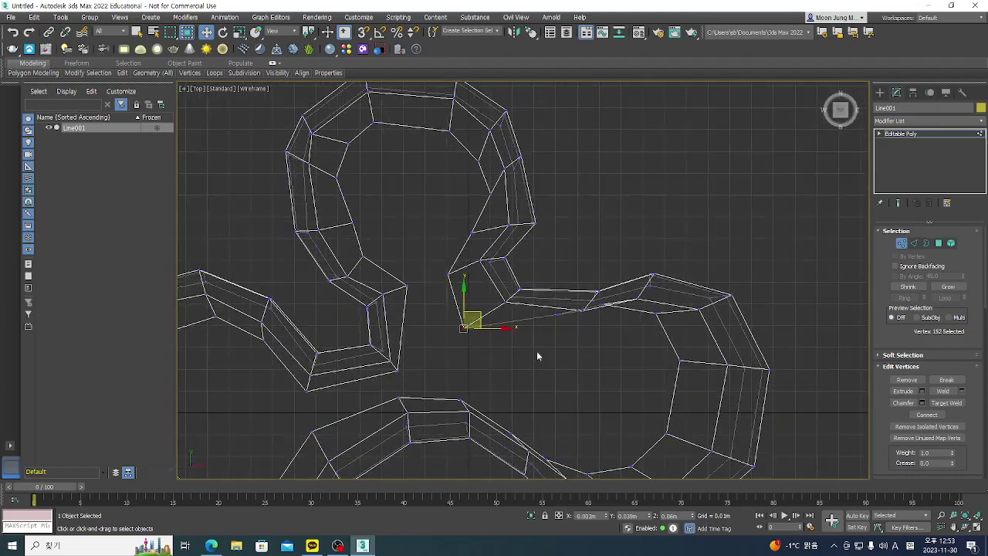
drag(555, 316, 544, 362)
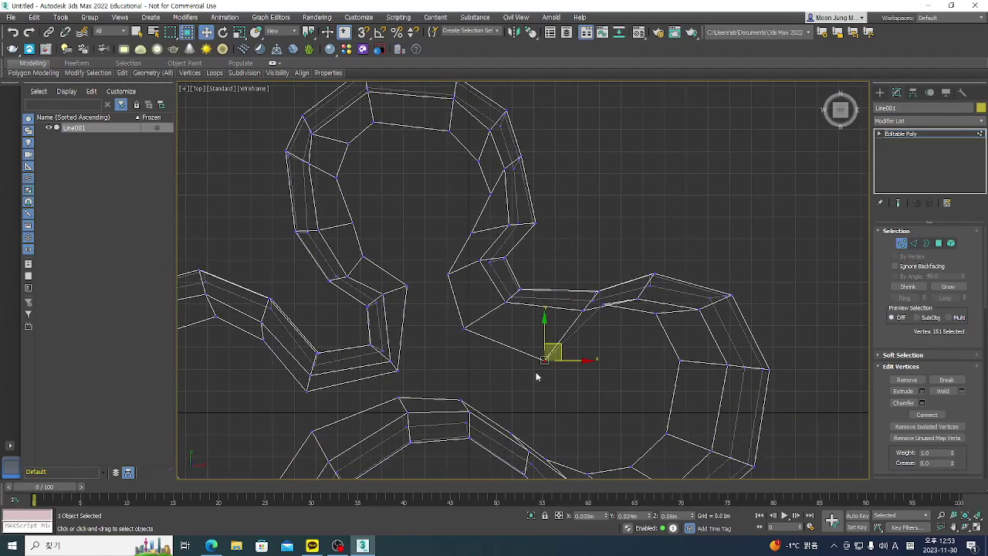
Step: Raise the new ring's vertices along the central lower wall between the left and right lobes, in the top view
middle_drag(534, 418, 513, 370)
scroll(492, 376, up, 2)
drag(422, 340, 427, 314)
drag(495, 390, 517, 352)
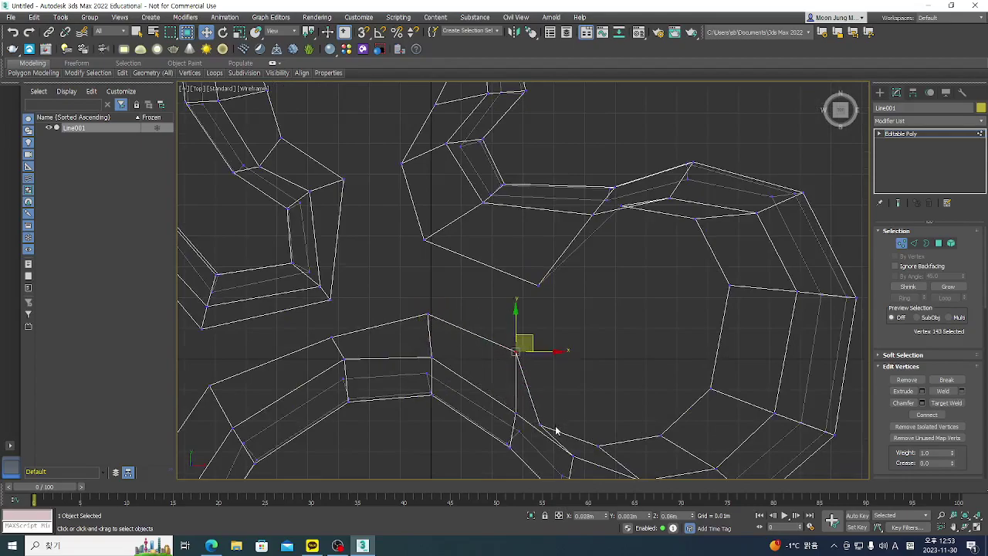
Step: Shift the new ring's vertices on the right lobe's lower edge up and right, and its two right-side vertices outward
drag(542, 427, 677, 417)
drag(757, 264, 698, 417)
drag(735, 338, 762, 337)
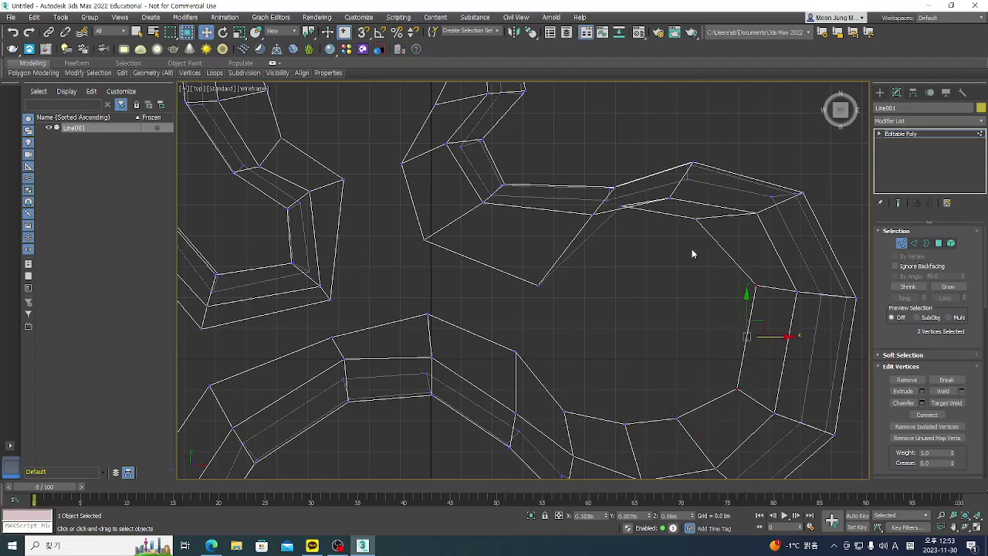
Step: Move two ring vertices on the right lobe's upper edge down, and one on the upper lobe's right side left
drag(623, 207, 631, 233)
drag(641, 192, 634, 216)
drag(696, 220, 713, 242)
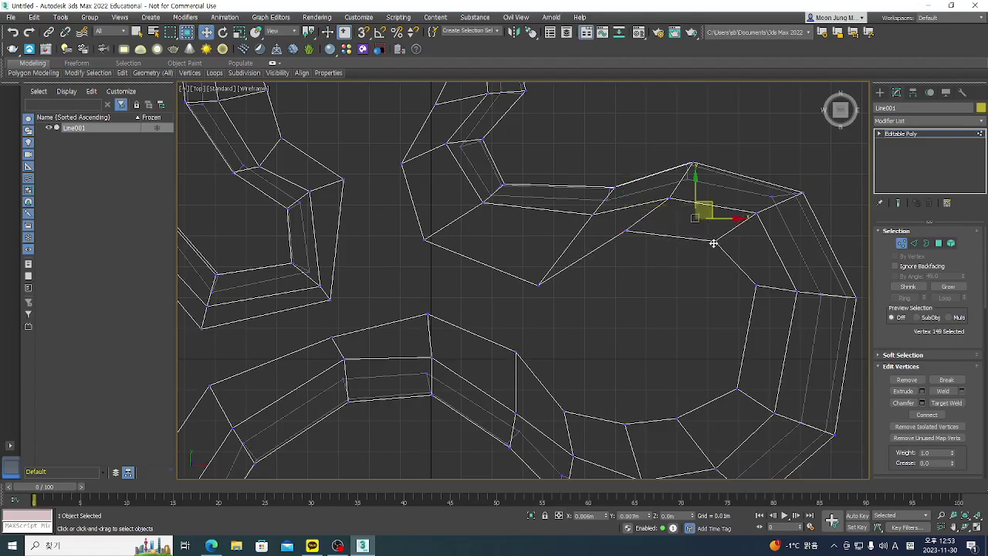
scroll(610, 297, down, 5)
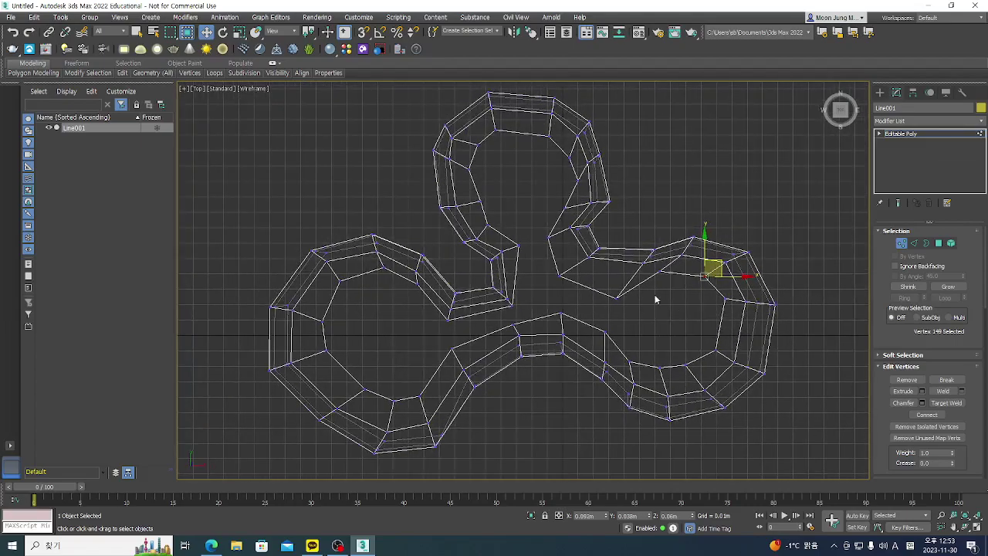
drag(577, 181, 570, 179)
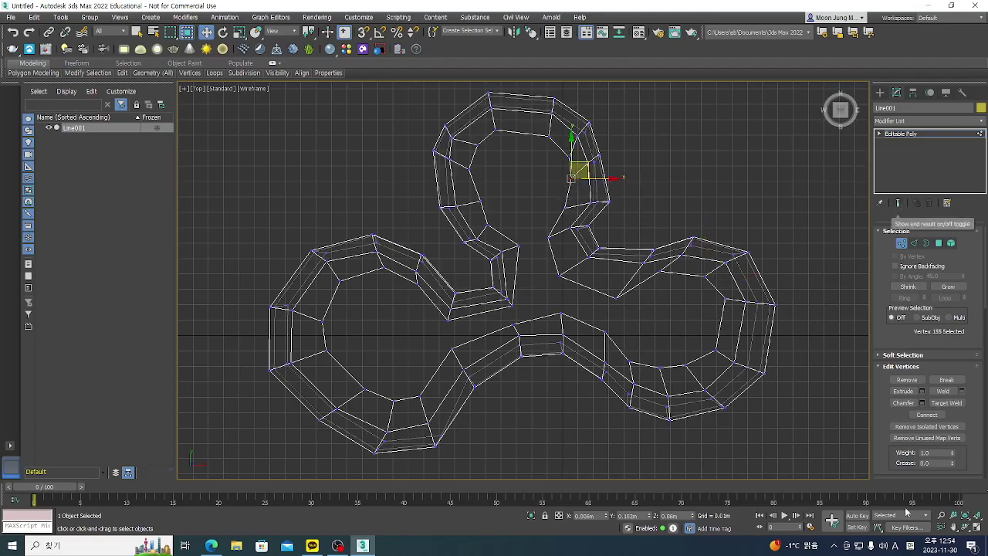
Step: Bridge the open top edge beside the left lobe's neck to the opposite top edge of the lower wall, in the perspective view
click(978, 533)
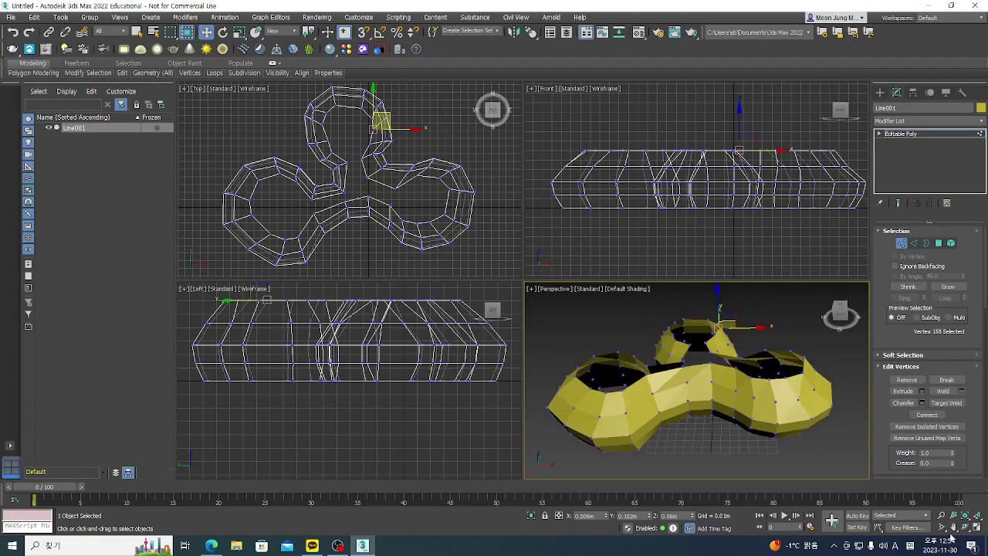
click(977, 528)
click(965, 527)
drag(574, 290, 587, 371)
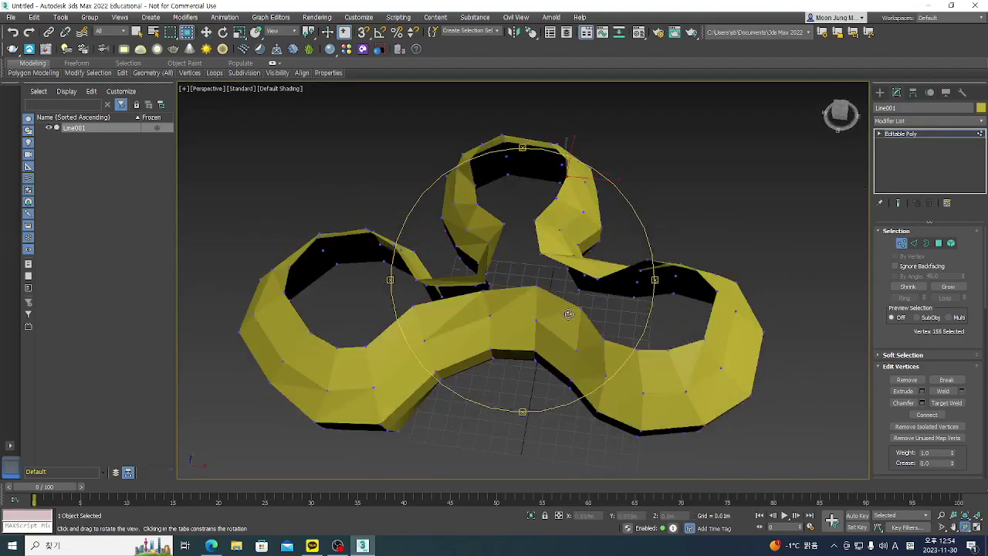
click(914, 243)
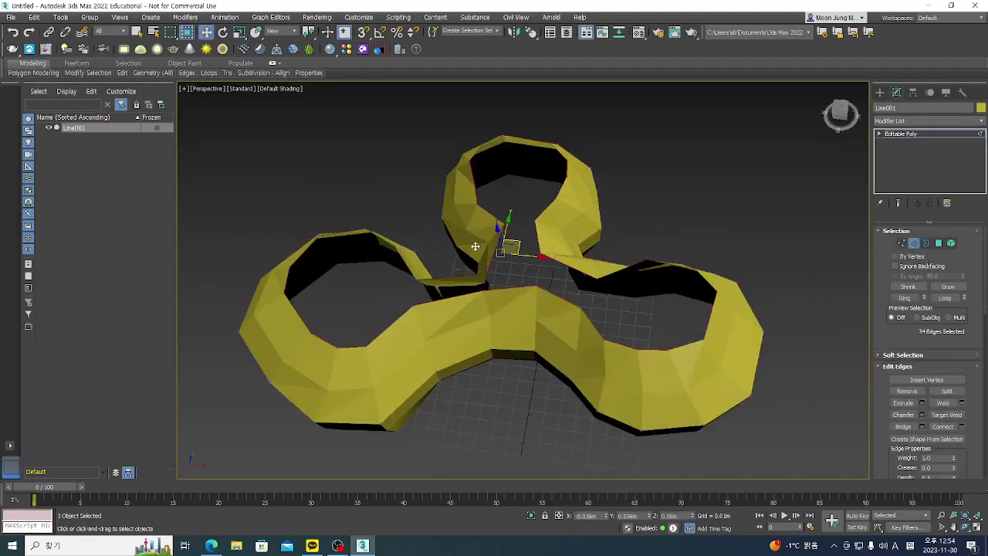
scroll(460, 275, up, 5)
click(654, 309)
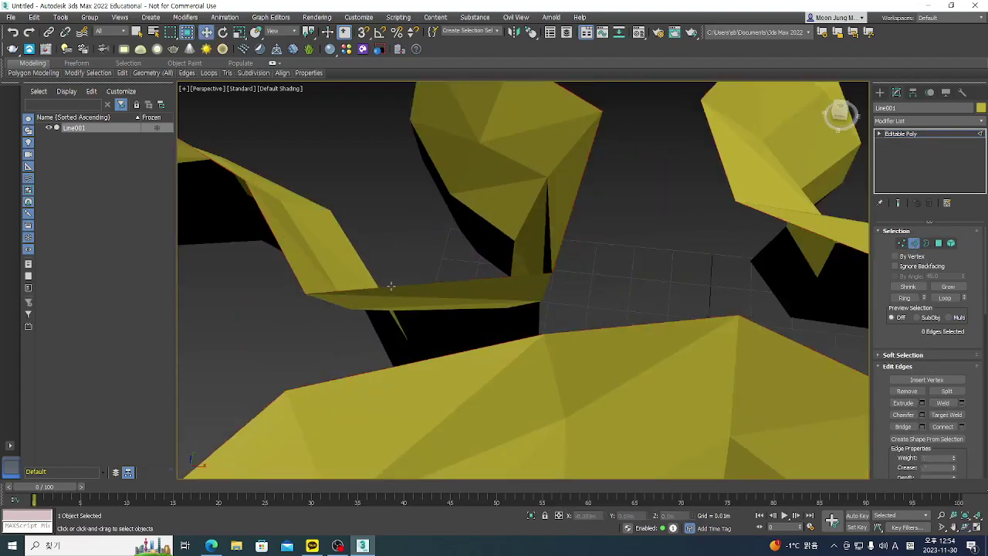
click(390, 286)
ctrl+click(352, 376)
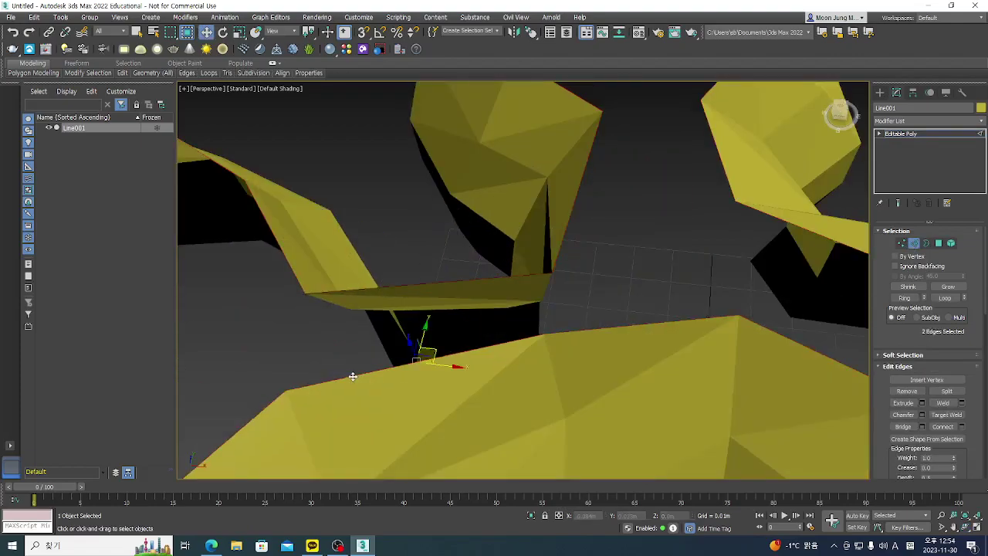
click(903, 427)
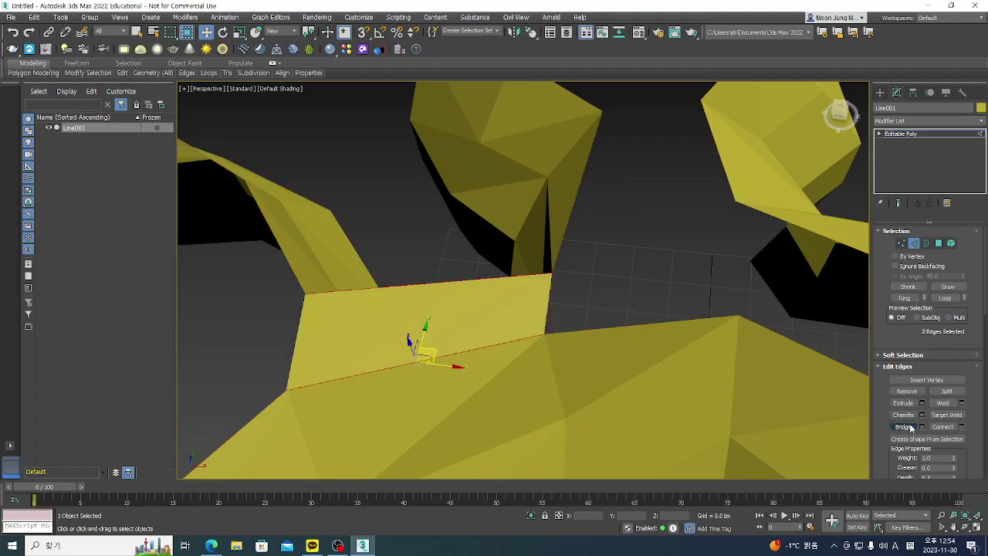
Step: Bridge the open top edge beside the right lobe's neck to the opposite top edge of the lower wall
scroll(550, 327, down, 5)
scroll(672, 340, up, 5)
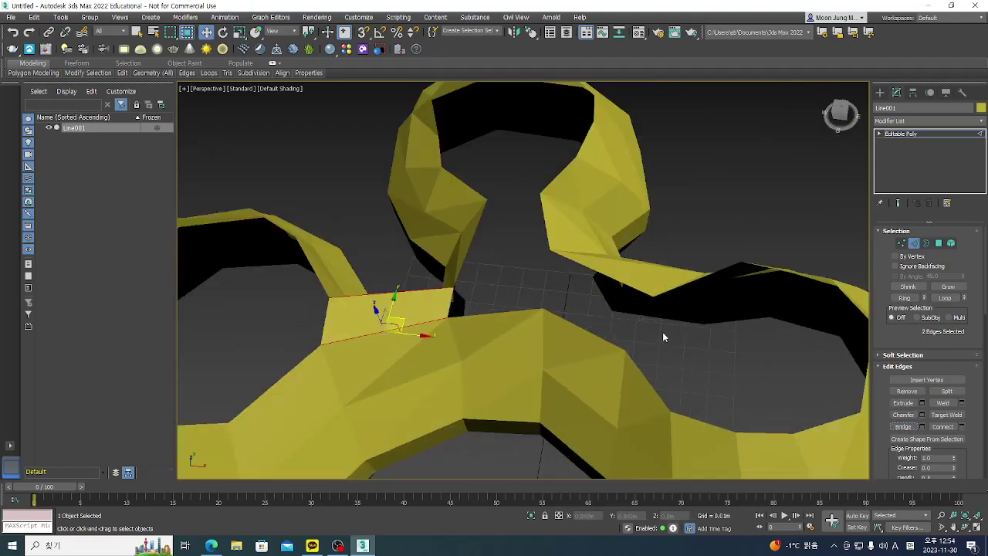
click(636, 287)
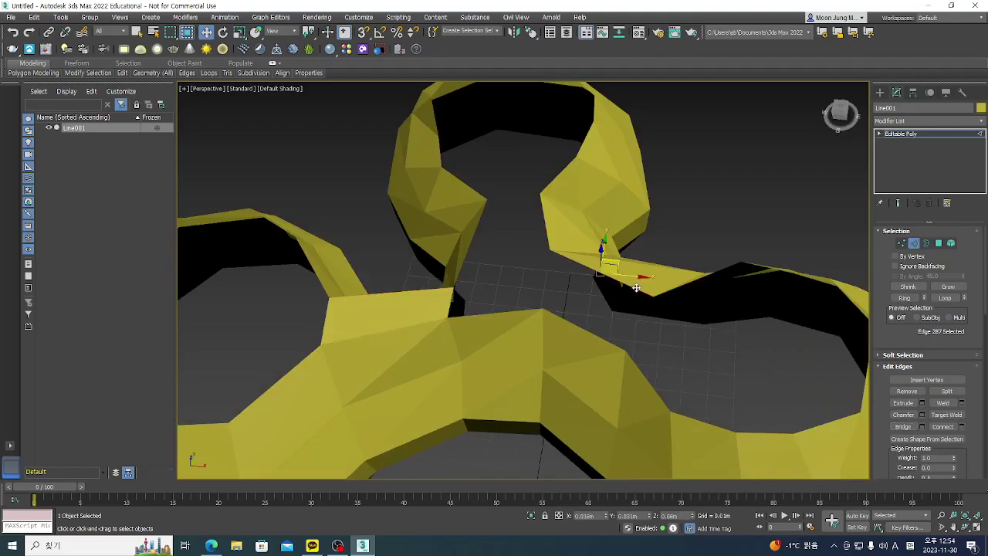
ctrl+click(577, 328)
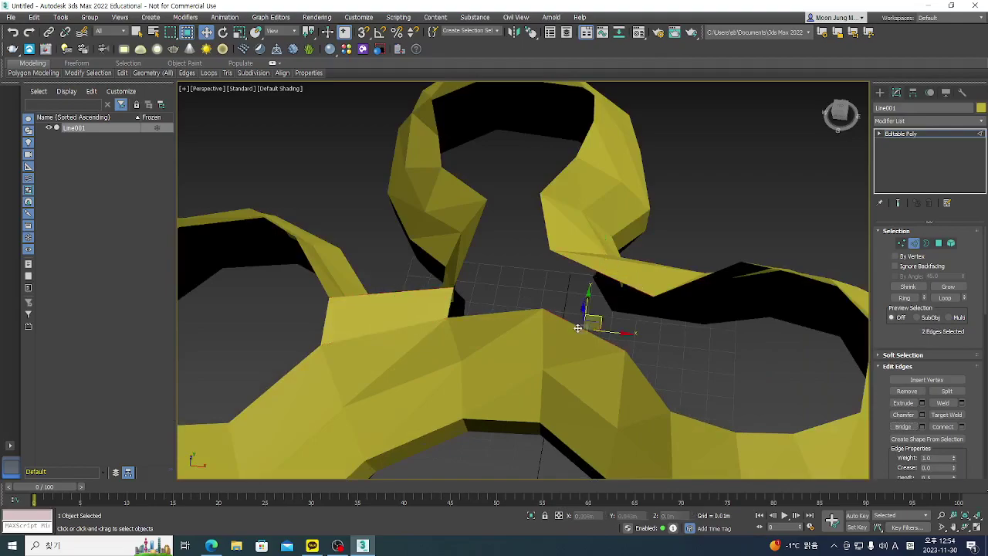
click(903, 427)
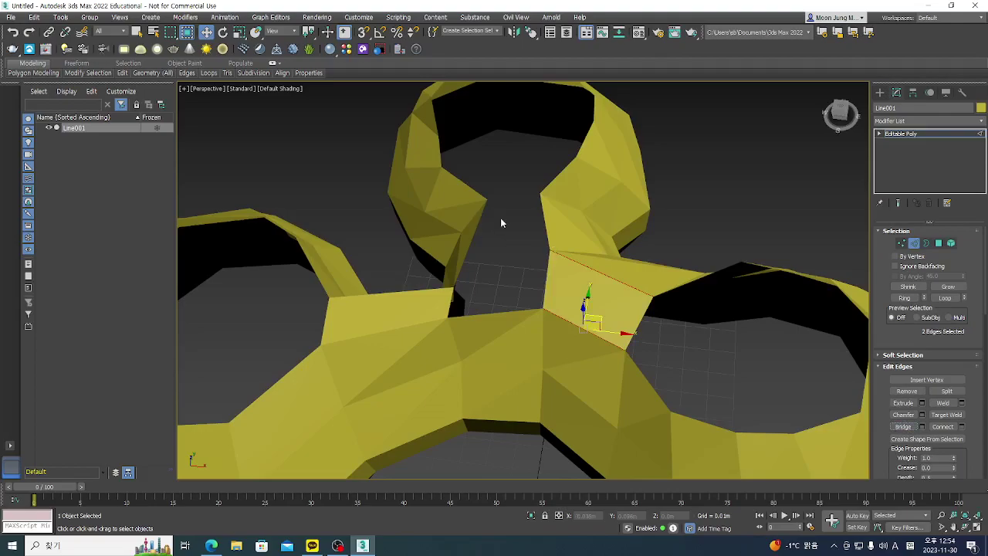
Step: Bridge the two facing top edges across the upper lobe's neck
scroll(501, 216, up, 5)
scroll(502, 216, down, 4)
scroll(518, 265, up, 2)
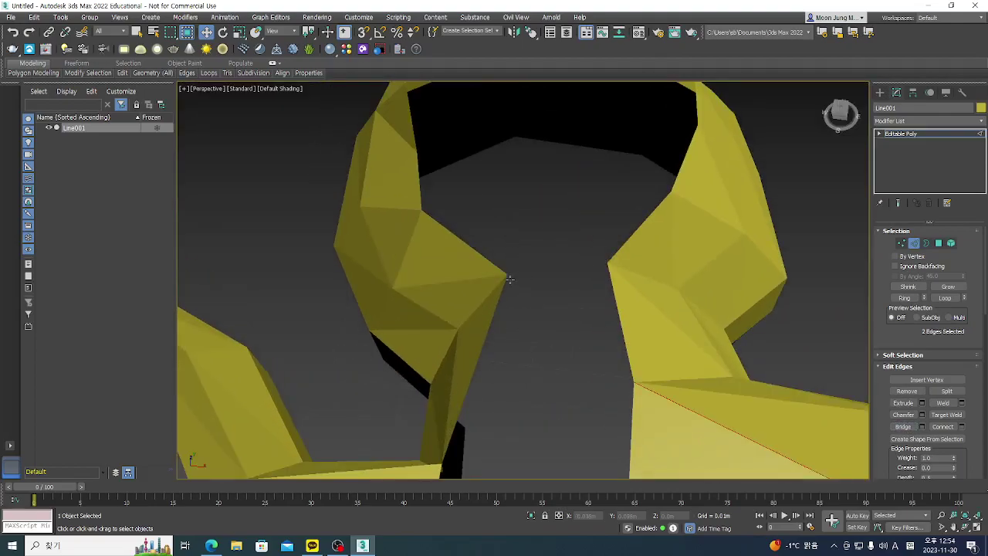
click(965, 528)
drag(591, 309, 454, 131)
click(207, 32)
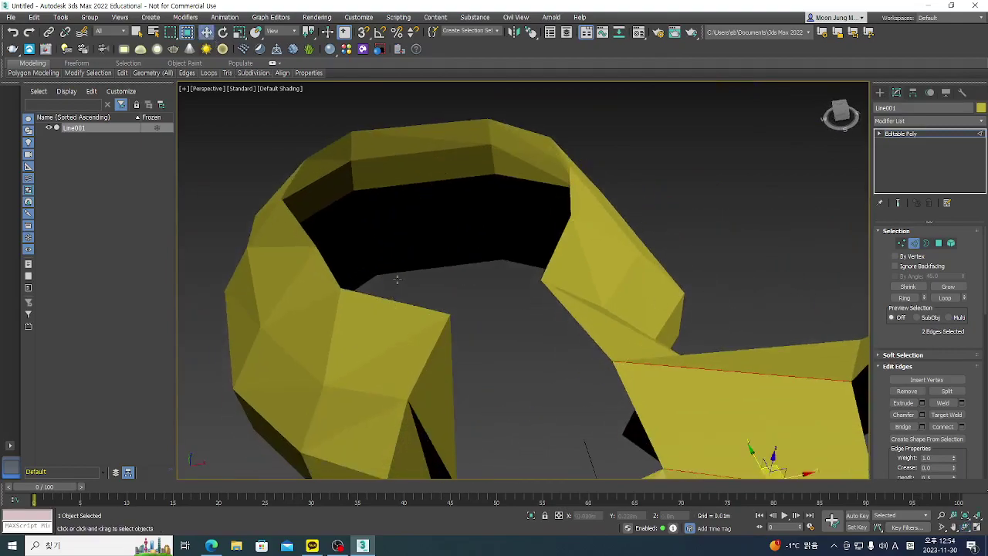
click(451, 349)
ctrl+click(573, 318)
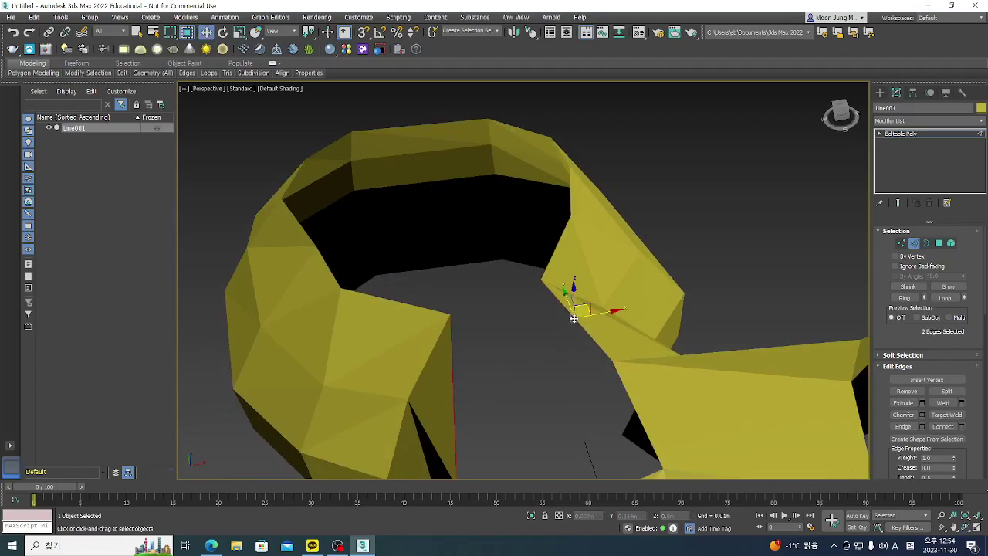
scroll(520, 262, down, 3)
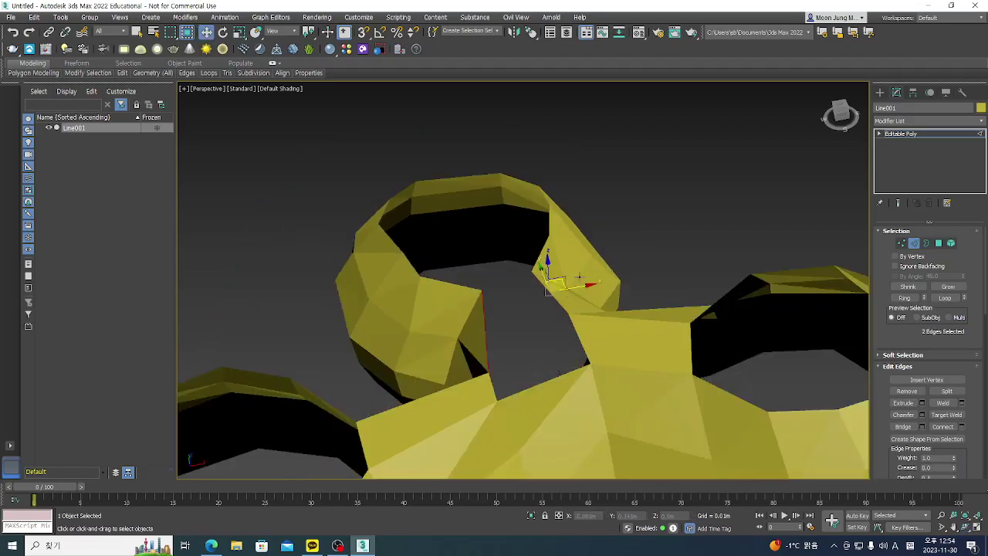
click(909, 433)
Step: Select the open edge loop that runs around the left and right lobes' roof openings
scroll(589, 301, down, 6)
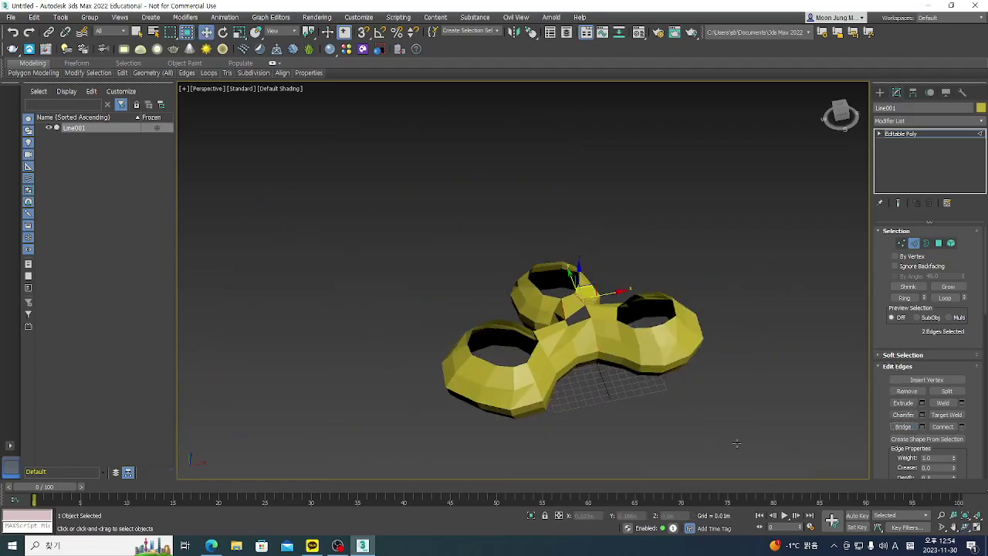
click(961, 529)
drag(564, 312, 557, 331)
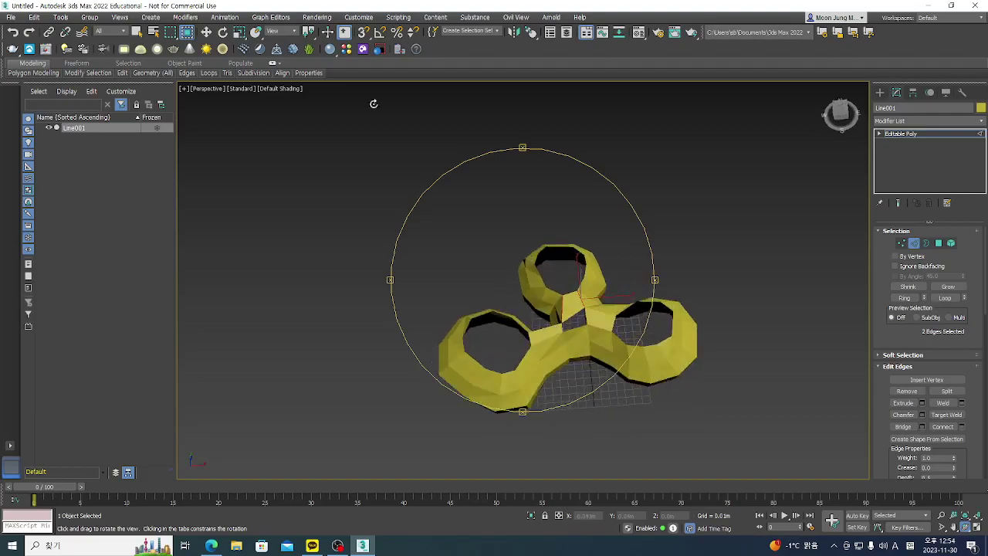
click(207, 32)
click(732, 242)
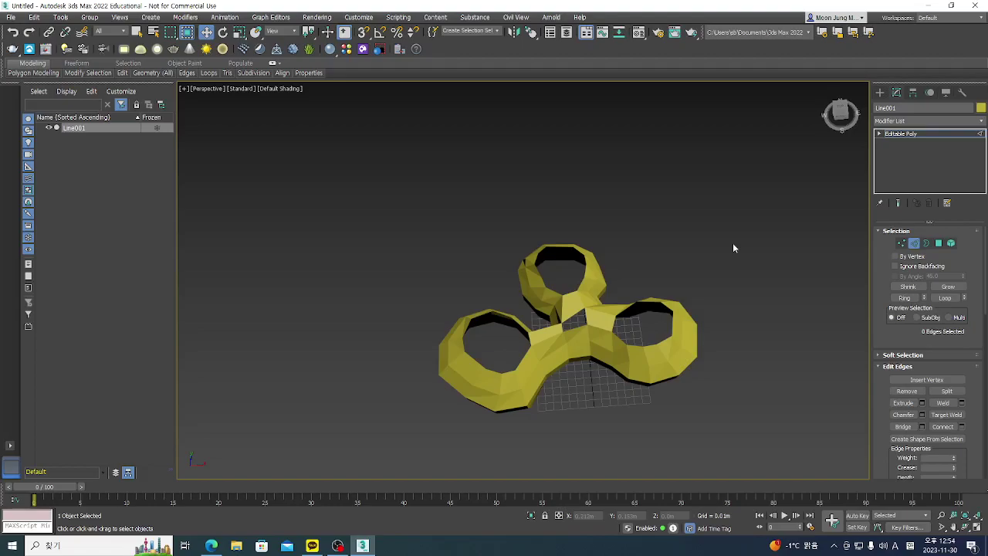
scroll(525, 359, up, 5)
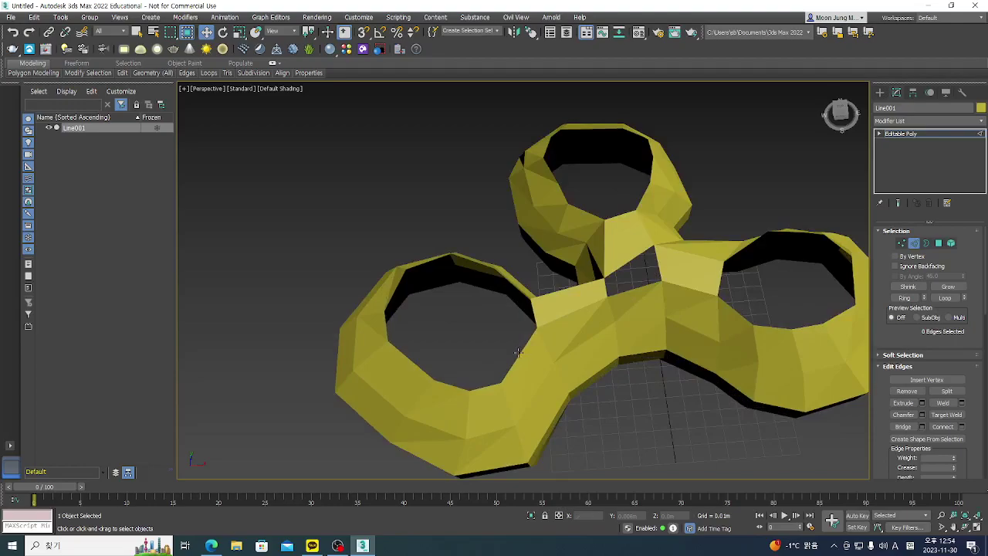
click(519, 353)
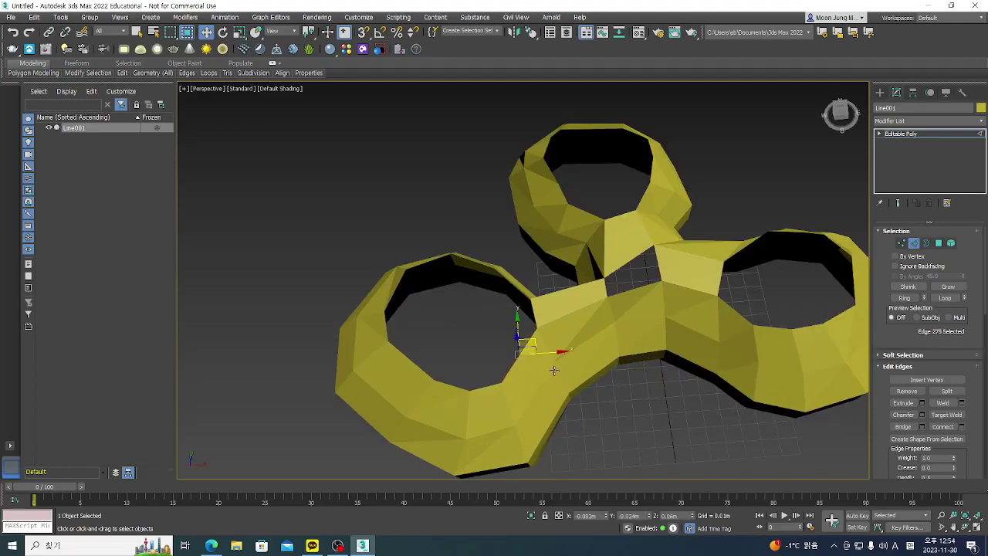
click(946, 299)
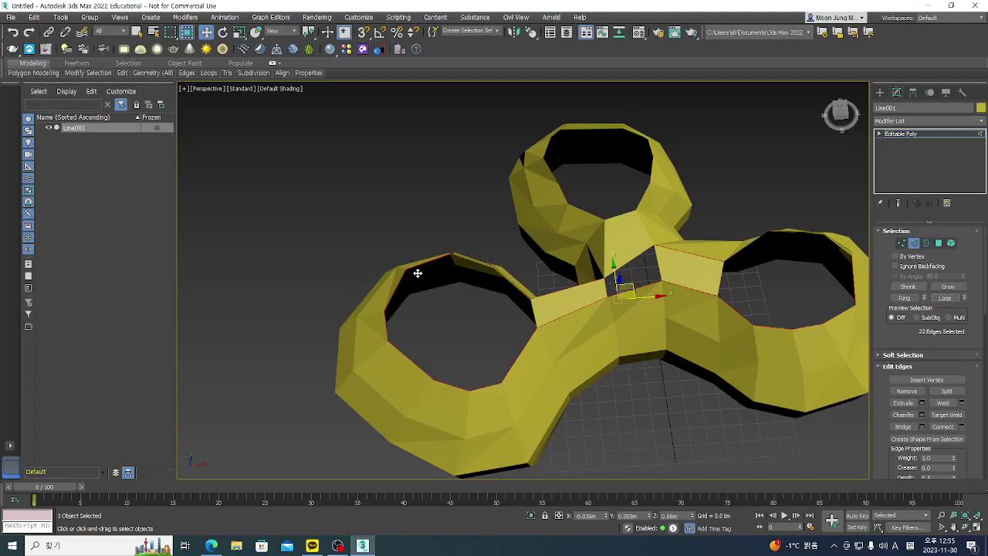
Step: Deselect the central bridge edges and add each neck's closing edge, leaving only the left and right lobes' opening rims selected
scroll(417, 274, down, 4)
scroll(657, 413, up, 4)
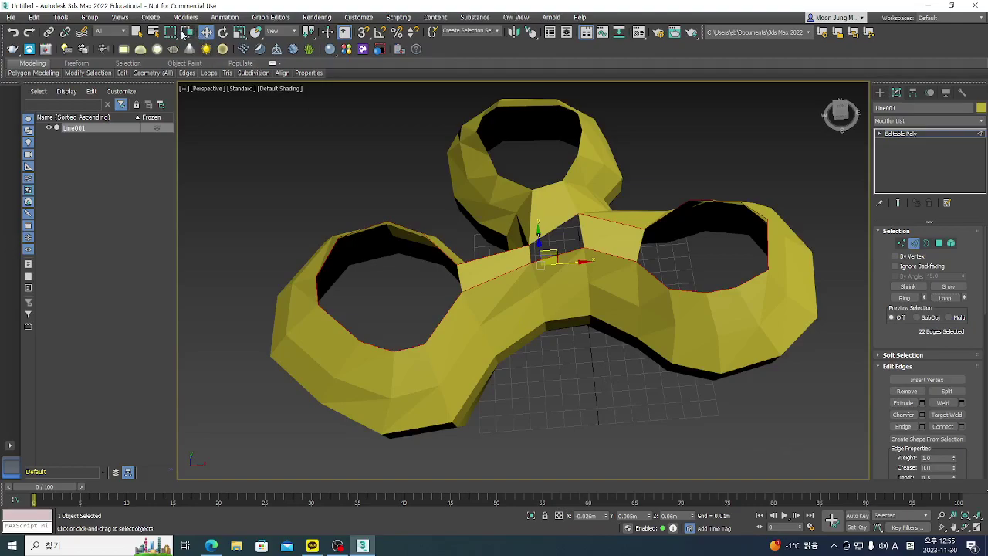
alt+drag(618, 406, 512, 178)
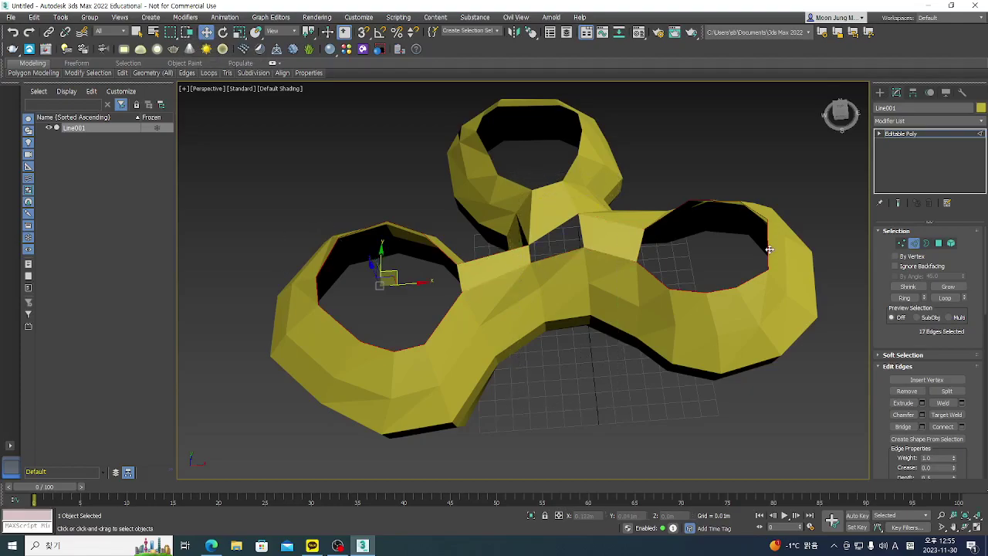
scroll(506, 279, up, 2)
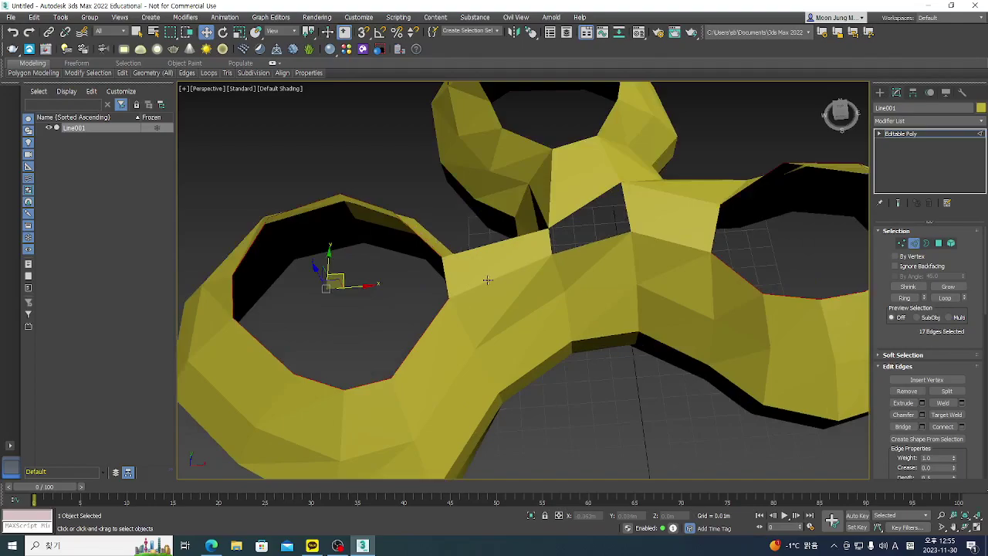
ctrl+click(445, 278)
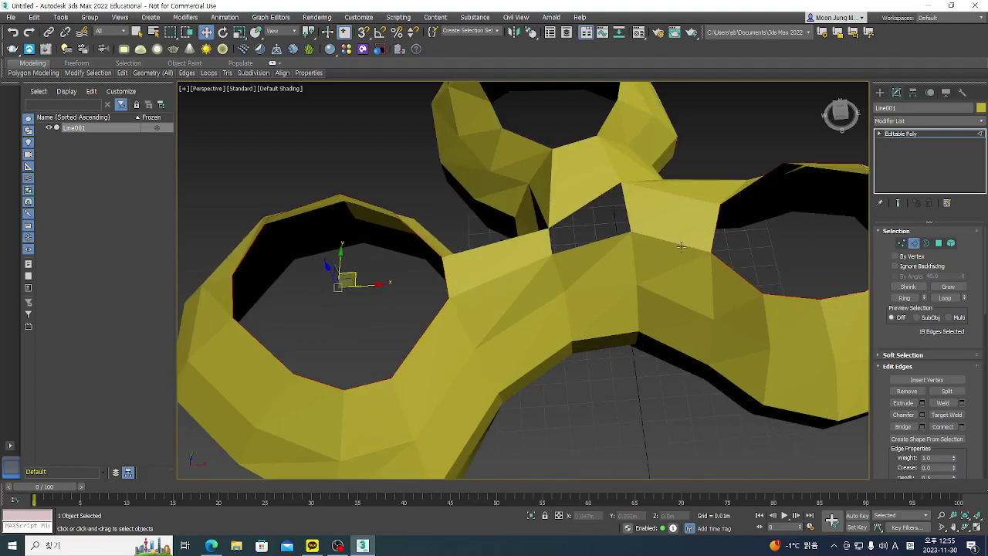
scroll(648, 262, down, 5)
Step: Extend the selected rims of the left and right openings straight up as new wall rings, in the front view
click(977, 527)
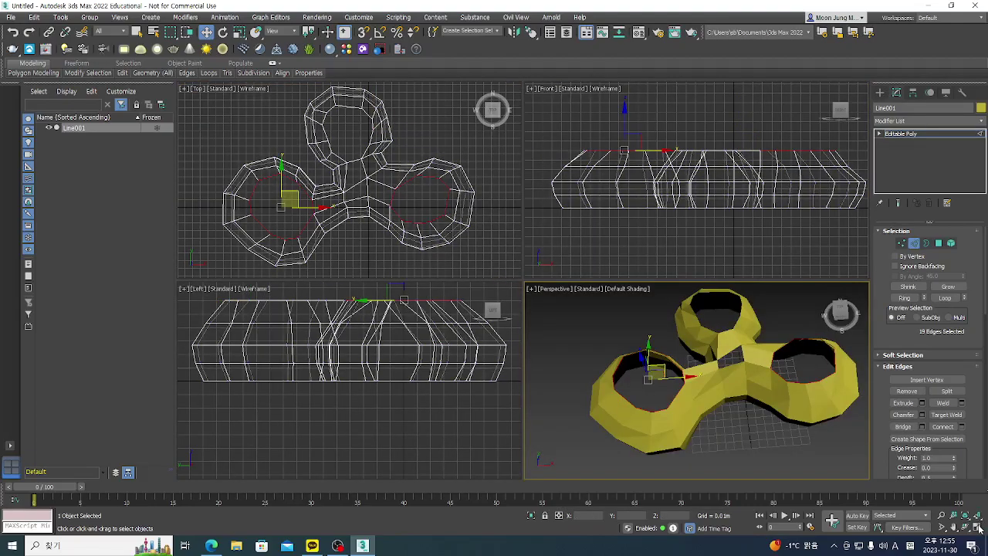
middle_drag(743, 176, 732, 204)
shift+drag(628, 150, 622, 120)
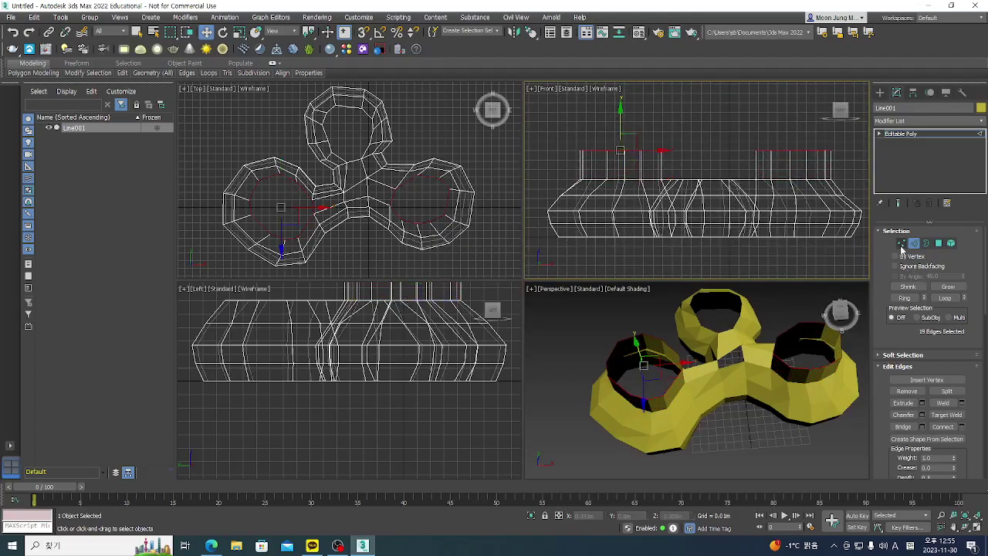
Step: Scale the left opening's top ring of vertices inward to about 70% in X and Y
click(902, 243)
drag(582, 157, 577, 159)
click(238, 32)
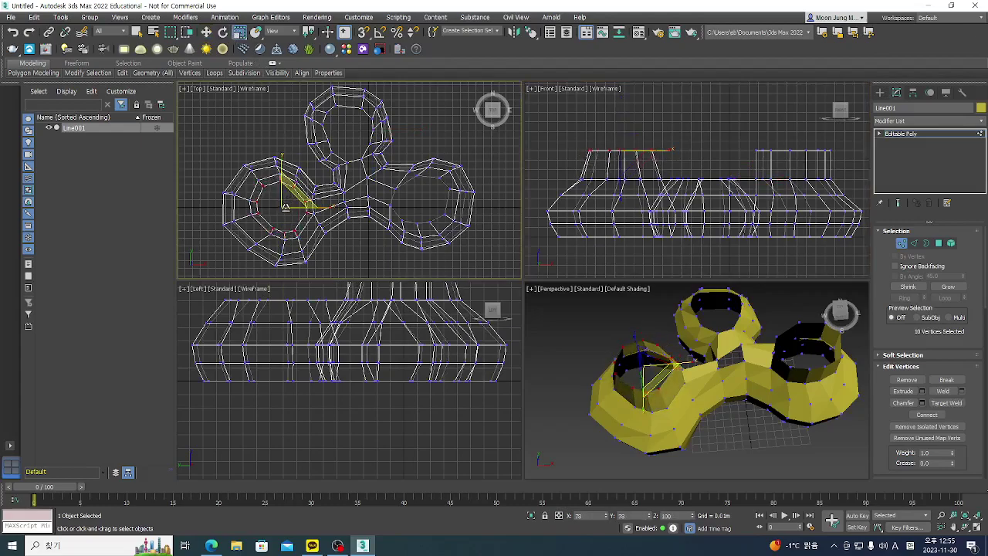
Step: Scale the right opening's top ring of vertices inward and lower it slightly below the surrounding roof edge
drag(738, 130, 854, 166)
right_click(459, 171)
drag(438, 189, 438, 197)
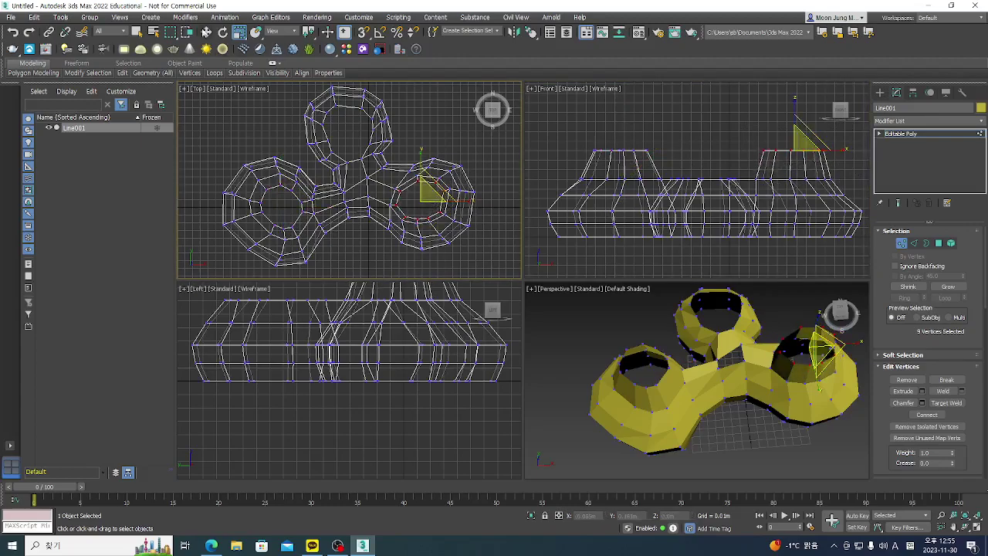
key(w)
middle_drag(790, 119, 766, 116)
drag(767, 116, 772, 156)
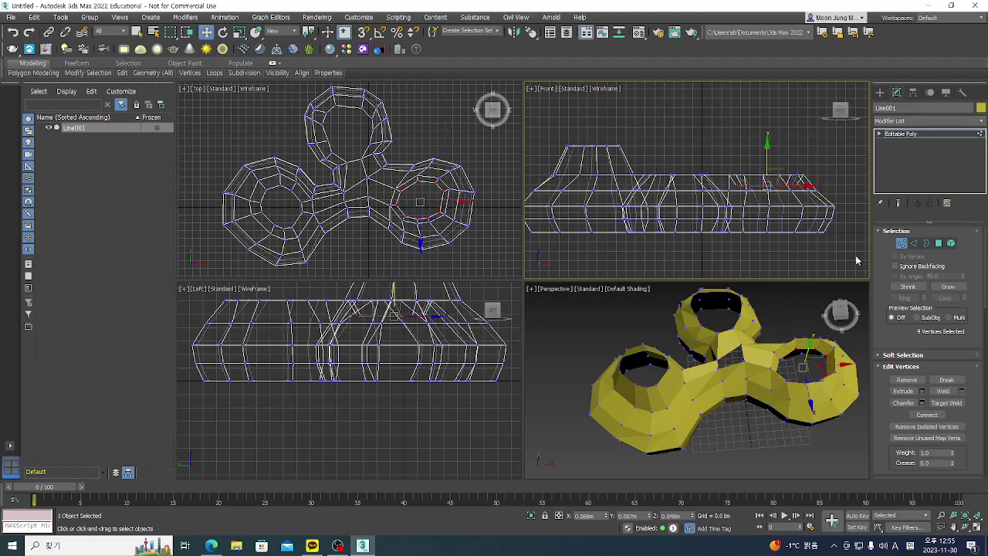
Step: Extend only the left opening's rim edges straight up as a tall ring, to a height of about 0.138 m
click(915, 243)
middle_drag(644, 125, 673, 140)
shift+drag(615, 132, 616, 125)
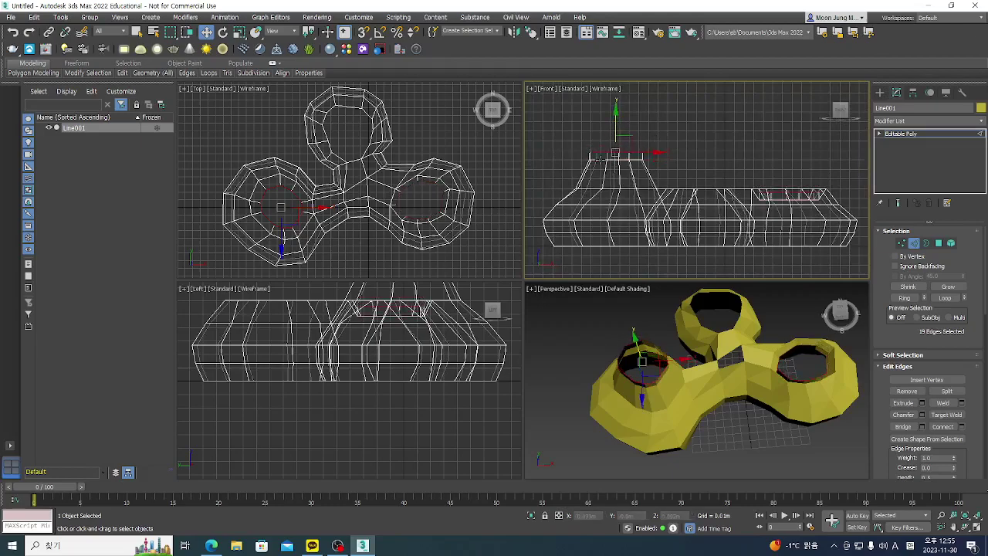
drag(691, 129, 651, 163)
click(191, 32)
click(703, 131)
drag(584, 164, 615, 92)
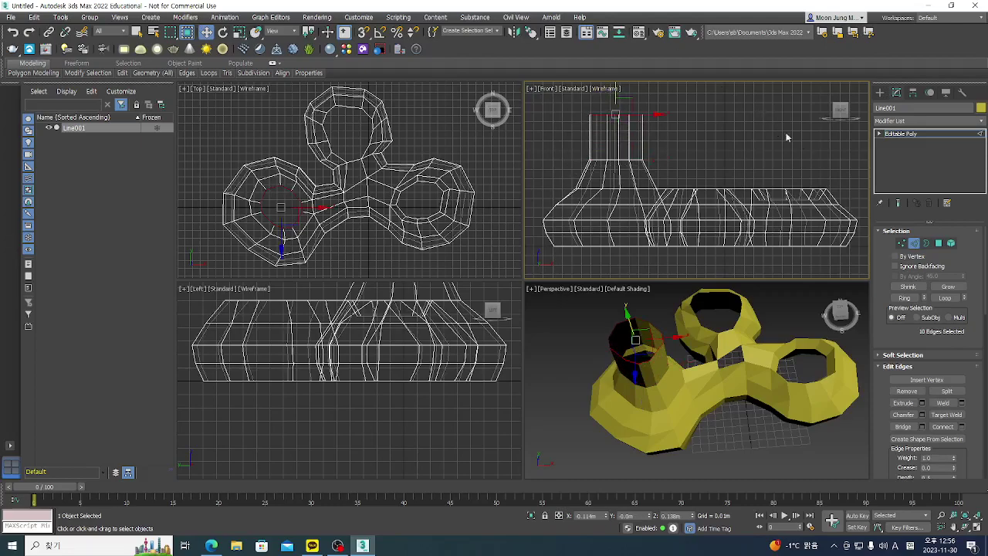
Step: Scale the left tower's top ring of vertices inward to a narrow opening in the top view, then clear the vertex selection
click(901, 243)
middle_drag(469, 180, 472, 186)
drag(677, 104, 553, 133)
middle_click(325, 183)
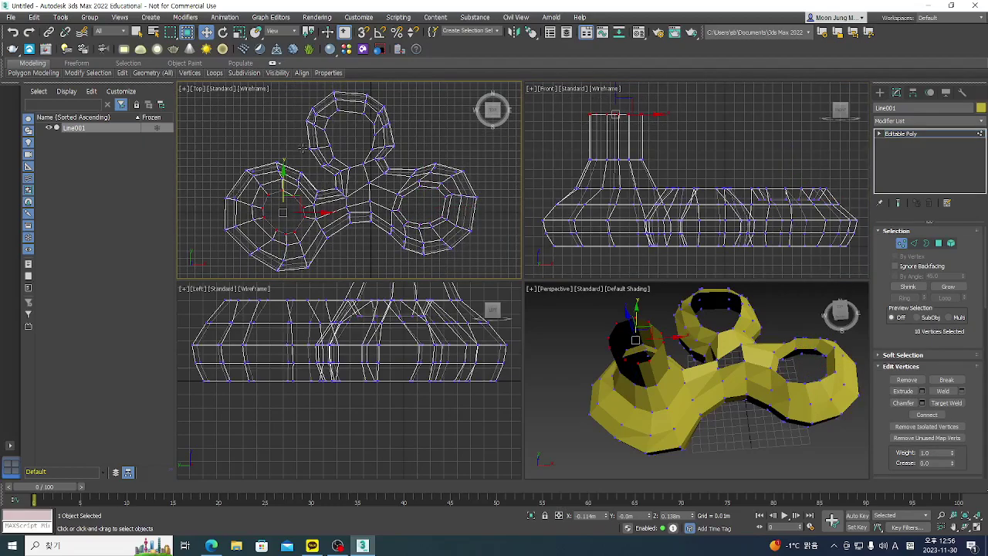
click(239, 33)
drag(289, 194, 275, 260)
click(206, 32)
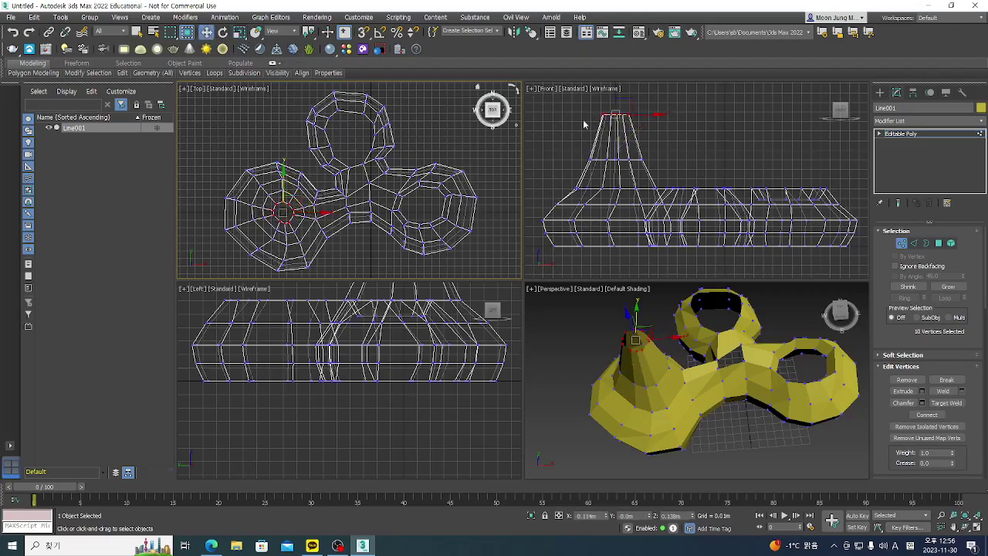
scroll(632, 183, up, 4)
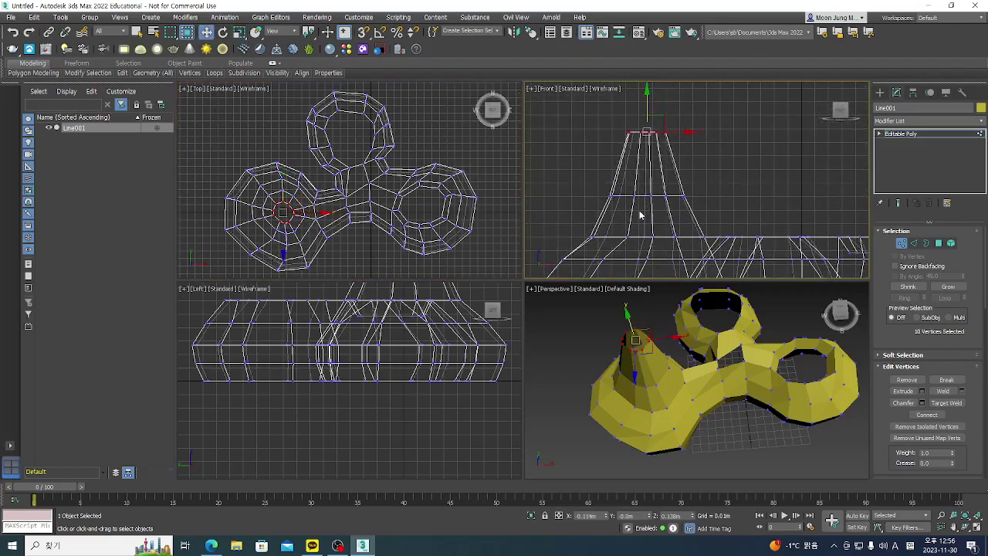
click(643, 122)
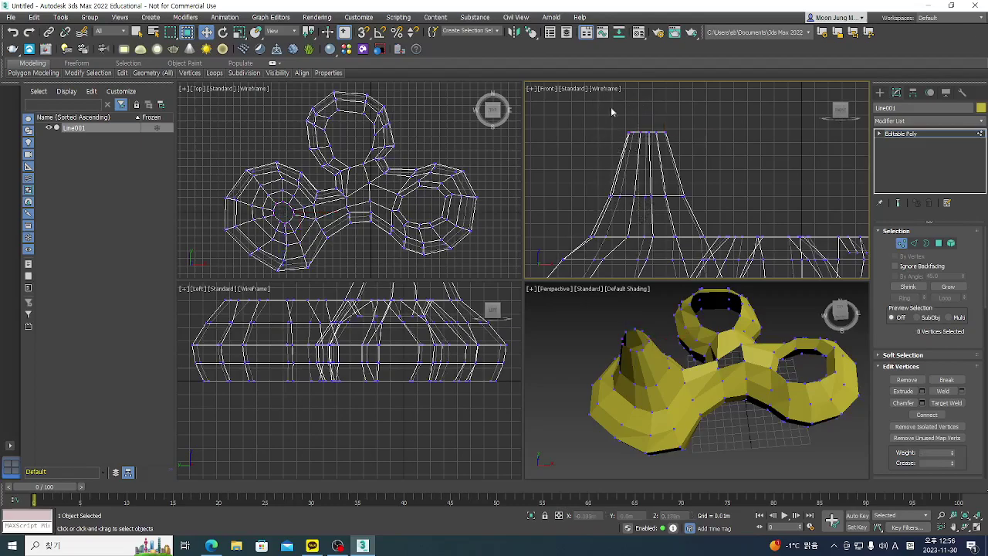
Step: Tilt the left tower's top ring of vertices about 23 degrees clockwise in the front view
drag(705, 110, 584, 142)
click(223, 32)
drag(688, 100, 699, 122)
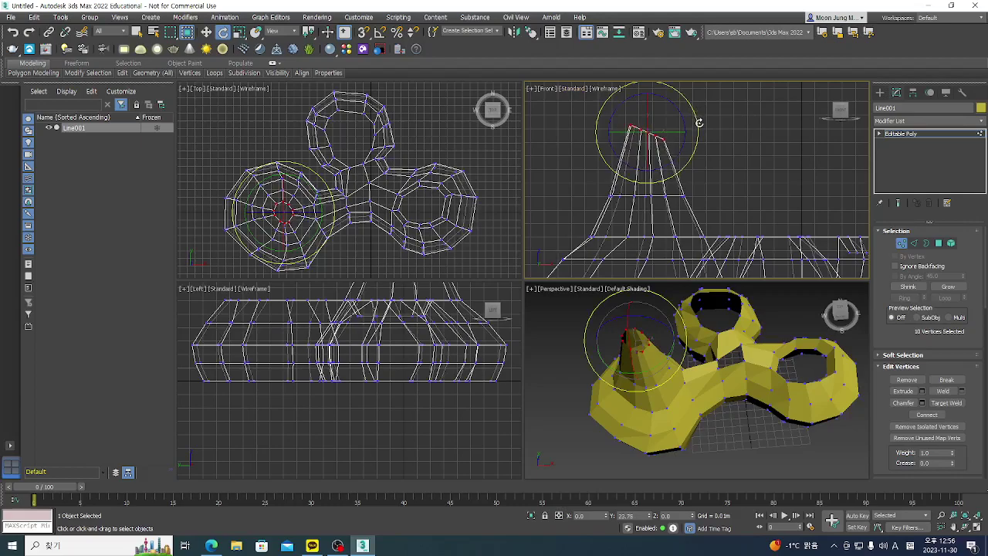
Step: Shift the left tower's upper vertex rings slightly toward negative X, then offset the tilted top ring toward positive X to about -0.107 m
click(206, 32)
drag(723, 211, 543, 91)
drag(677, 163, 669, 161)
drag(604, 102, 604, 101)
drag(674, 130, 669, 130)
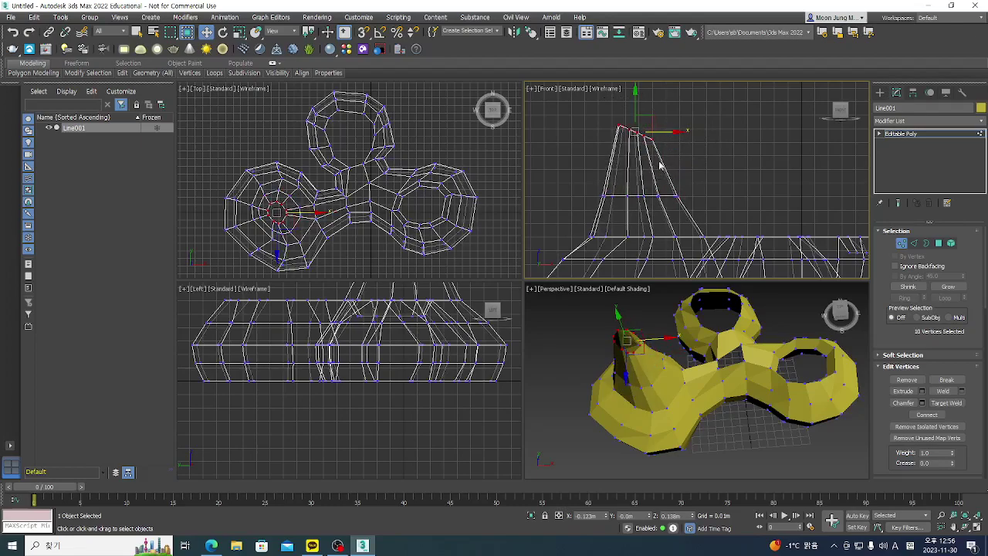
drag(668, 132, 690, 134)
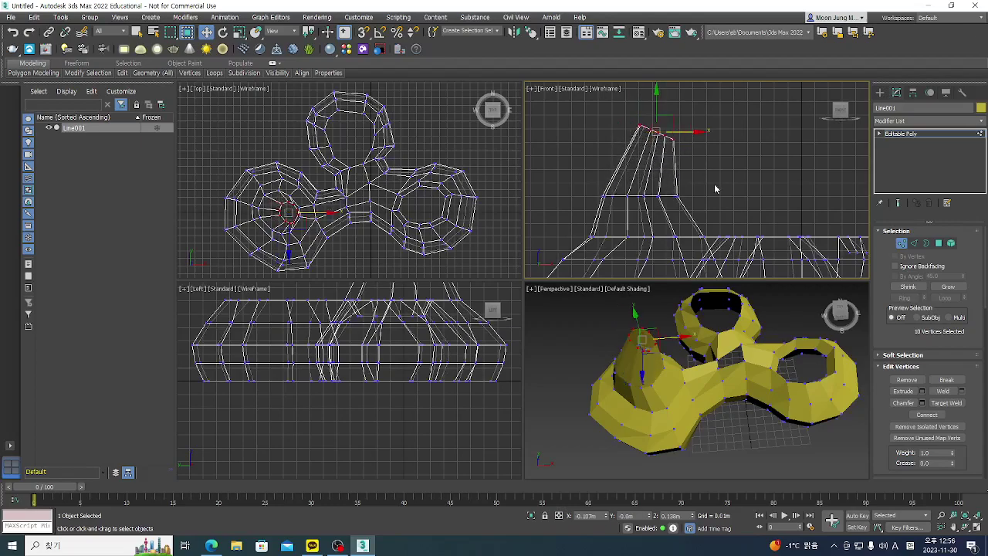
Step: Extend the right opening's inner rim edge loop straight down as a new ring, to a height of about 0.031 m
scroll(572, 180, down, 5)
scroll(710, 199, up, 5)
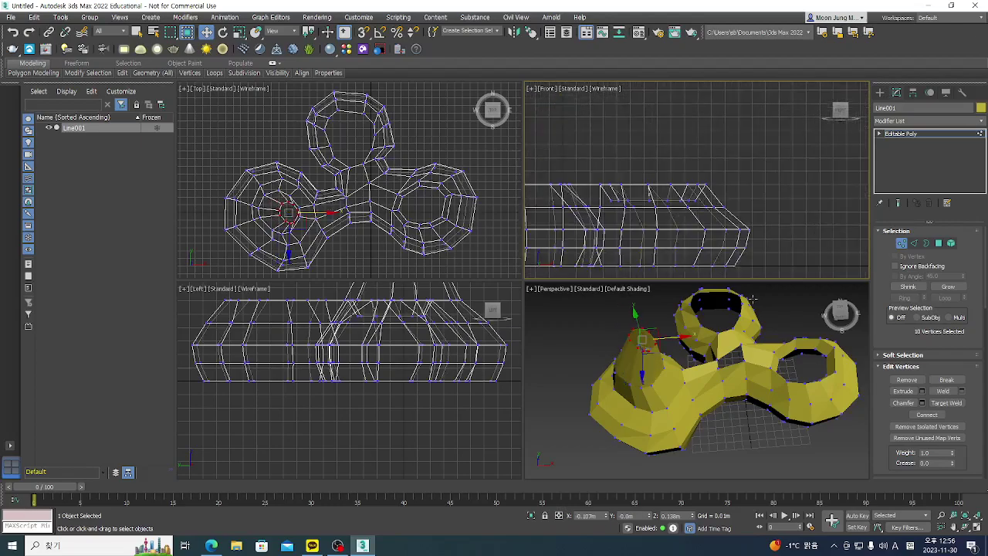
scroll(603, 200, up, 4)
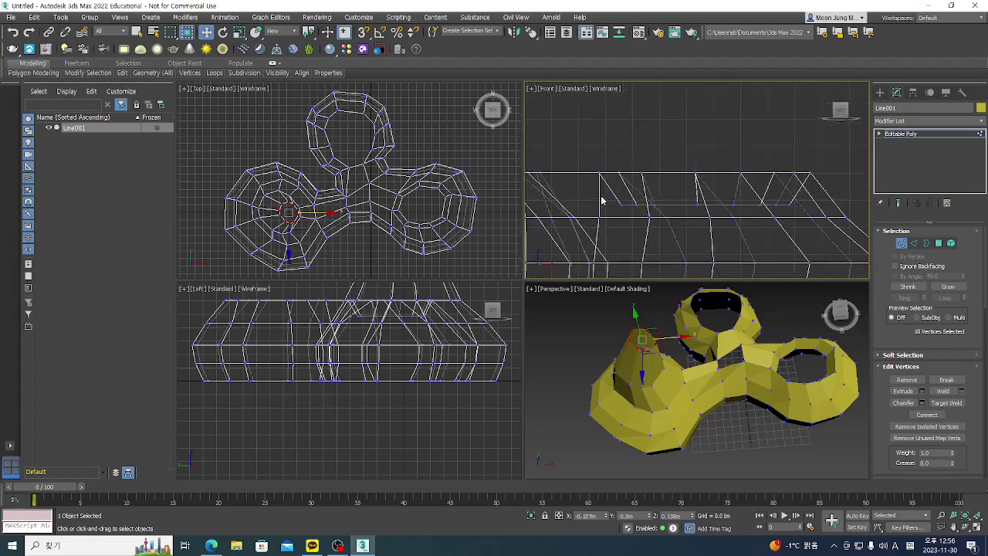
click(668, 194)
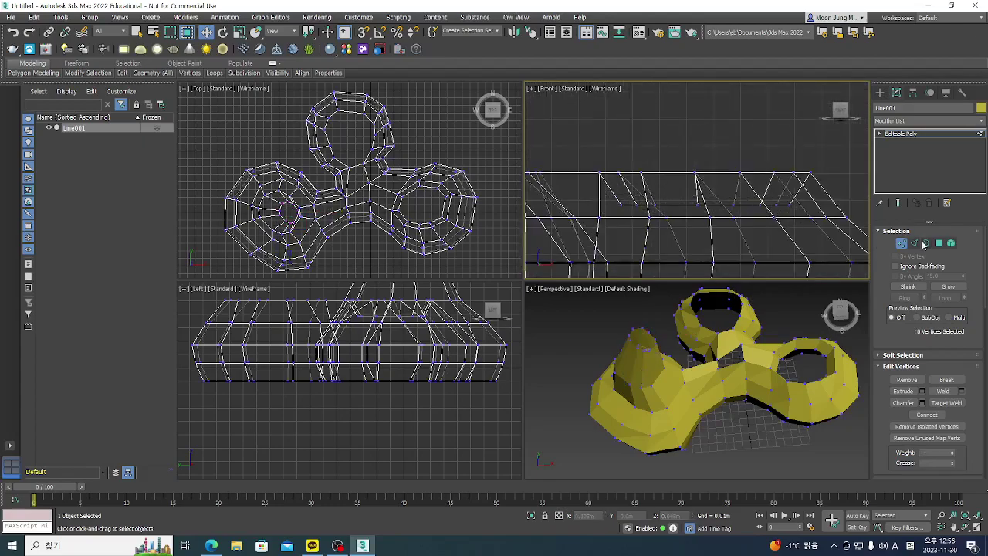
click(915, 244)
click(604, 203)
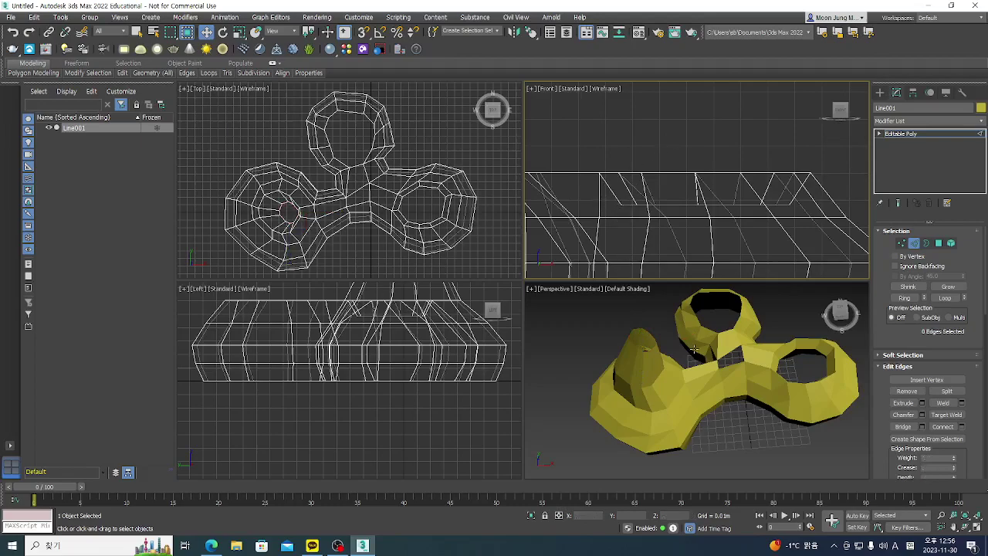
click(631, 205)
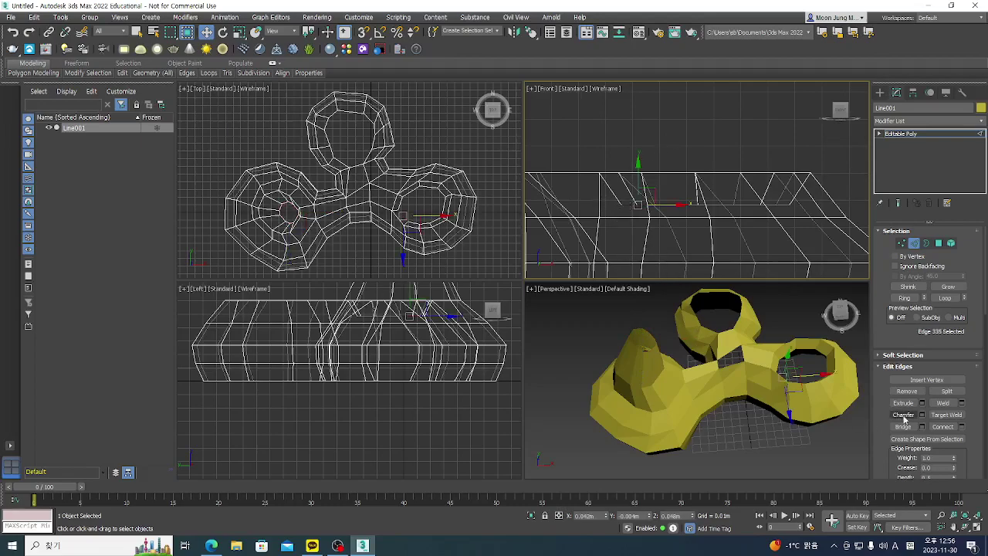
click(947, 299)
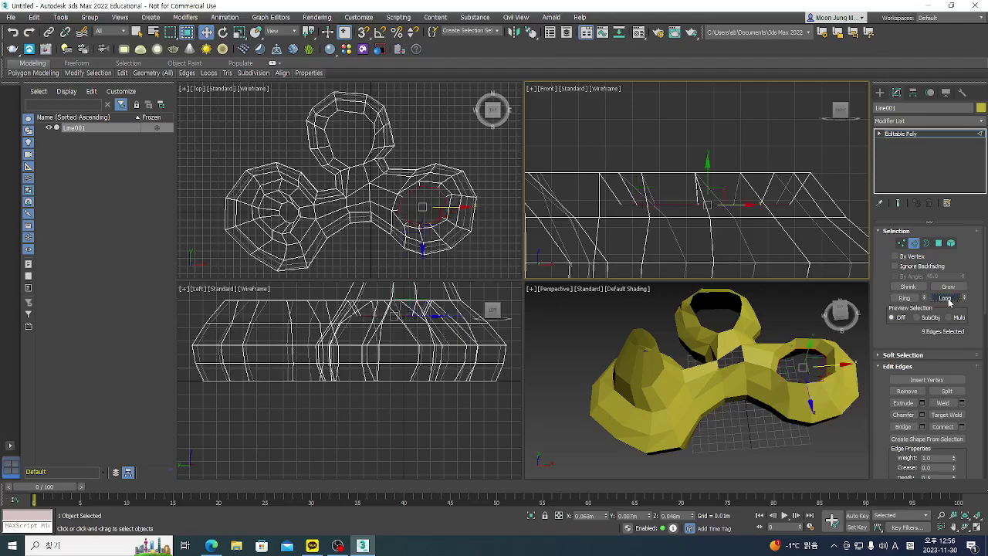
scroll(822, 373, up, 5)
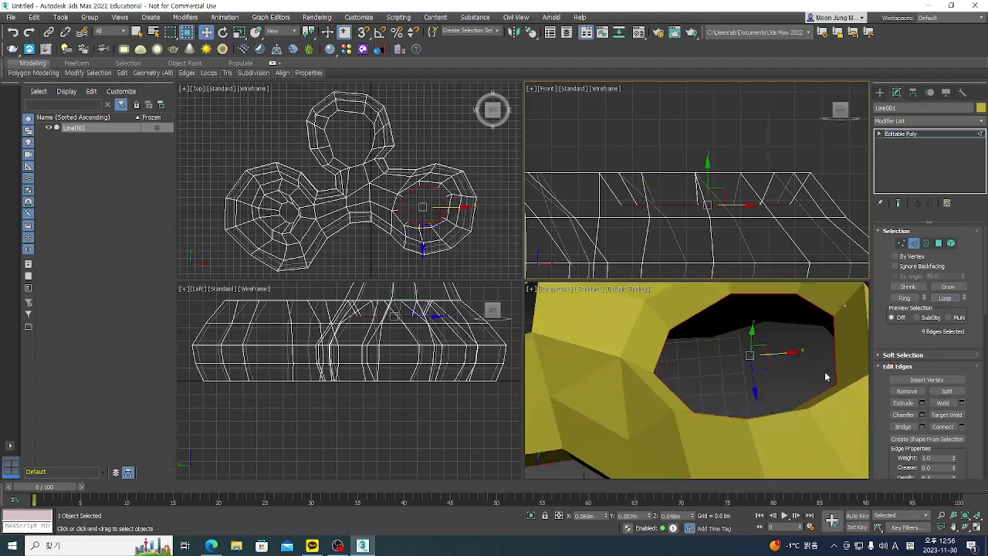
scroll(777, 381, down, 3)
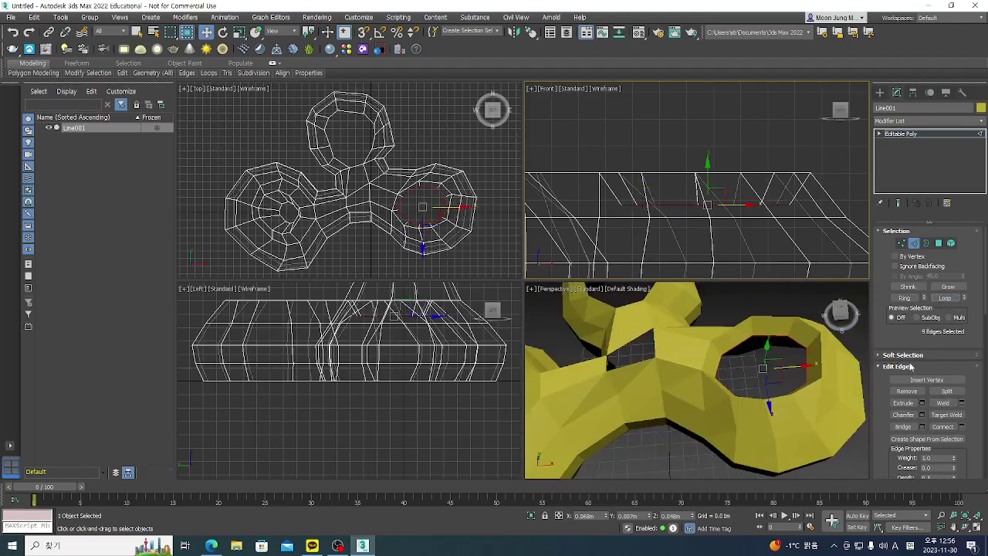
drag(706, 177, 711, 224)
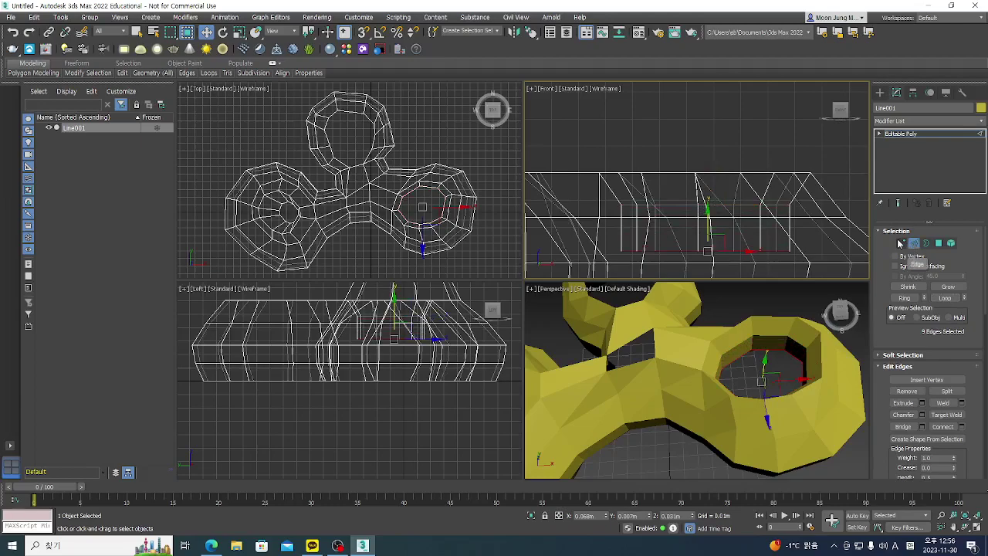
Step: Scale the right opening's new bottom ring of vertices uniformly inward in X and Y
click(902, 242)
drag(614, 244, 799, 259)
middle_click(418, 145)
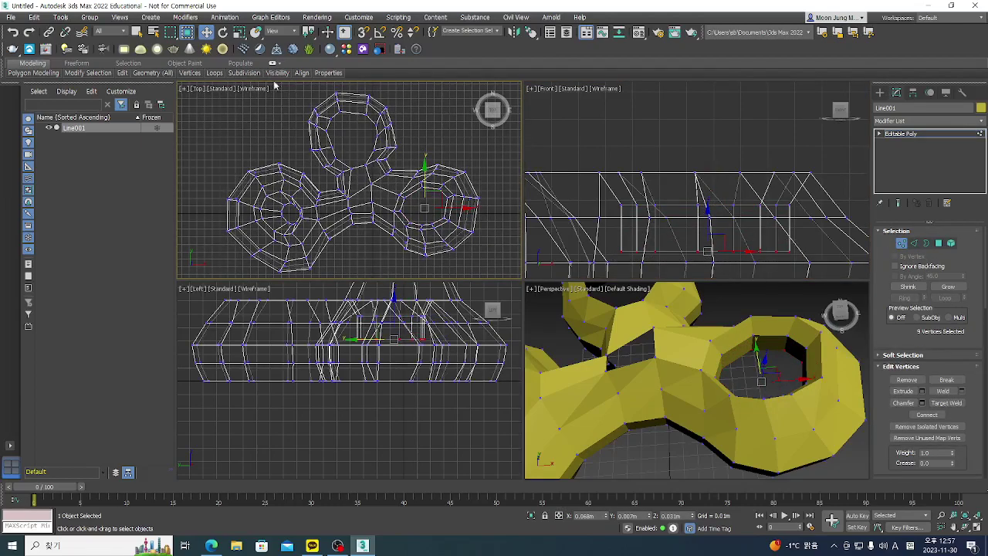
click(237, 32)
drag(433, 186, 432, 202)
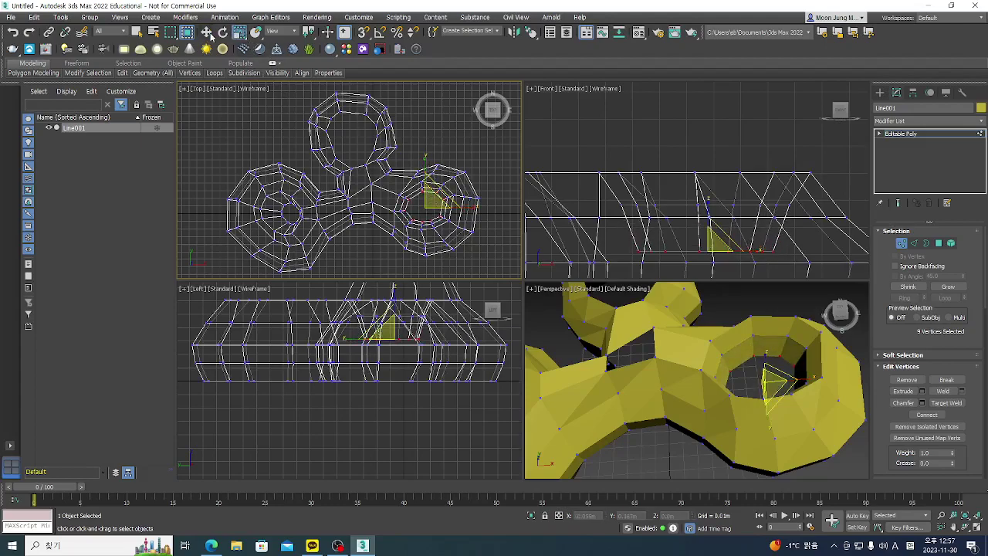
Step: Lower the right opening's bottom vertex ring to about 0.018 m and scale it slightly further inward
key(w)
middle_drag(760, 187, 746, 131)
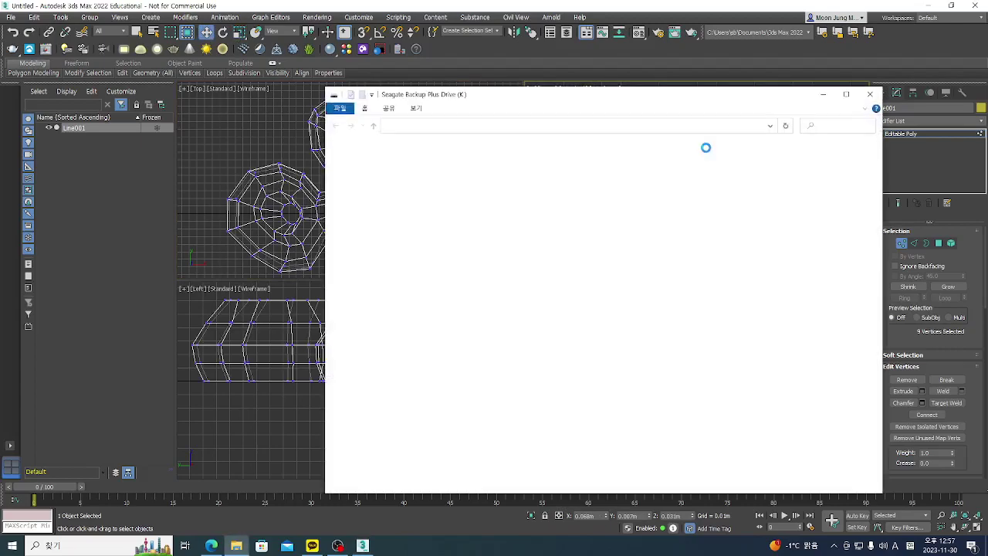
click(870, 94)
drag(711, 143, 711, 192)
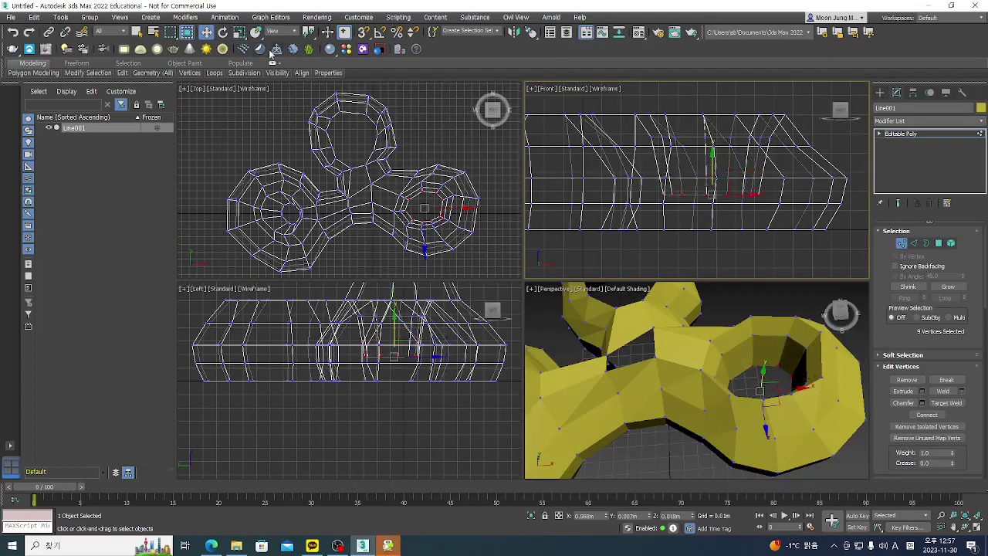
key(r)
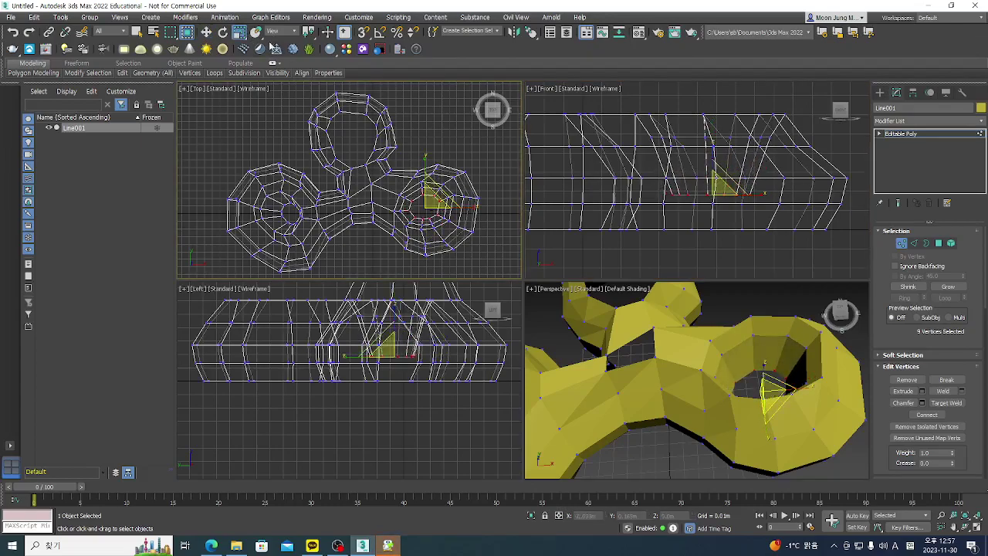
click(206, 31)
Step: Select the complete ring of 11 rim edges around the rear lobe's opening, leaving out the bridge's side edges
scroll(746, 239, down, 5)
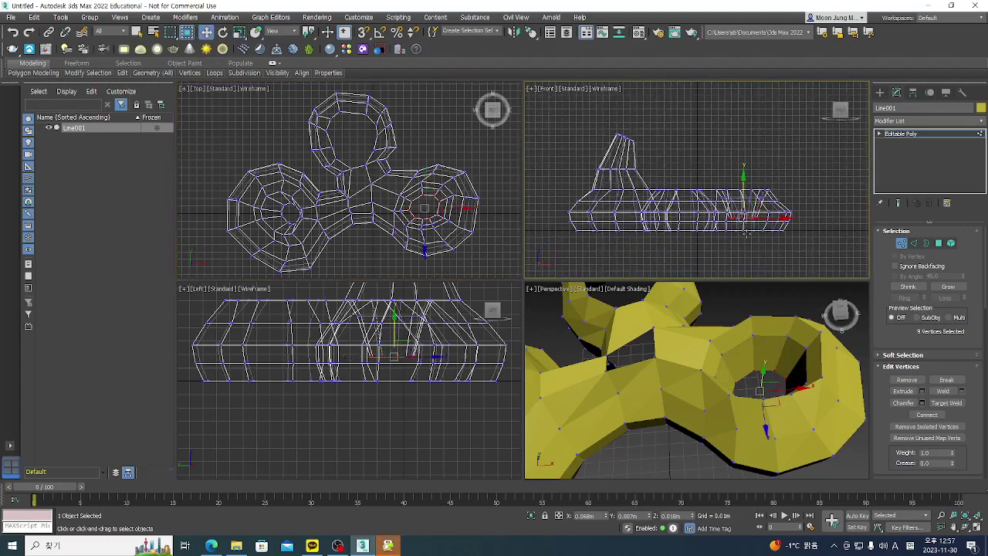
alt+middle_drag(767, 329, 763, 358)
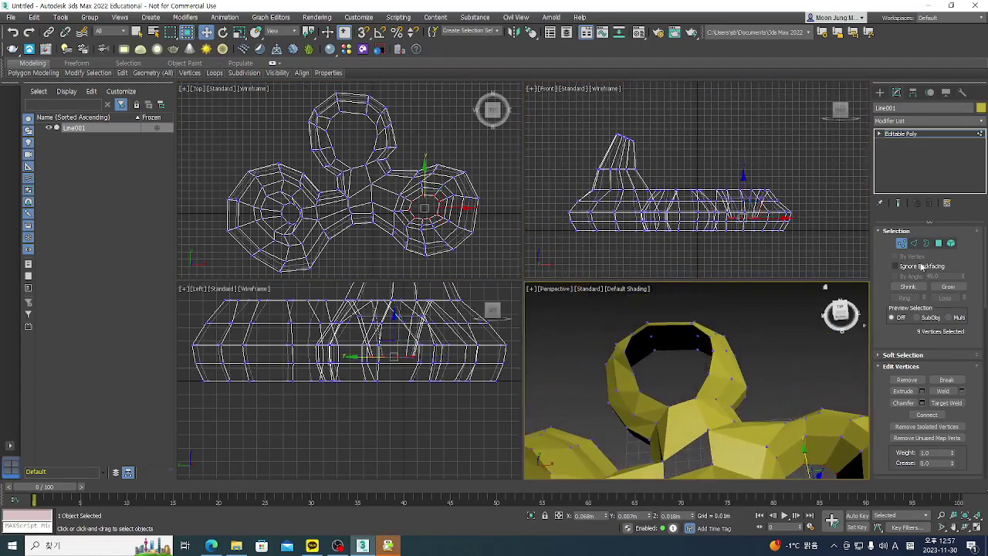
click(915, 243)
click(682, 401)
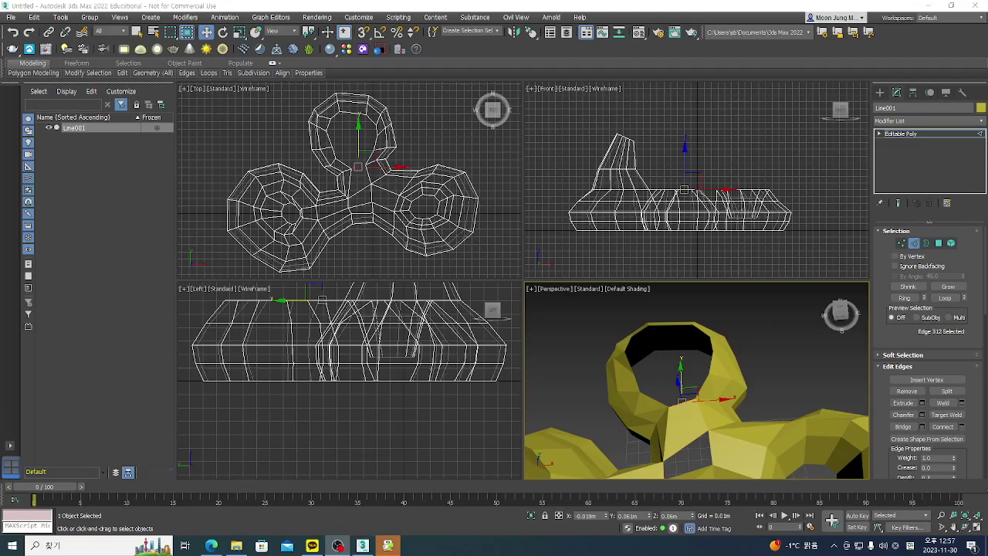
click(947, 298)
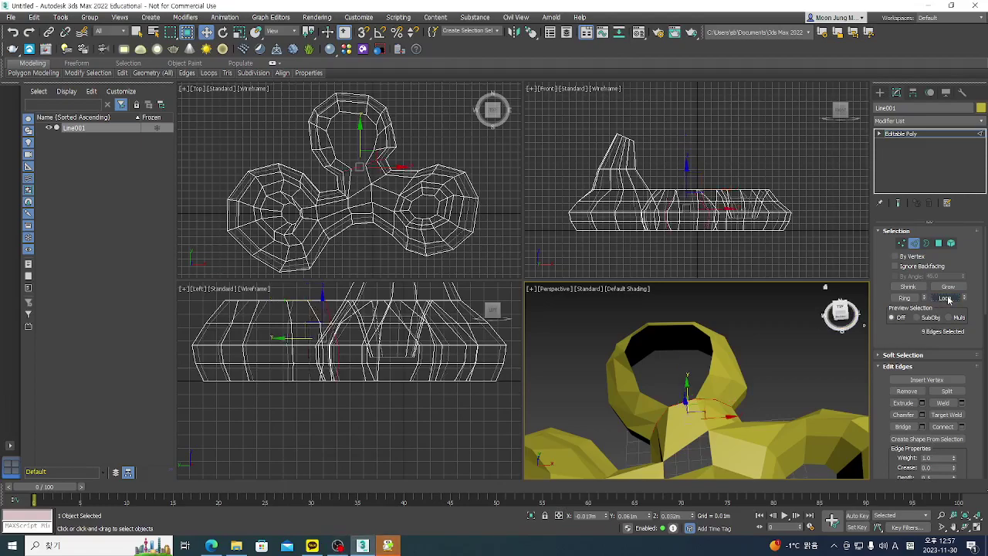
click(711, 363)
click(947, 298)
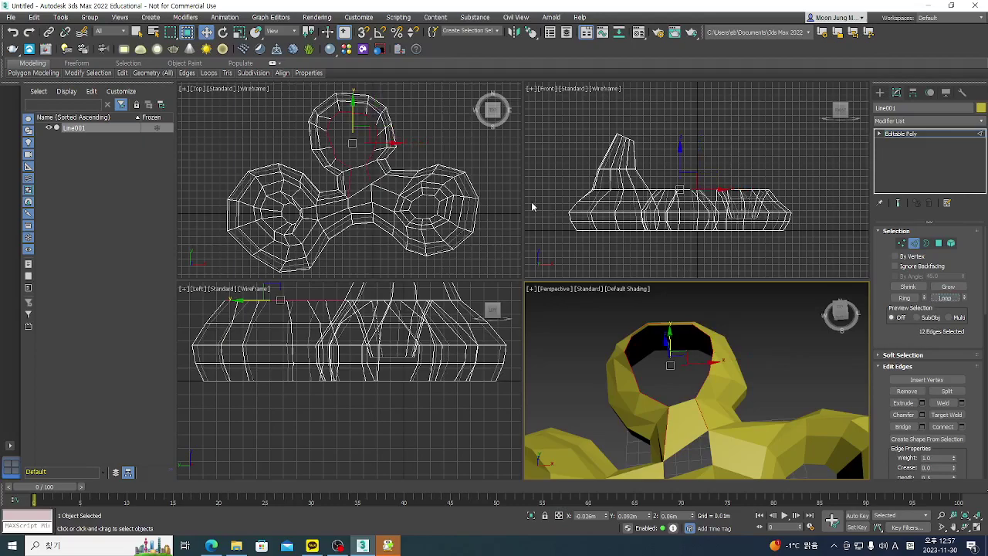
right_click(319, 190)
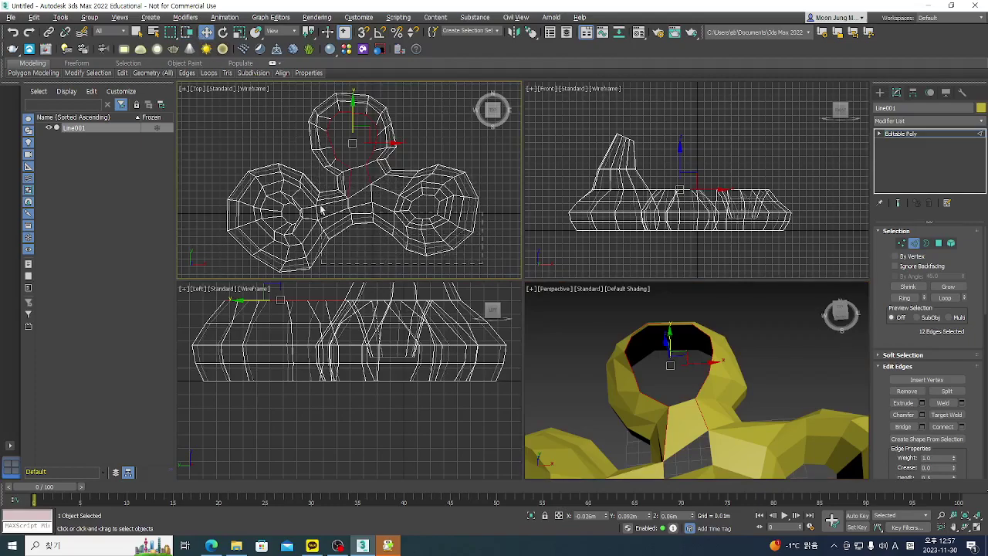
key(ctrl+z)
scroll(687, 394, up, 2)
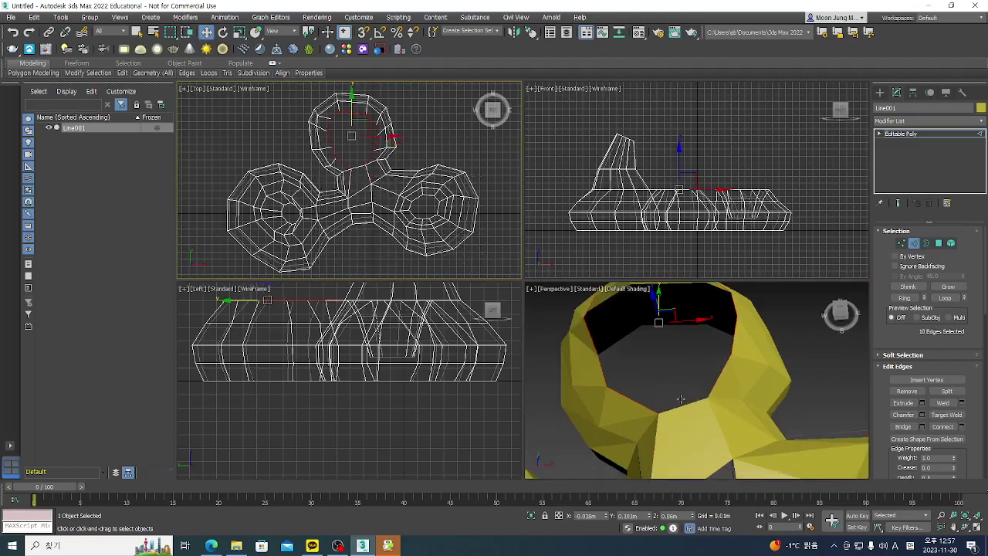
ctrl+click(680, 406)
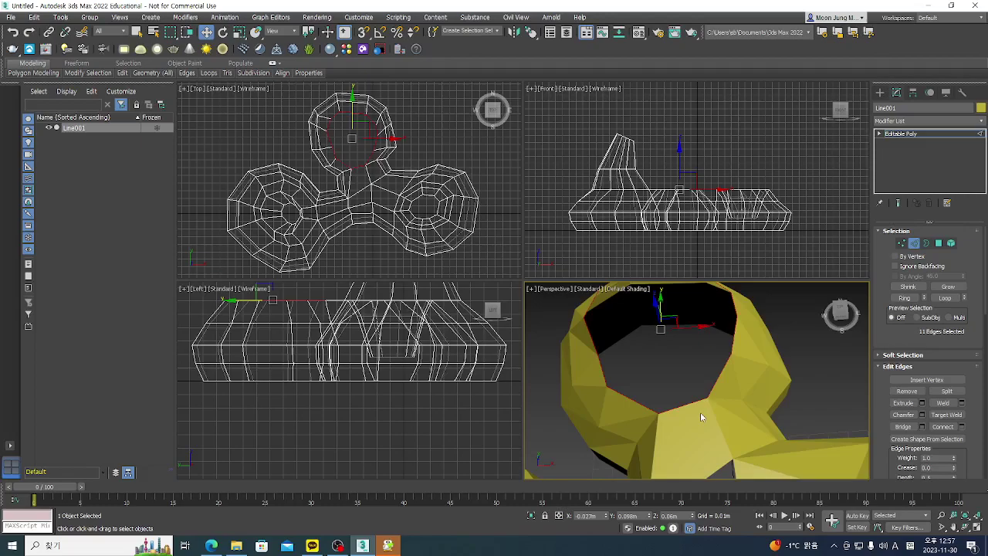
Step: Extend the rear opening's rim edges up to about 0.092 m and scale the new top ring of vertices inward
middle_drag(722, 220, 738, 238)
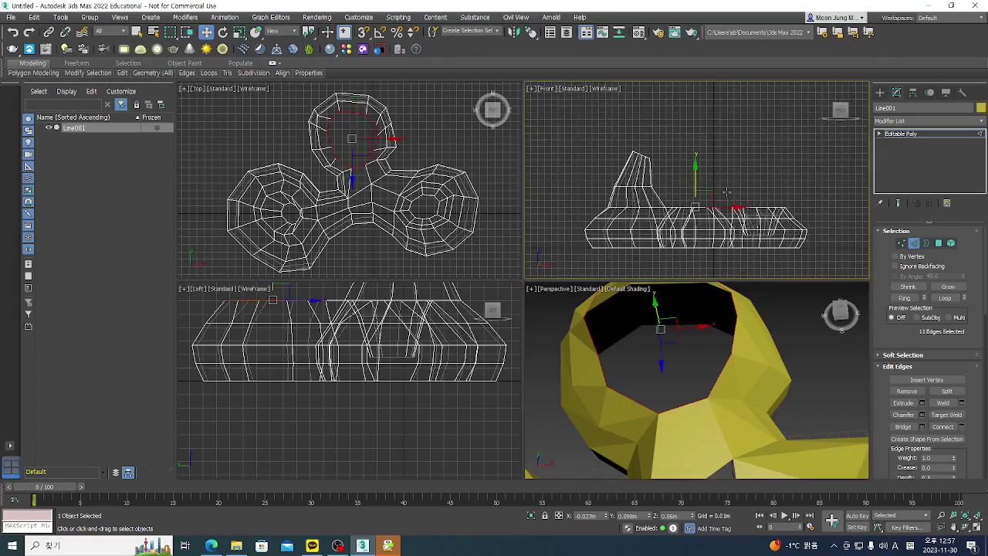
drag(695, 176, 696, 155)
click(902, 243)
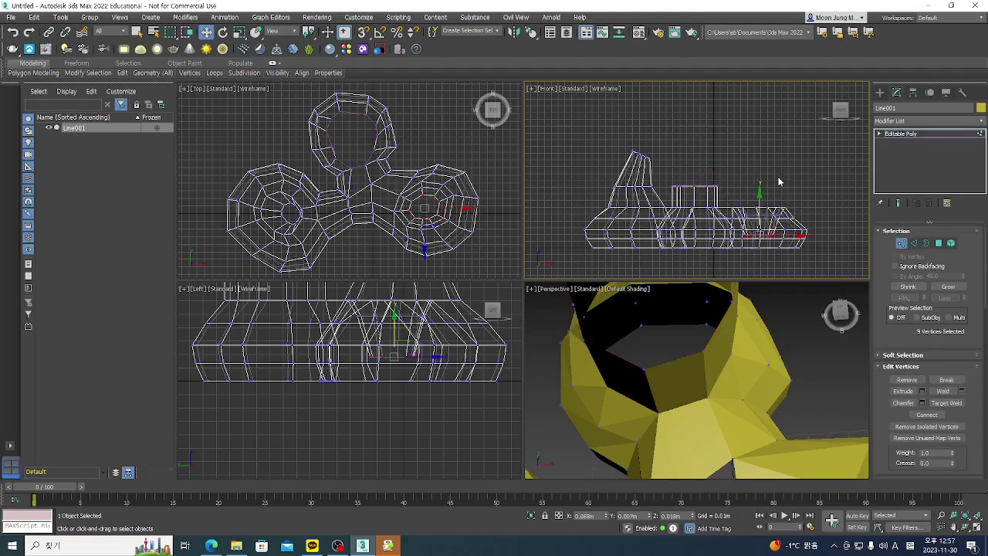
right_click(423, 150)
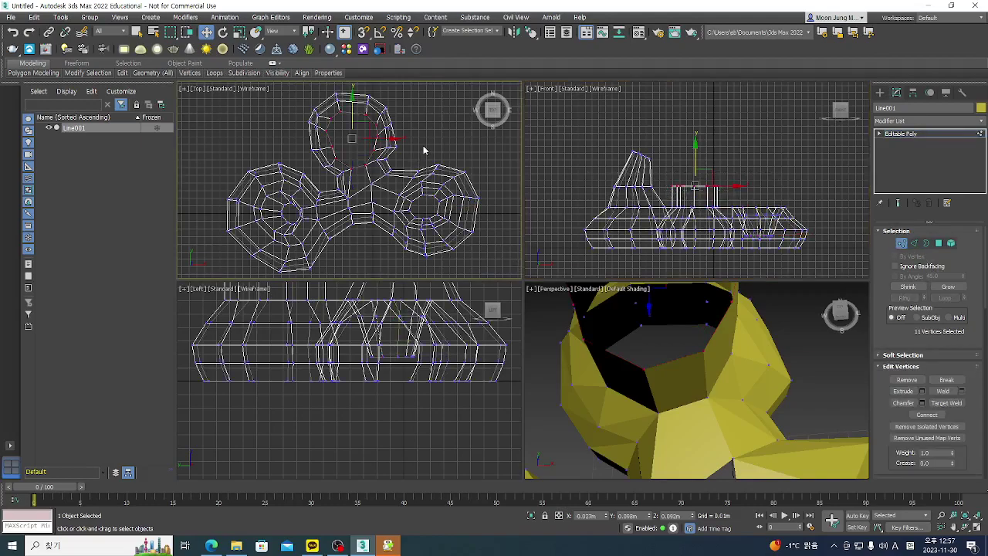
click(239, 32)
drag(357, 126, 357, 152)
Step: Lower the rear opening's top ring of vertices to a height of about 0.07 m
click(206, 31)
right_click(709, 169)
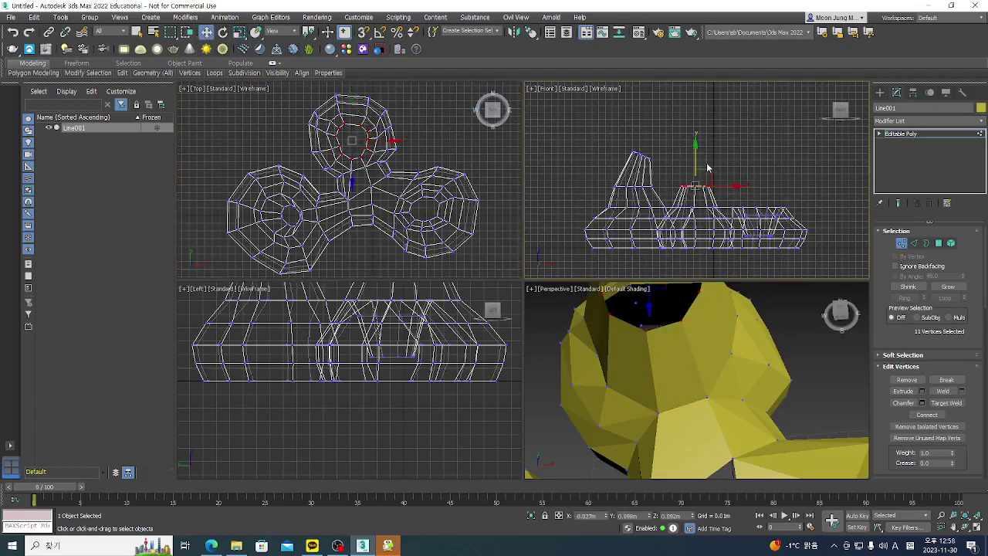
drag(696, 158, 696, 171)
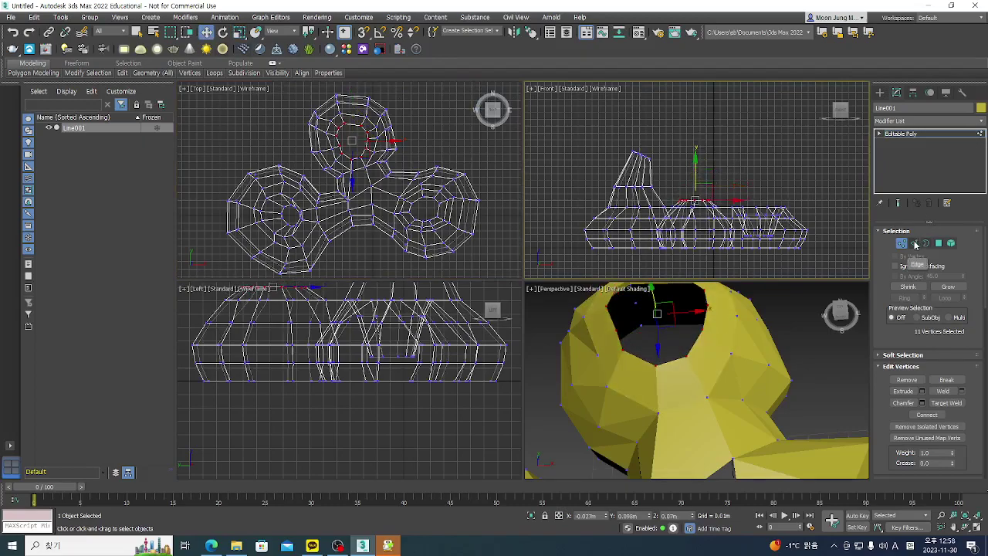
Step: Extend the rear opening's rim edges slightly downward as a short inner ring
click(915, 244)
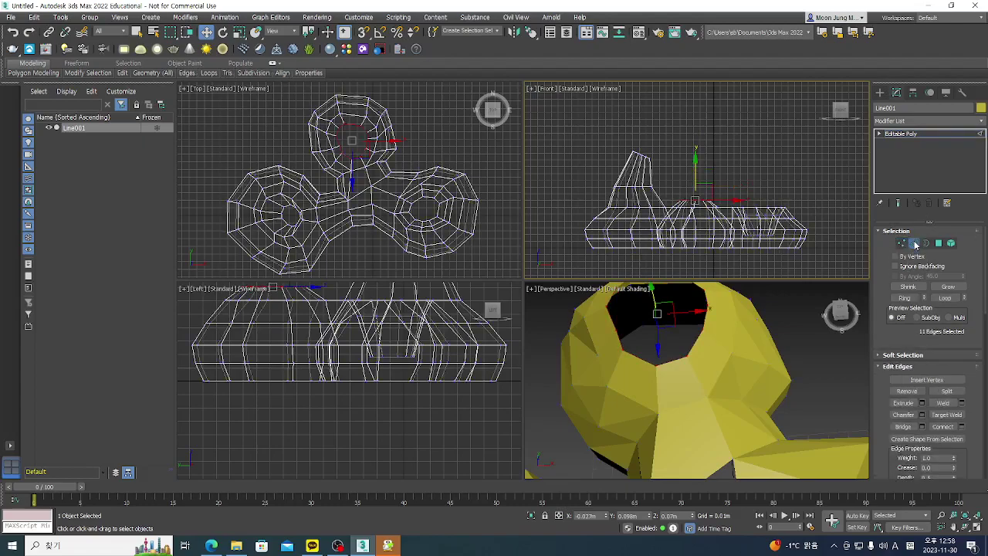
middle_drag(718, 186, 725, 185)
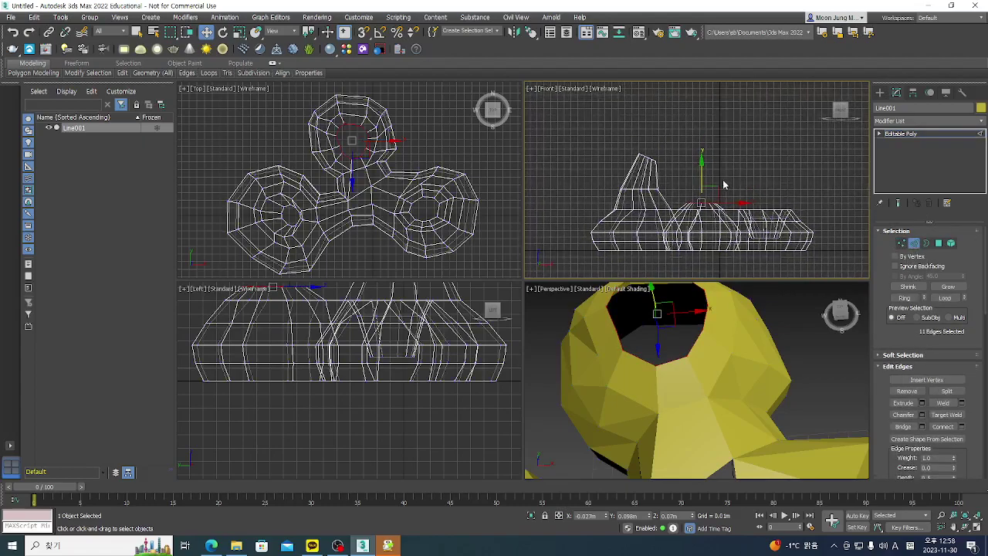
drag(702, 177, 708, 180)
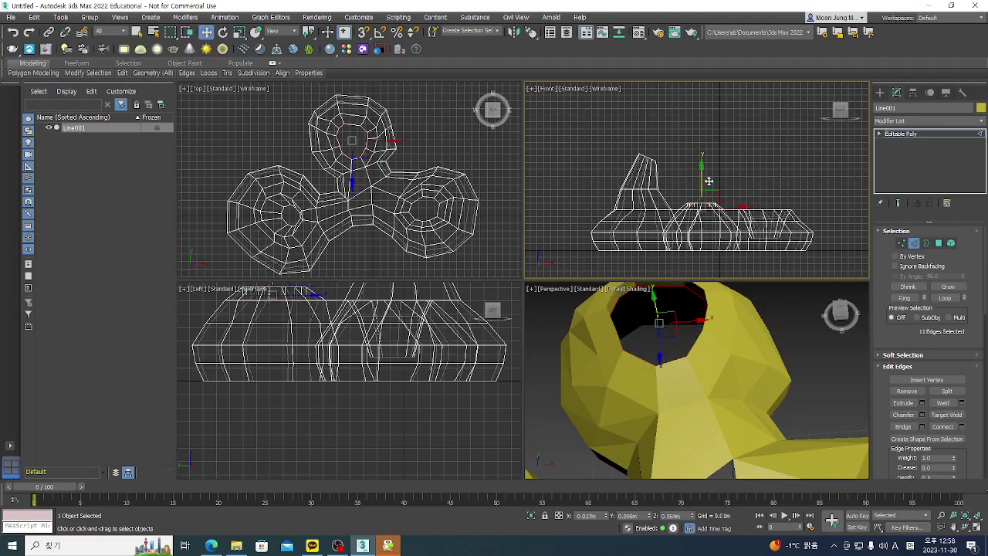
Step: Scale the rear opening's lower inner ring of vertices inward in X and Y to narrow the hole
click(901, 243)
scroll(825, 206, up, 6)
drag(839, 200, 684, 209)
right_click(323, 112)
click(239, 32)
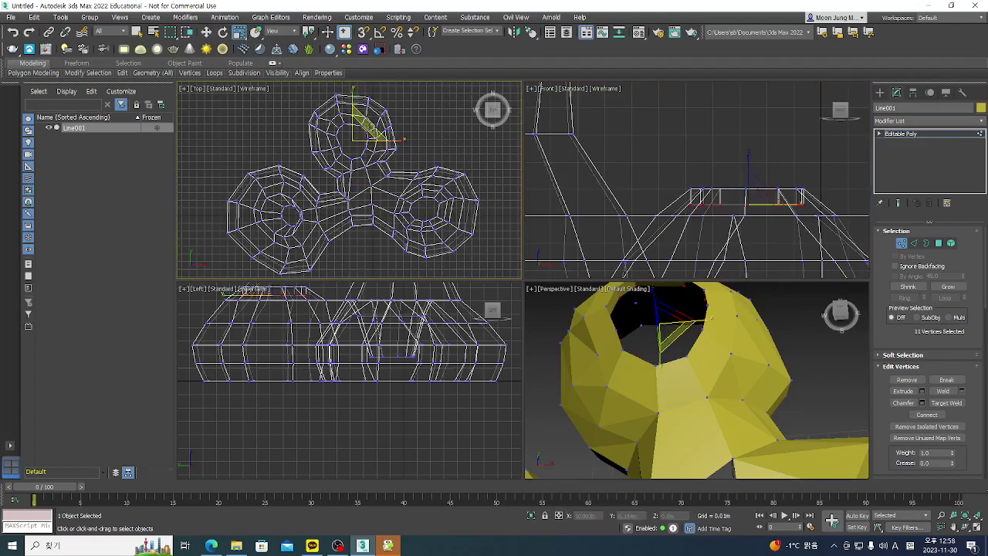
drag(369, 128, 359, 178)
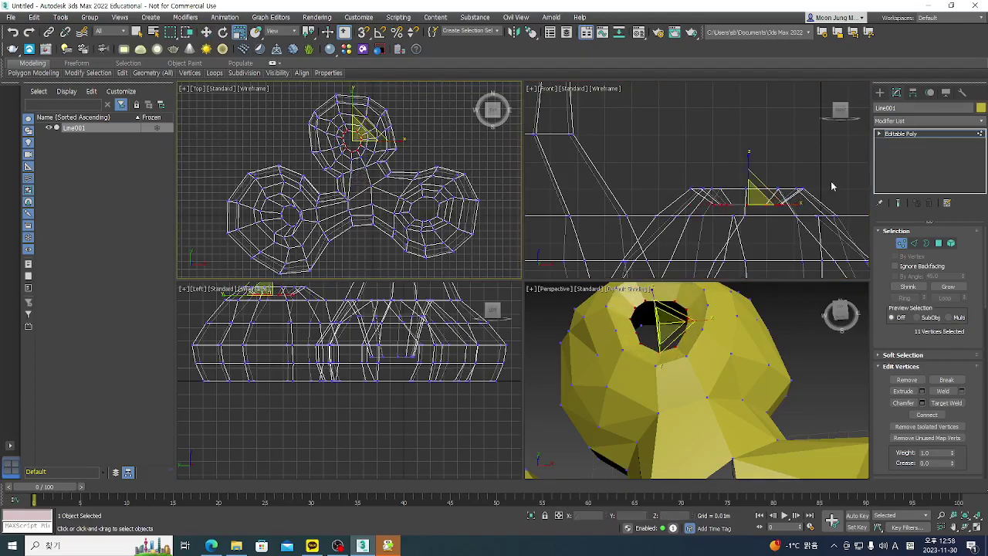
Step: Leave vertex editing and inspect the deselected model in an enlarged perspective view, including the side between the rear and tower lobes
scroll(657, 398, down, 6)
middle_drag(708, 384, 719, 352)
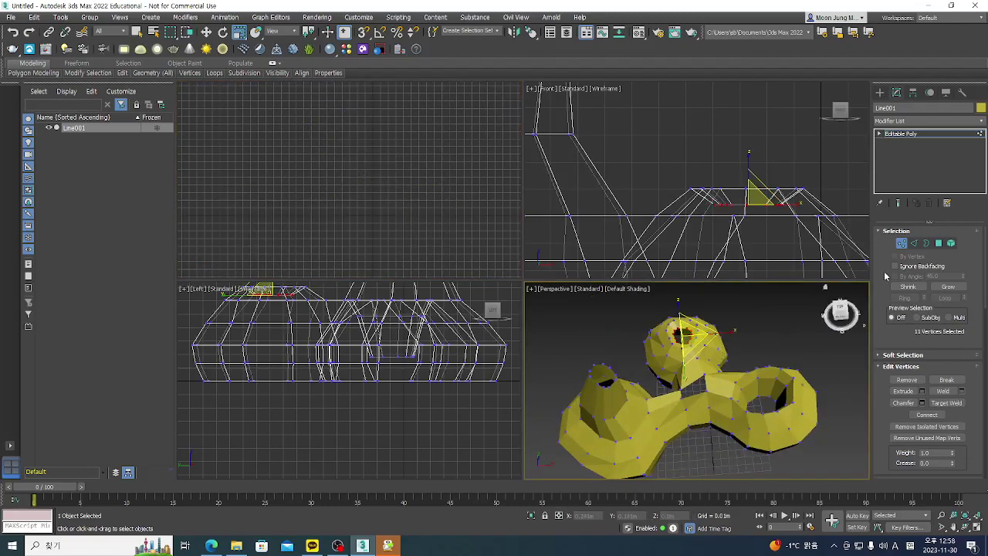
click(903, 244)
click(784, 335)
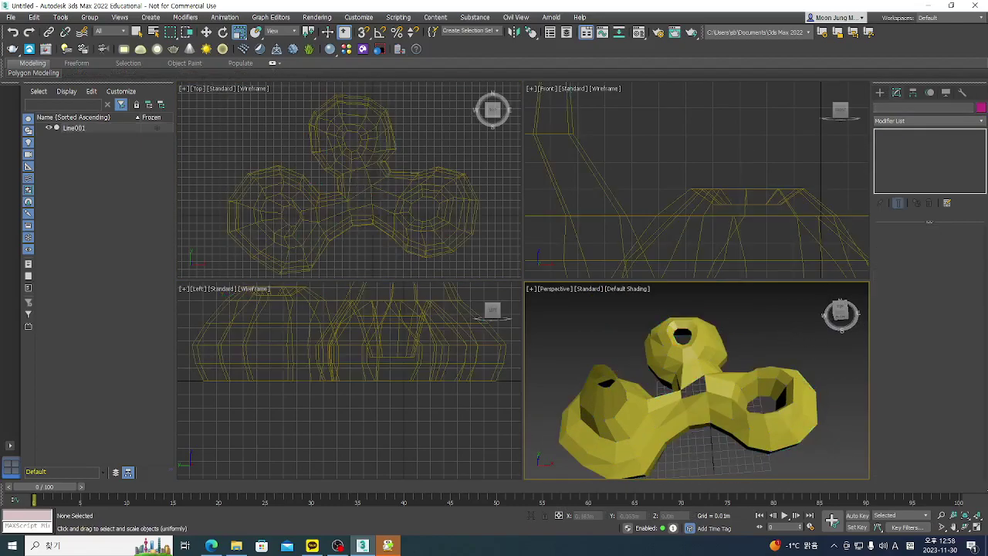
click(976, 528)
click(965, 528)
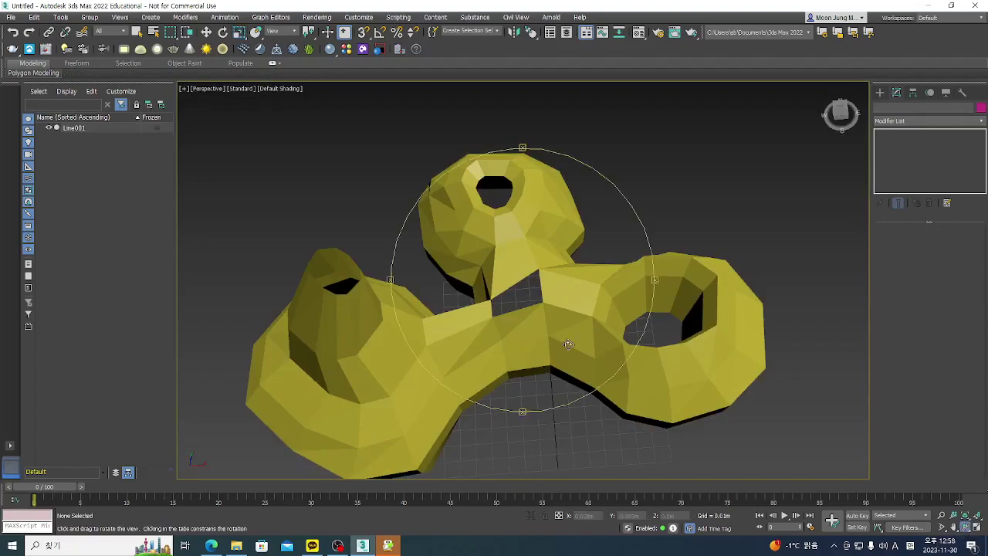
drag(559, 323, 673, 351)
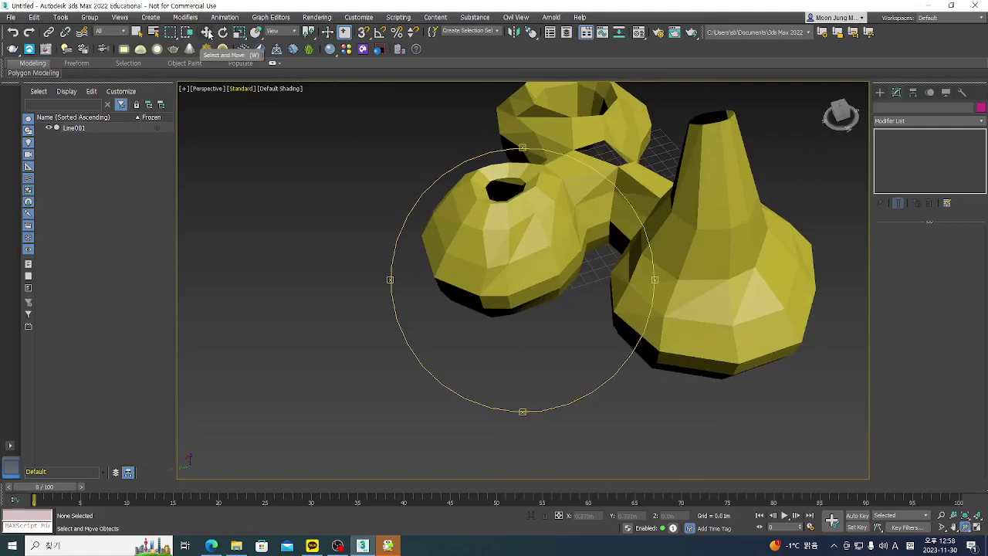
Step: Shift the column of vertices in the junction wall between the rear lobe and the tower lobe to reshape the corner
click(207, 34)
click(654, 229)
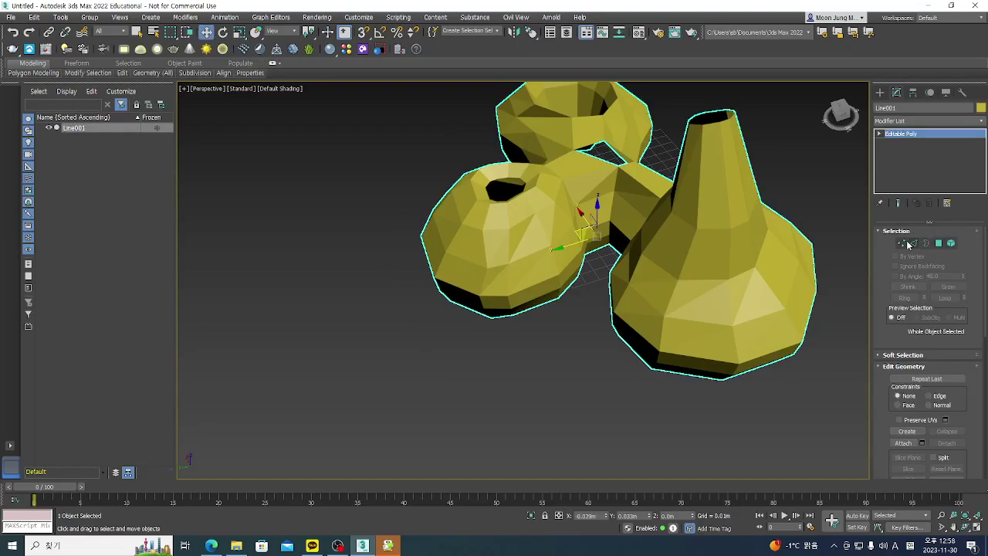
click(903, 243)
click(599, 171)
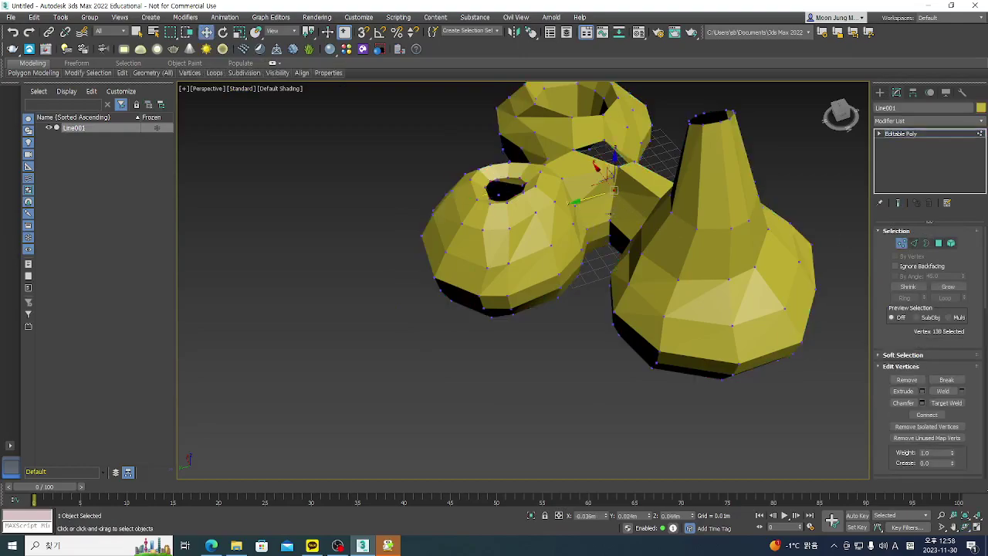
drag(599, 174, 602, 219)
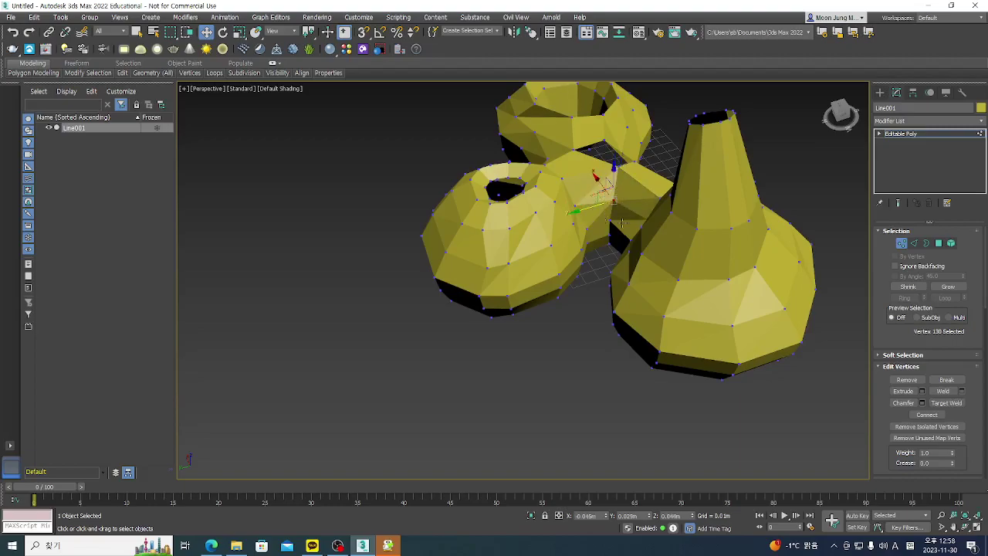
click(608, 220)
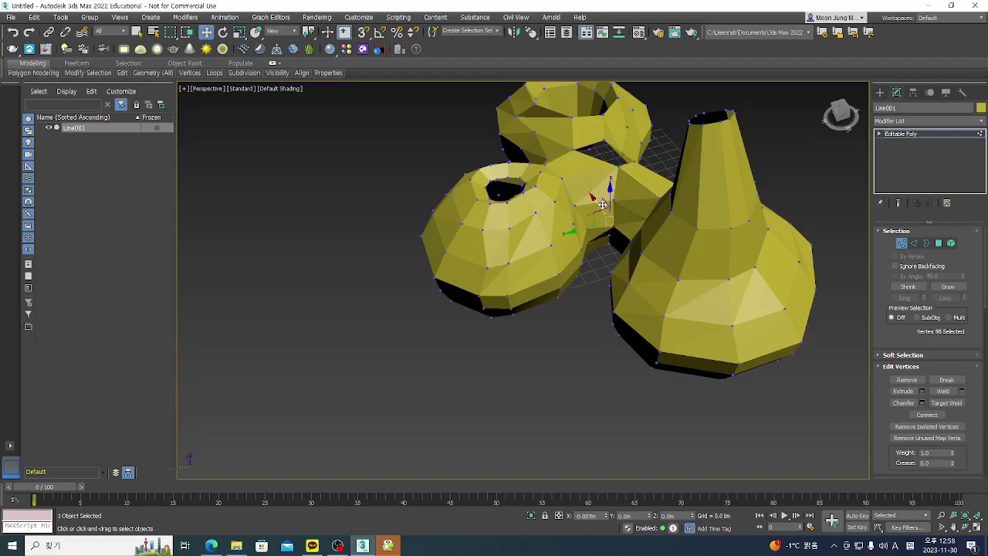
drag(602, 205, 610, 232)
click(601, 220)
drag(600, 221, 615, 259)
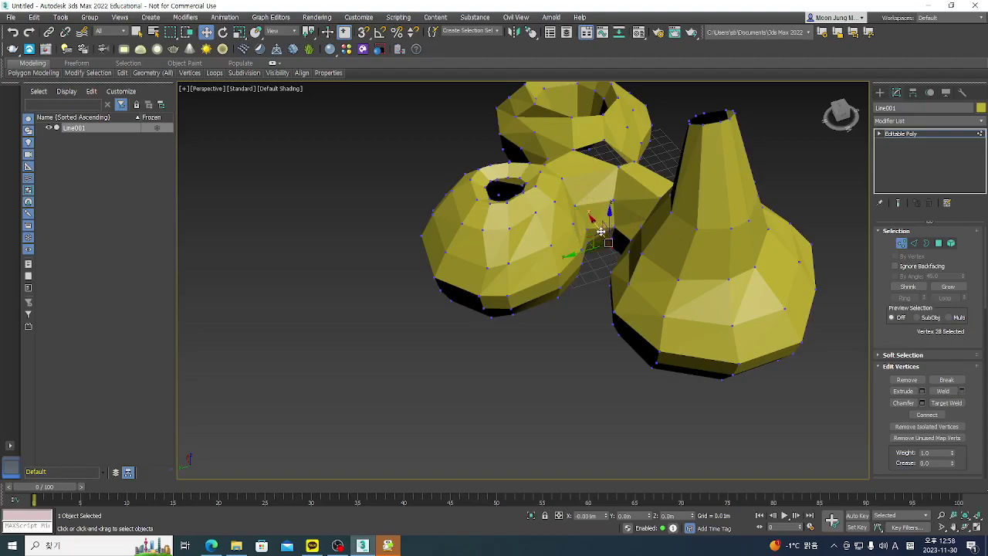
click(604, 235)
Step: Extend the four edges around the model's central gap down to a height of about 0.049 m as an inner ring
middle_drag(738, 260, 721, 359)
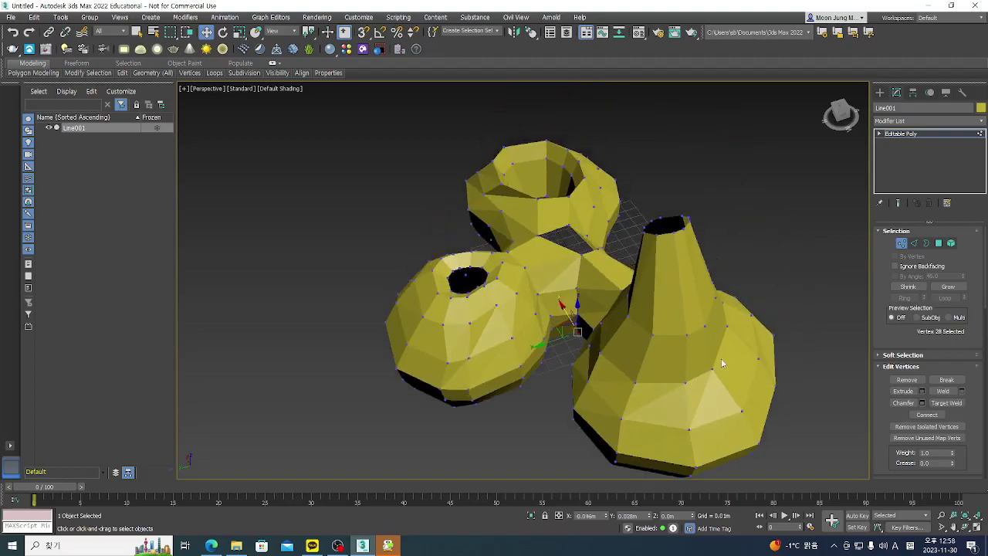
click(976, 527)
drag(623, 306, 804, 344)
drag(632, 327, 662, 326)
click(914, 244)
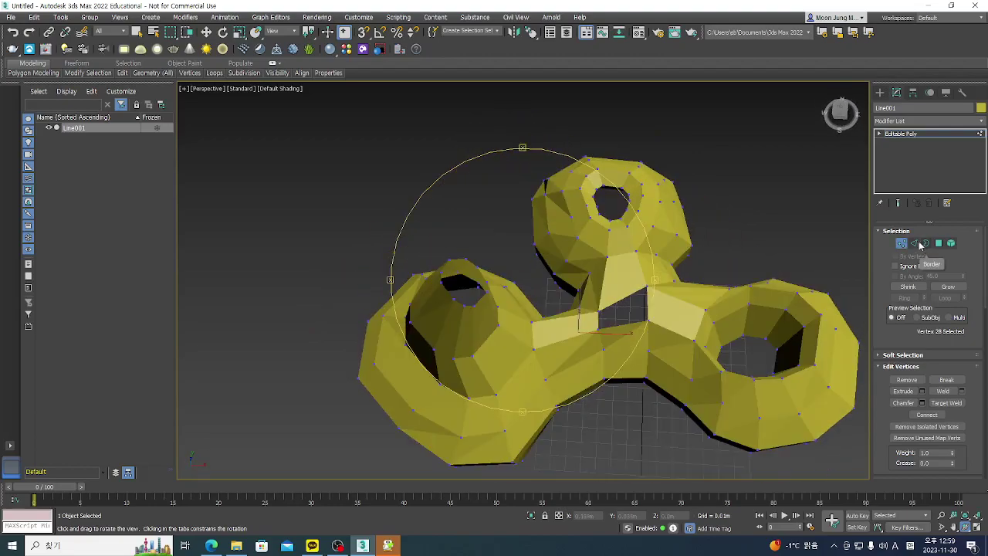
key(w)
click(620, 301)
ctrl+click(600, 318)
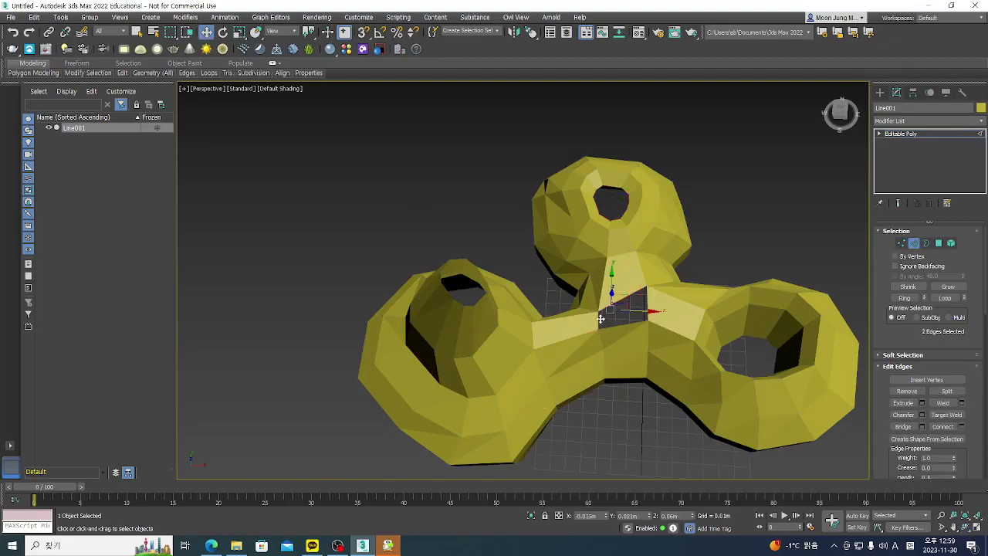
ctrl+click(646, 301)
ctrl+click(649, 301)
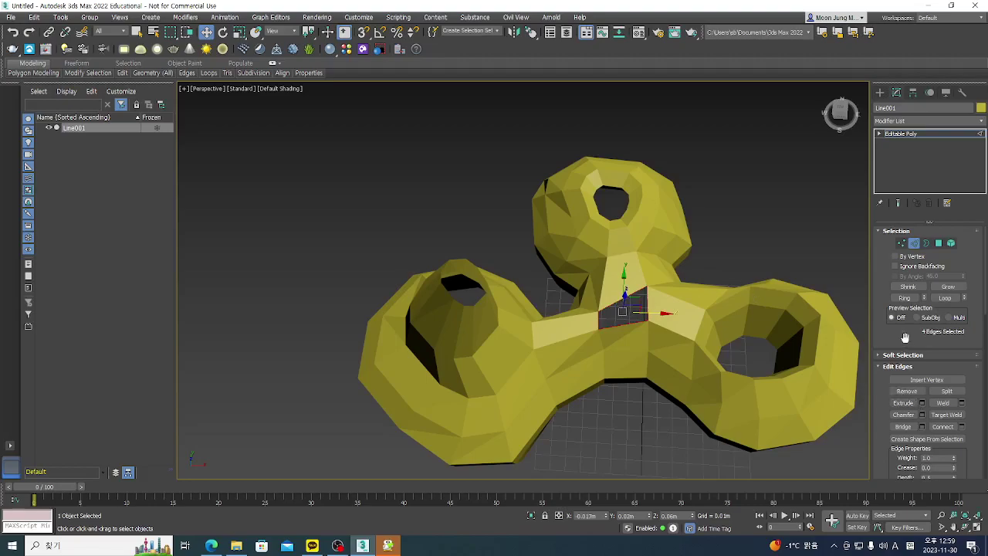
click(975, 528)
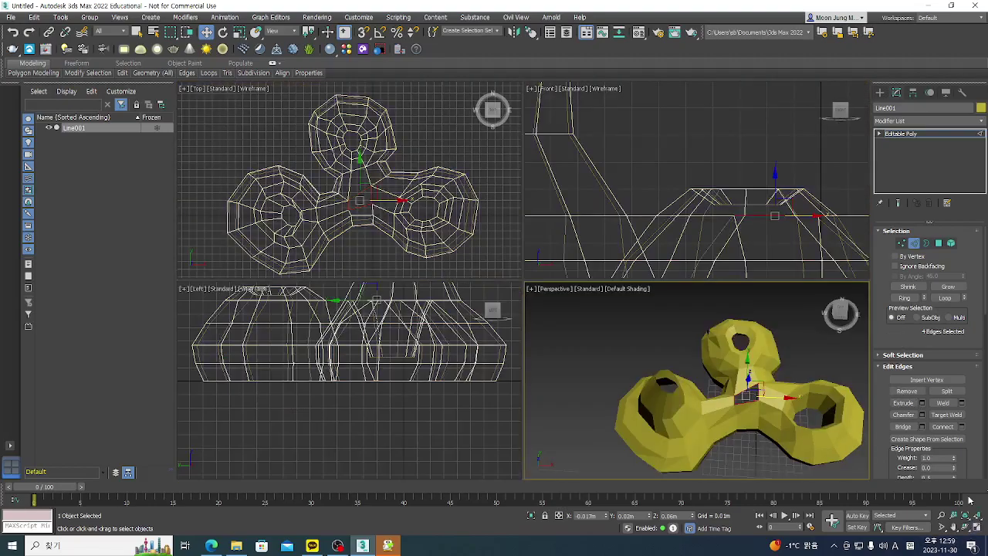
scroll(766, 211, down, 3)
middle_drag(765, 211, 701, 179)
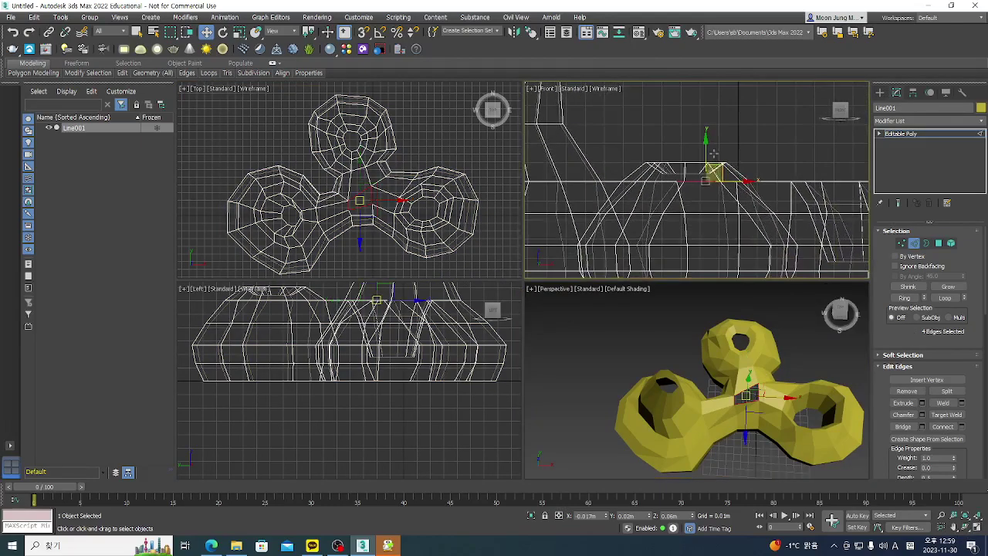
drag(706, 146, 707, 210)
Step: Scale the central gap's new lower ring of four vertices inward and reposition individual vertices to form a small quadrilateral opening
click(902, 243)
right_click(448, 122)
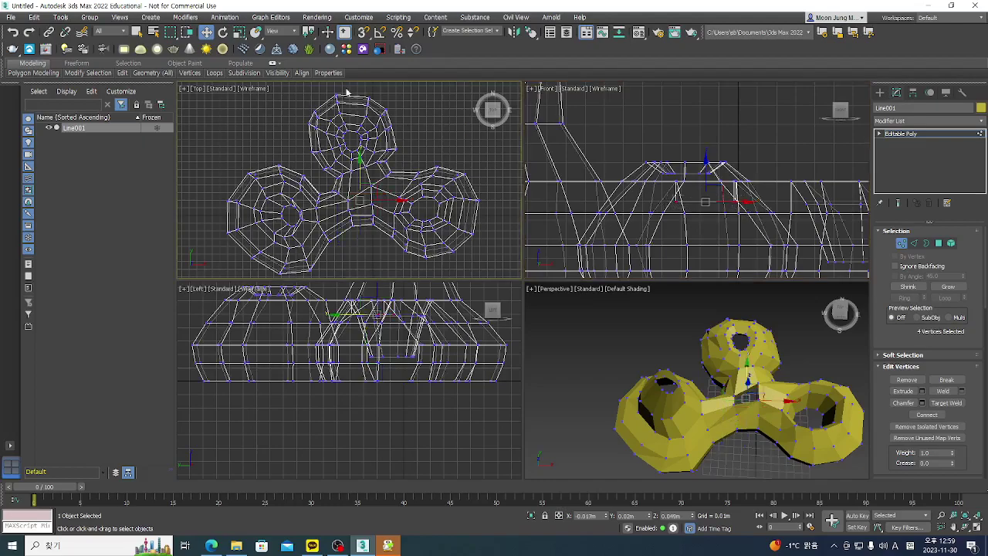
click(240, 31)
drag(368, 187, 363, 208)
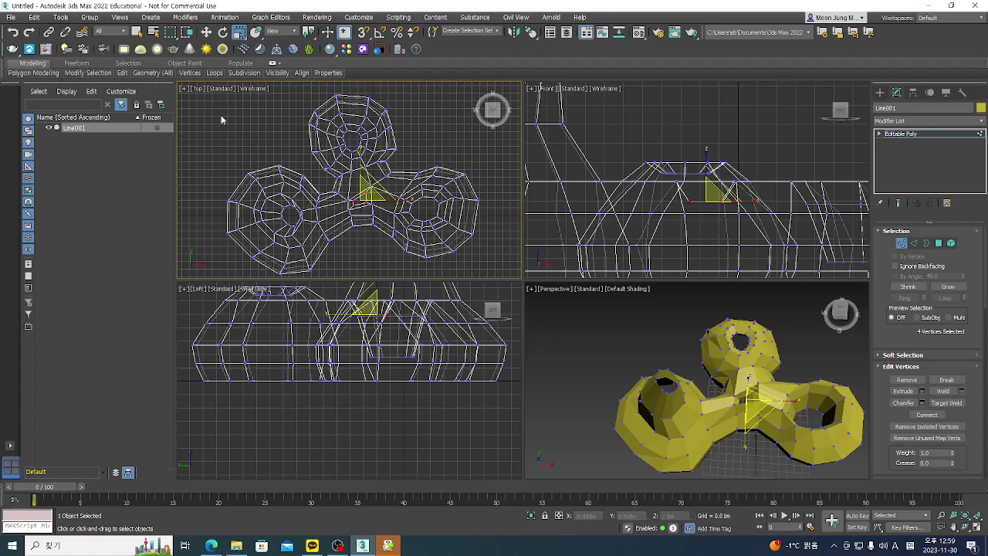
click(206, 31)
scroll(344, 204, up, 8)
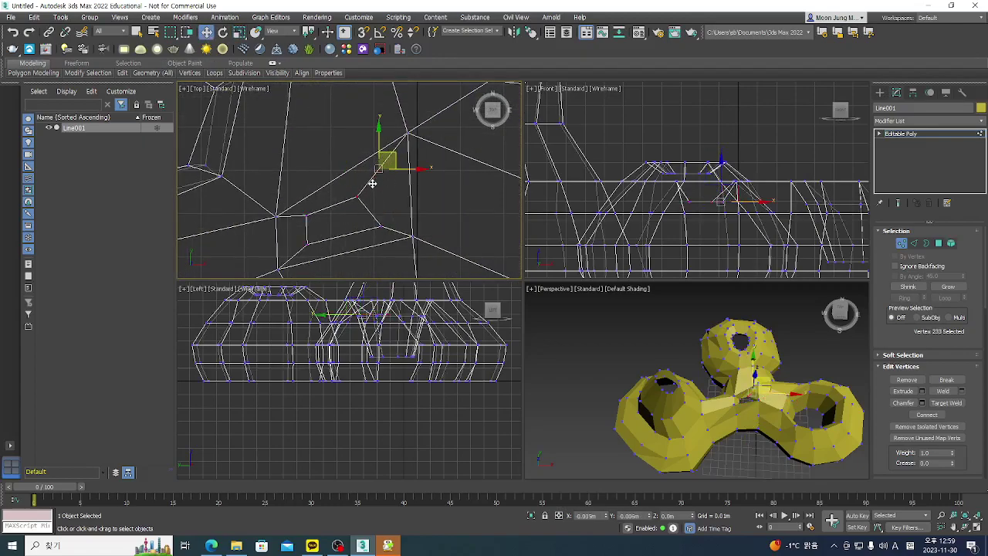
click(355, 196)
drag(307, 246, 325, 212)
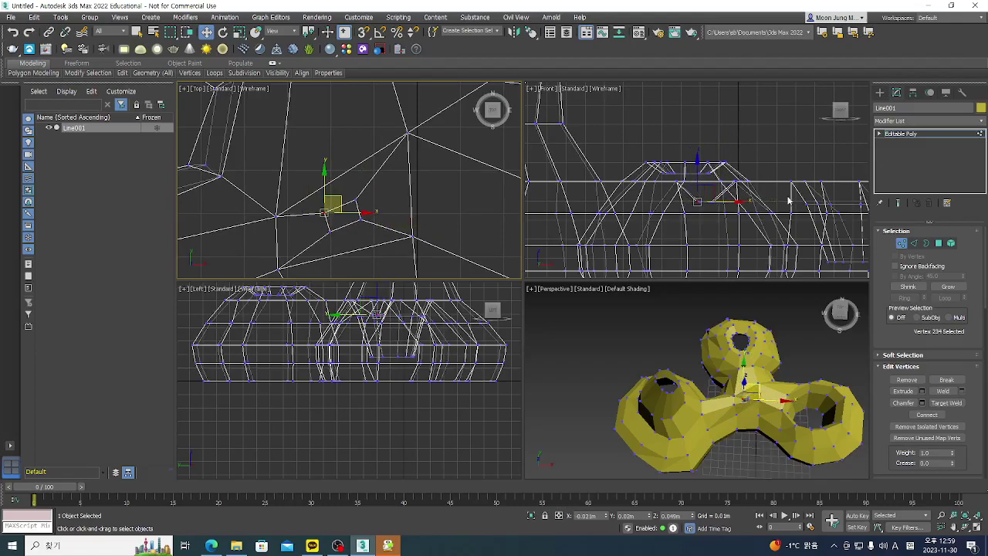
Step: Extend the four edges of the small central opening farther down as a narrow shaft
click(914, 243)
scroll(739, 199, up, 2)
shift+drag(673, 176, 669, 244)
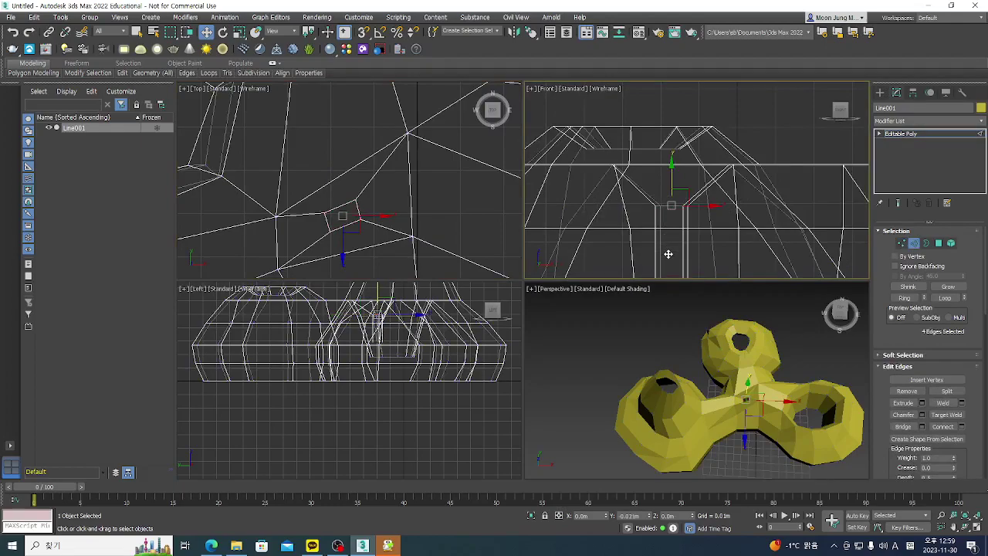
scroll(661, 193, down, 3)
Step: Scale the shaft's bottom ring of four vertices inward and lower it to a height of about 0.018 m
click(902, 243)
scroll(663, 232, up, 4)
drag(647, 232, 715, 246)
middle_drag(348, 167, 344, 157)
click(240, 32)
drag(345, 189, 349, 208)
click(206, 32)
scroll(663, 234, down, 5)
middle_drag(681, 242, 683, 186)
drag(669, 154, 671, 171)
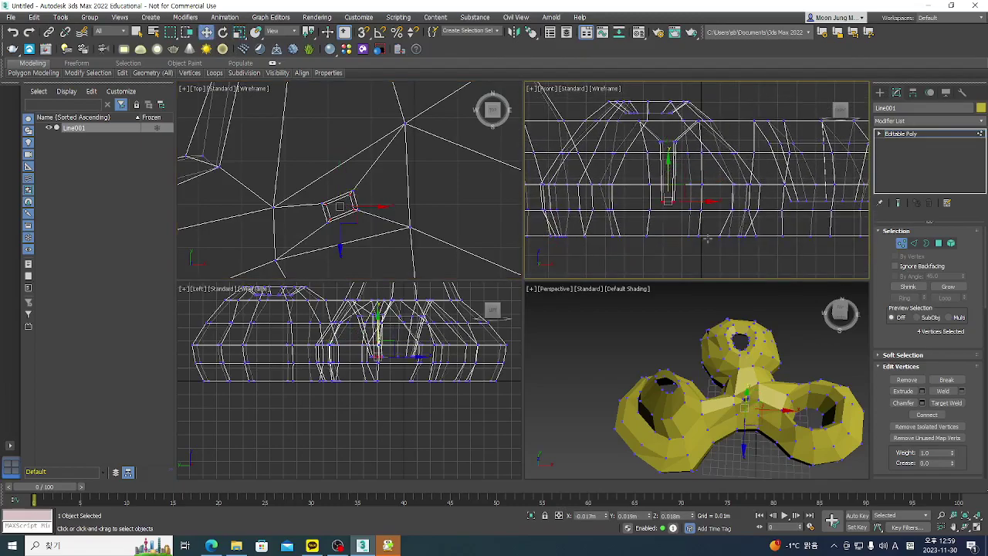
Step: Leave vertex editing and inspect the whole deselected model from the funnel lobe's side in an enlarged perspective view
scroll(698, 241, down, 5)
click(901, 243)
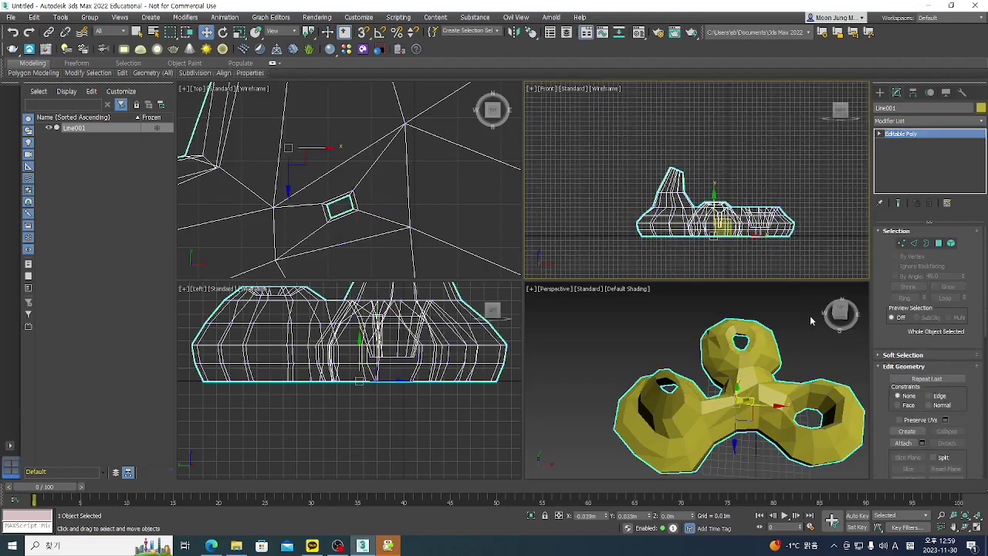
click(811, 323)
click(969, 527)
drag(625, 342, 736, 405)
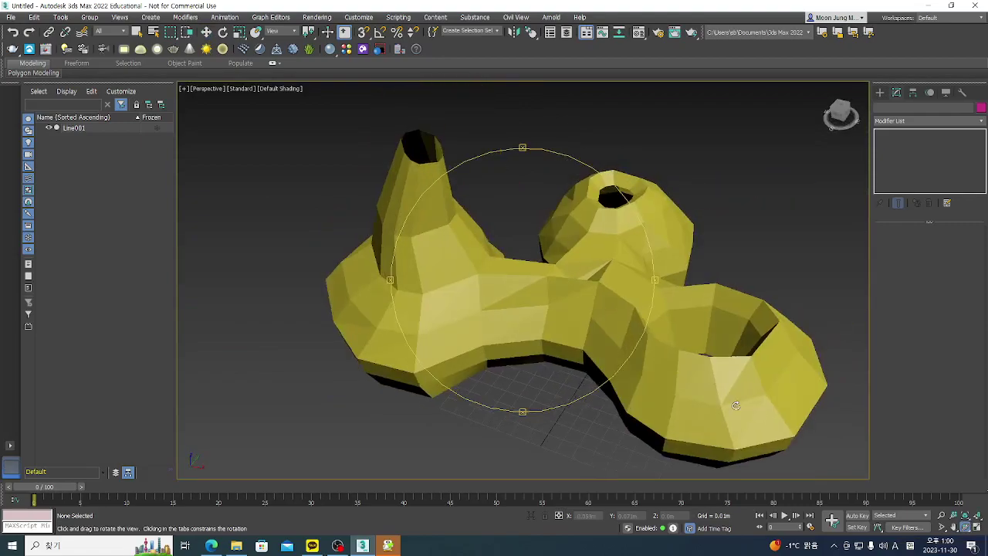
click(977, 527)
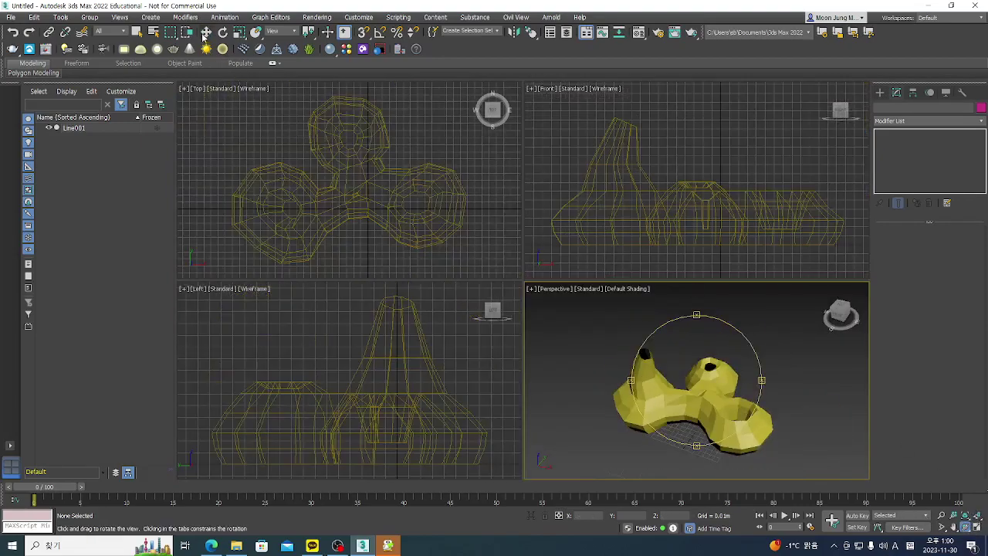
Step: Apply an FFD 2x2x2 modifier to the three-lobed model and enter its Control Points level
click(206, 32)
click(675, 200)
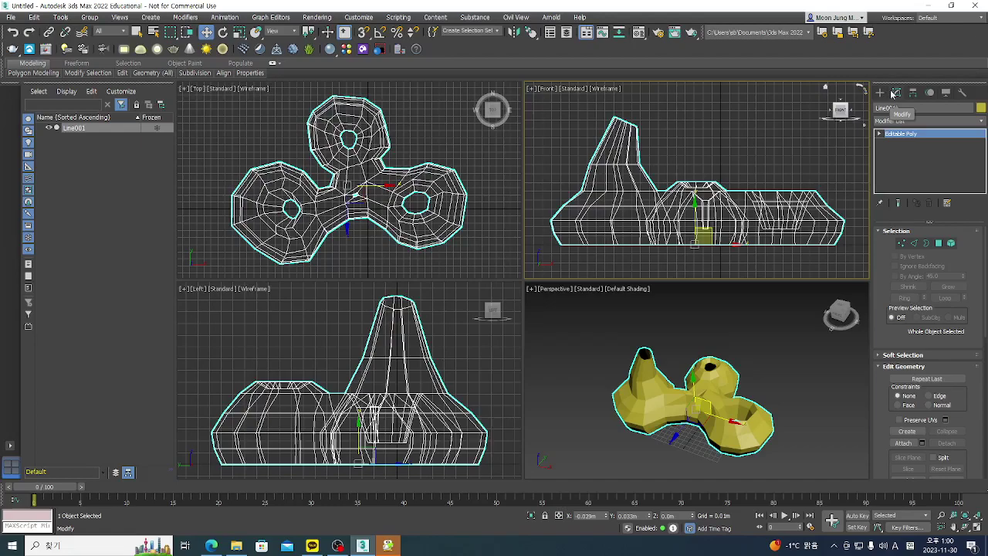
click(982, 121)
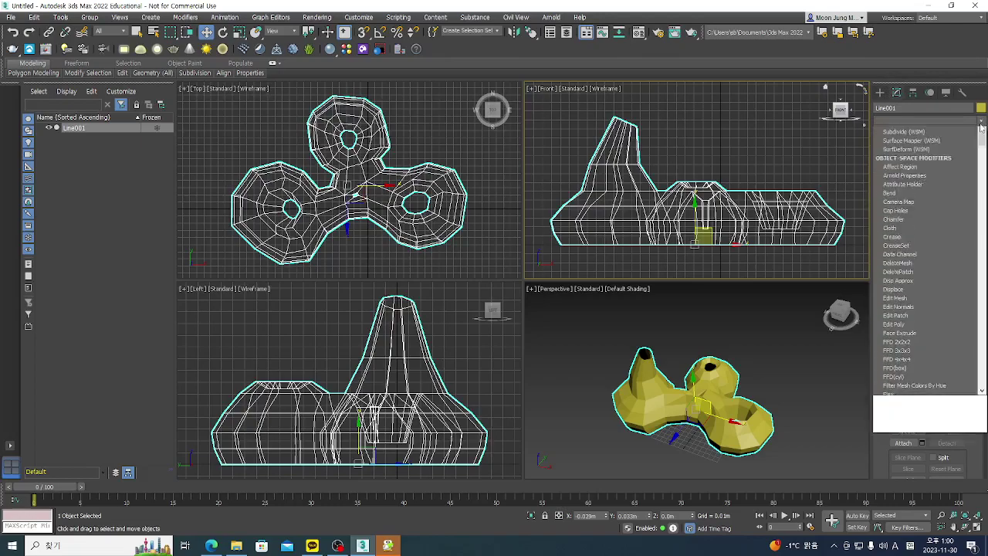
drag(984, 147, 984, 188)
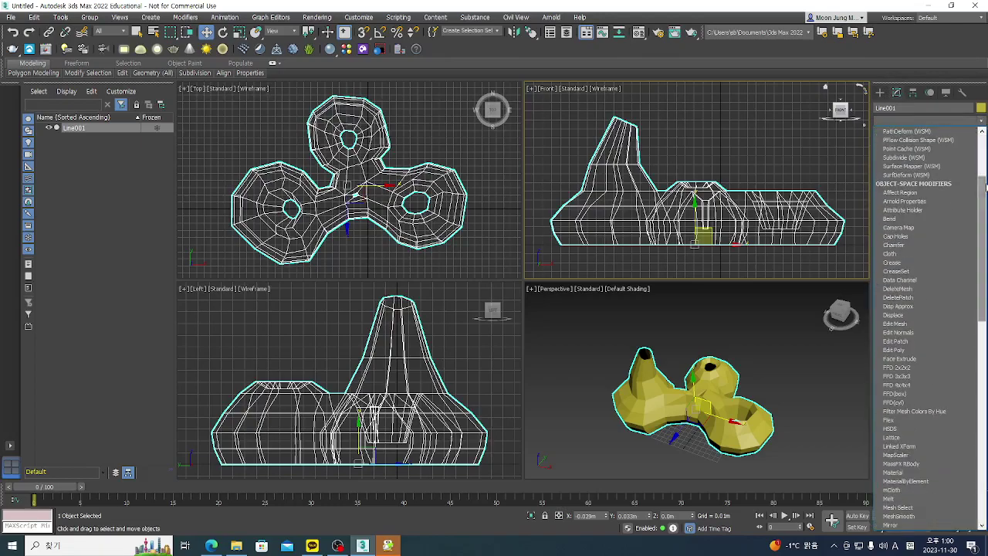
click(899, 367)
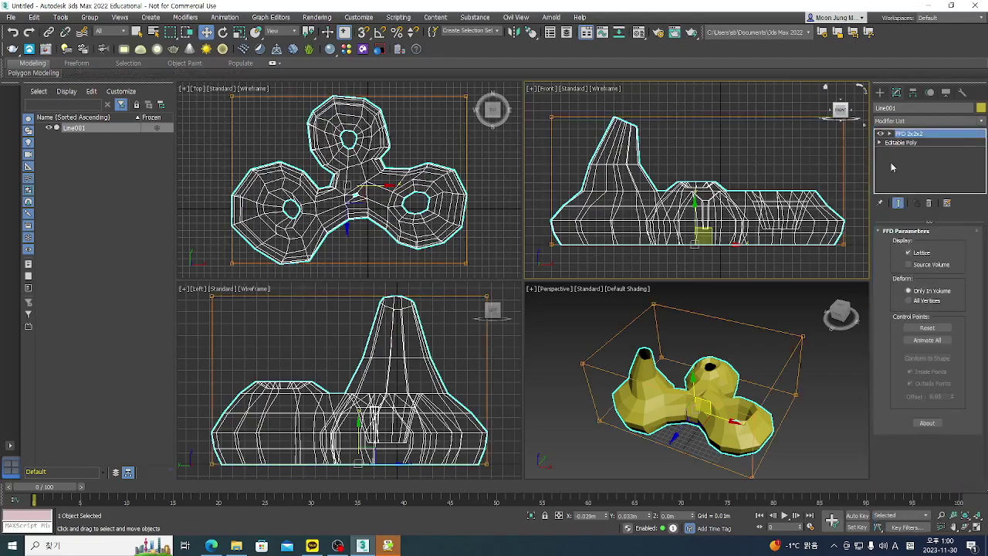
click(890, 135)
click(917, 142)
Step: Lower the lattice's upper rear-right control point by about 0.073 m and raise the upper front-left control point to stretch the tower
click(811, 332)
drag(810, 329, 790, 352)
drag(806, 307, 805, 340)
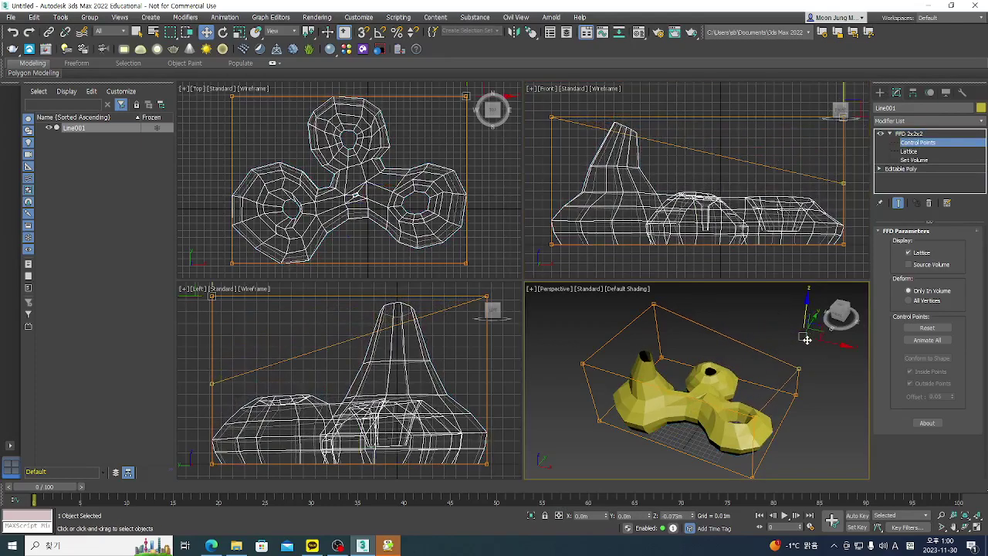
scroll(684, 345, down, 3)
click(622, 354)
drag(623, 347, 615, 300)
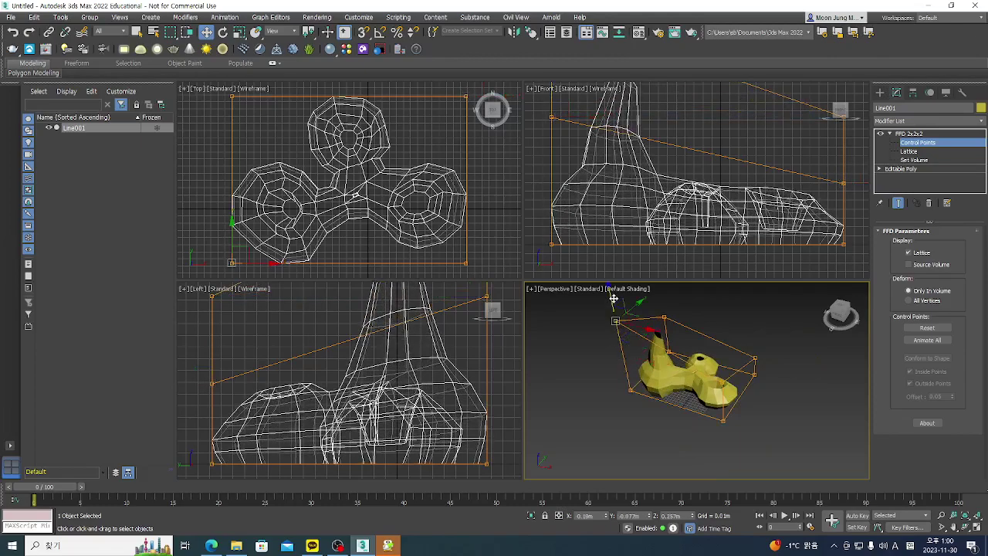
Step: Pull the lattice's two right-hand base control points outward, one toward the front and one toward the rear
click(722, 420)
drag(735, 405, 717, 422)
drag(771, 397, 785, 327)
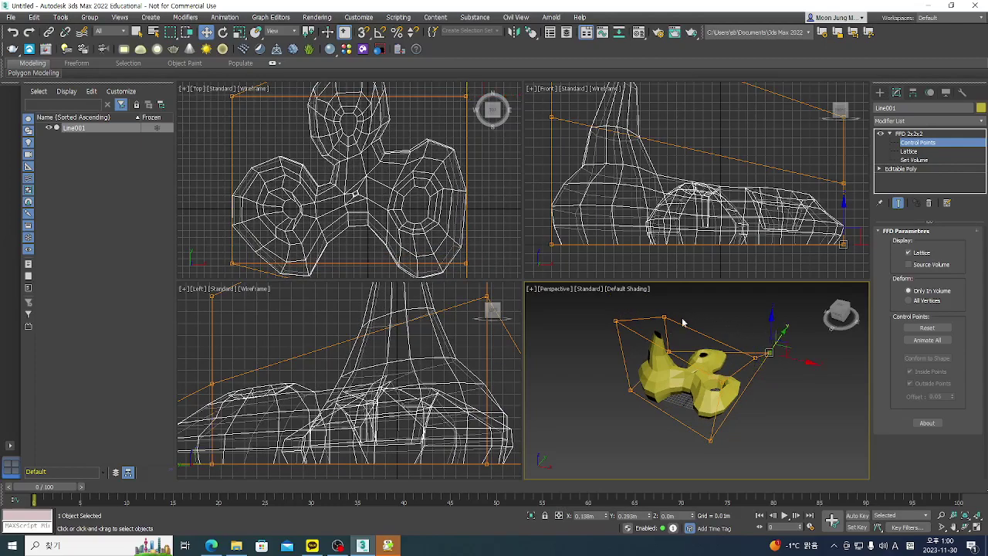
Step: Pull the lattice's two left-hand base control points outward to spread the footprint, and leave control point editing
click(665, 353)
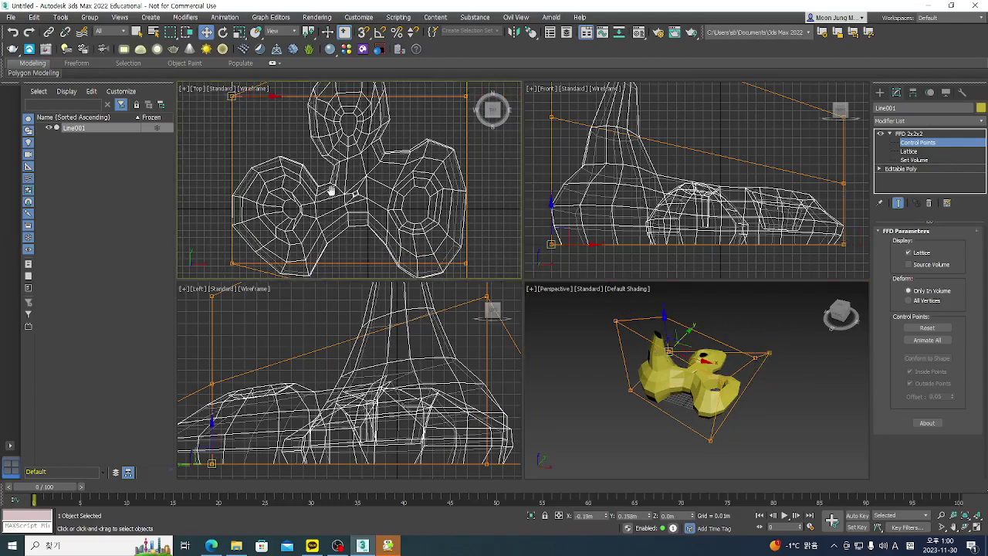
scroll(330, 193, down, 8)
drag(306, 147, 302, 145)
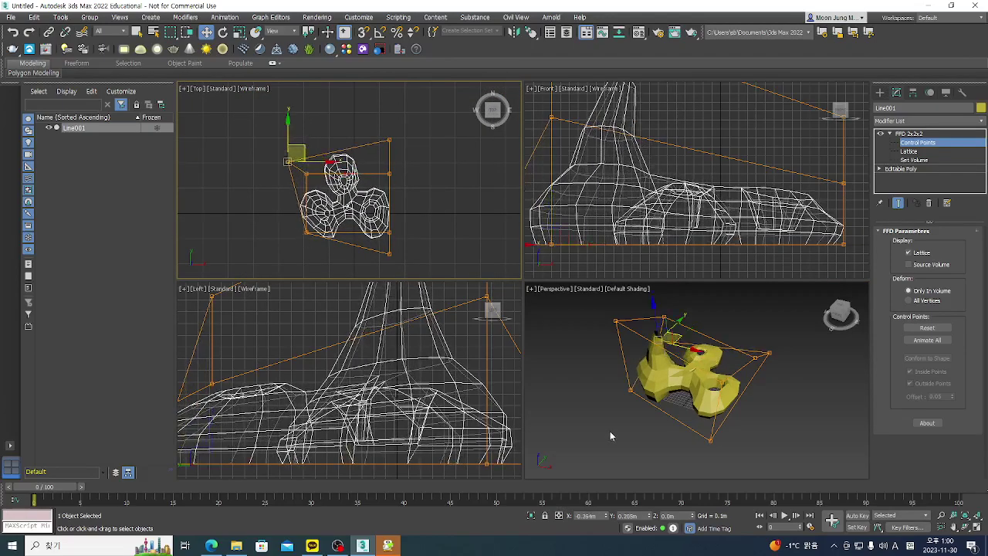
click(615, 399)
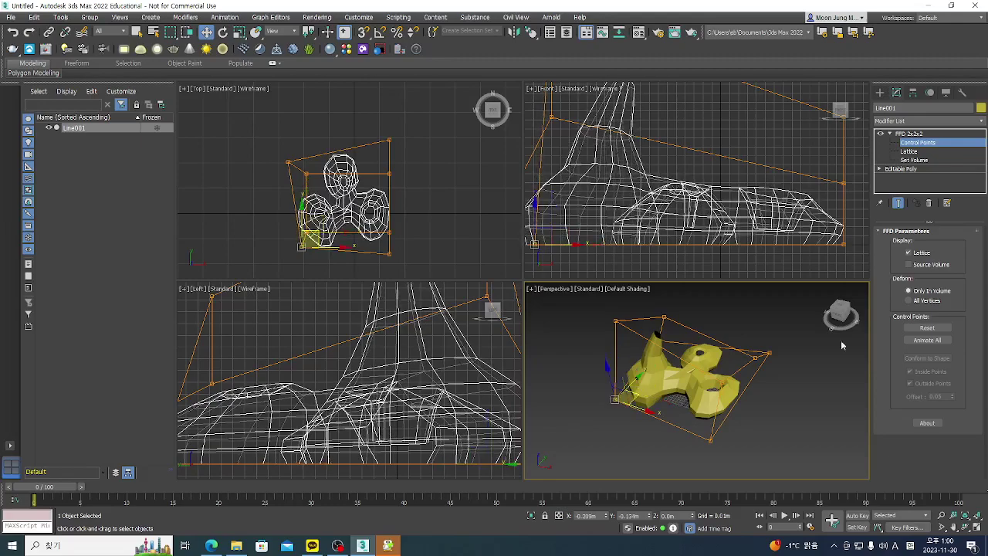
click(918, 134)
scroll(776, 403, down, 3)
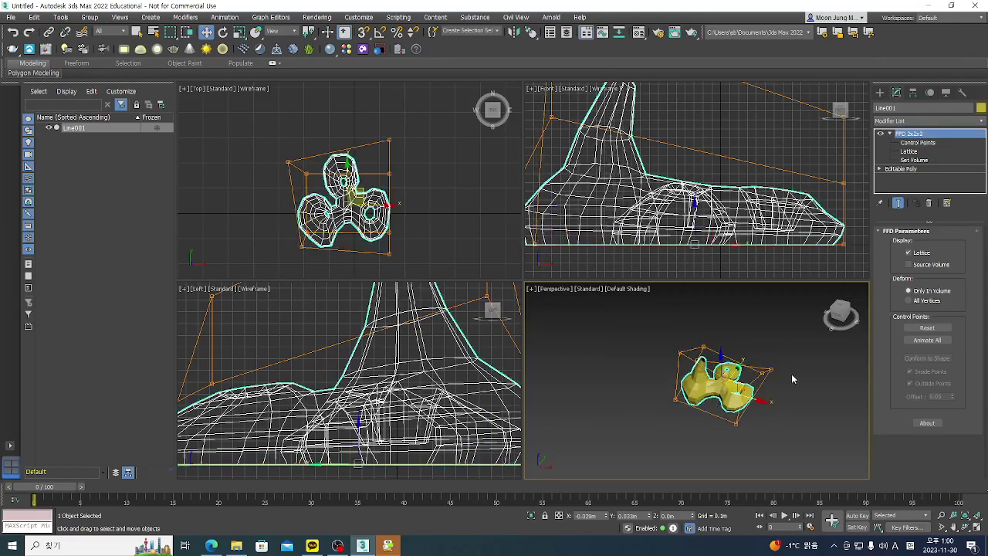
Step: Apply a TurboSmooth modifier above the FFD on the three-lobed model and raise its iterations
click(792, 378)
click(978, 516)
click(956, 523)
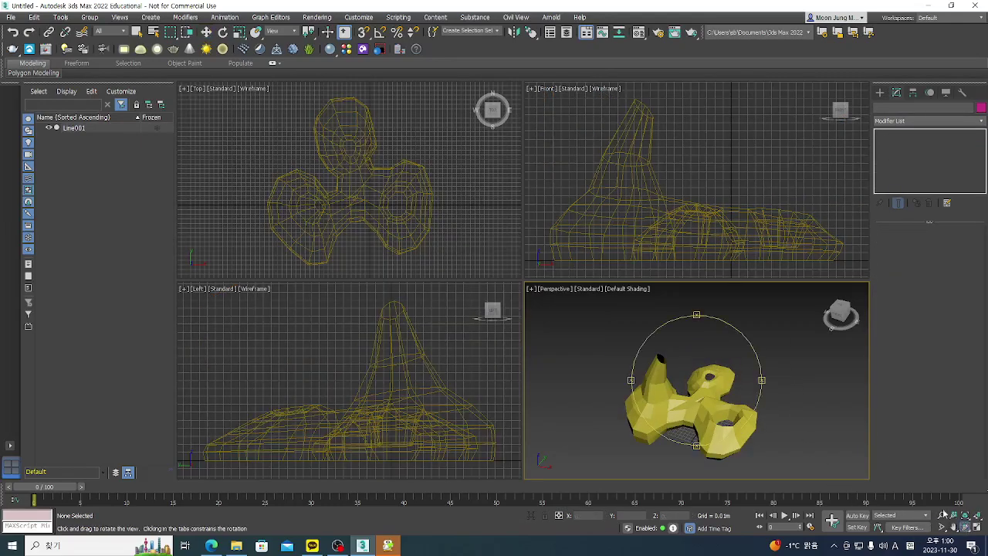
drag(679, 387, 747, 392)
click(207, 32)
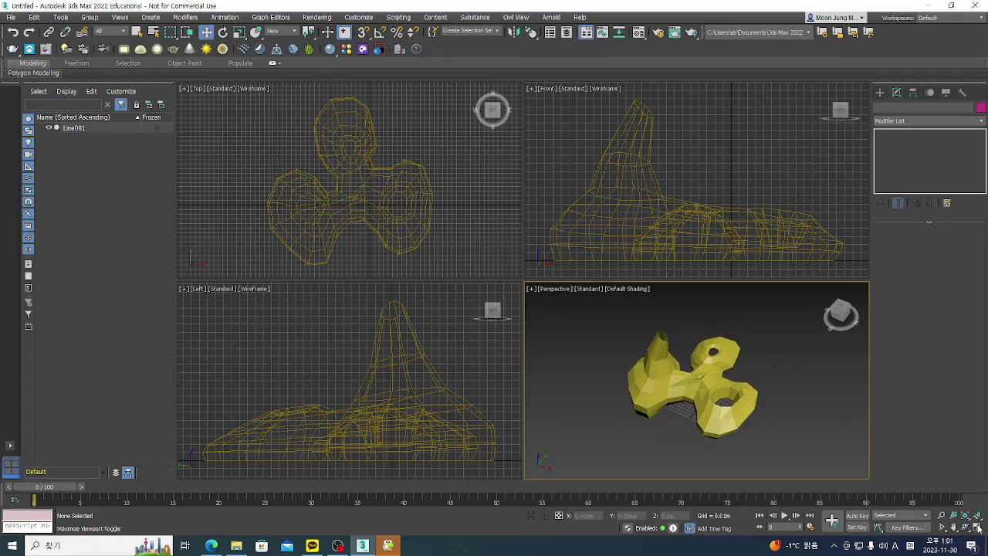
click(977, 526)
click(977, 518)
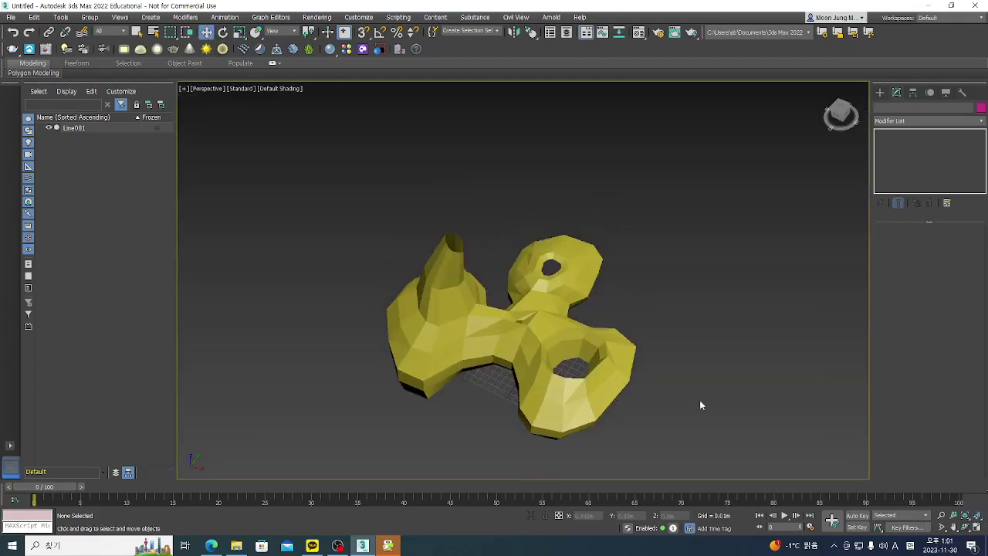
click(598, 337)
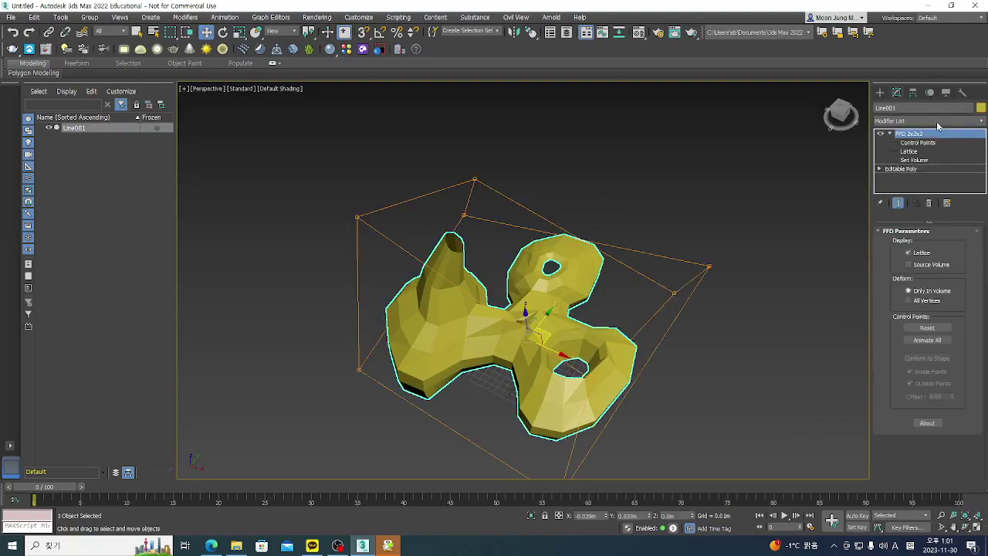
click(982, 121)
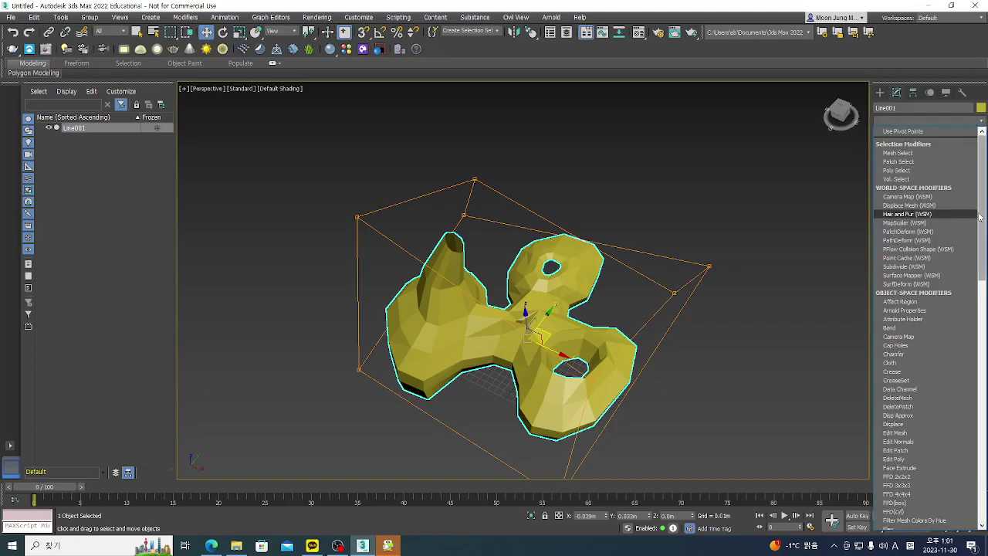
scroll(981, 217, down, 20)
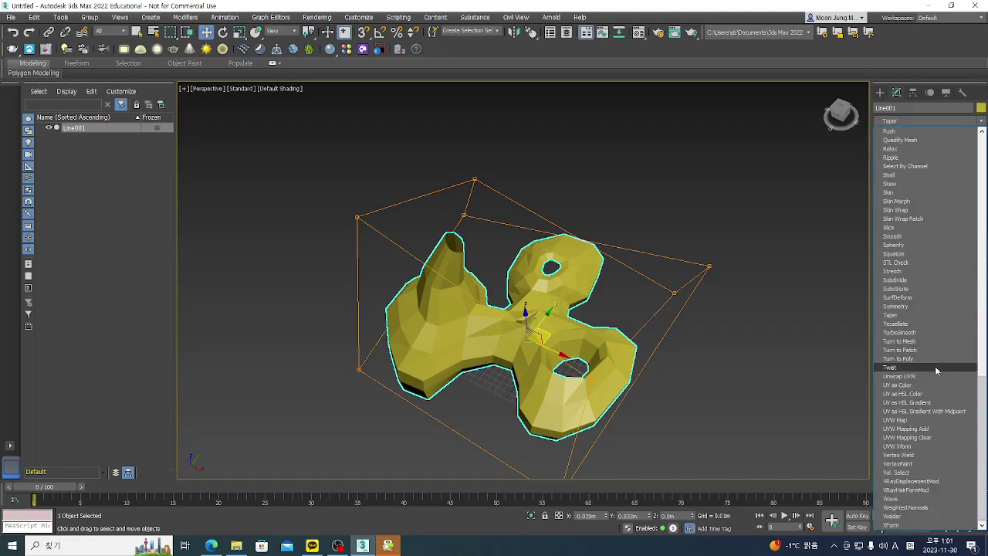
click(899, 333)
click(962, 246)
click(966, 527)
drag(539, 351, 525, 333)
Step: Draw a ground plane about 0.54 m long and 0.60 m wide around the model in the Top view
click(879, 92)
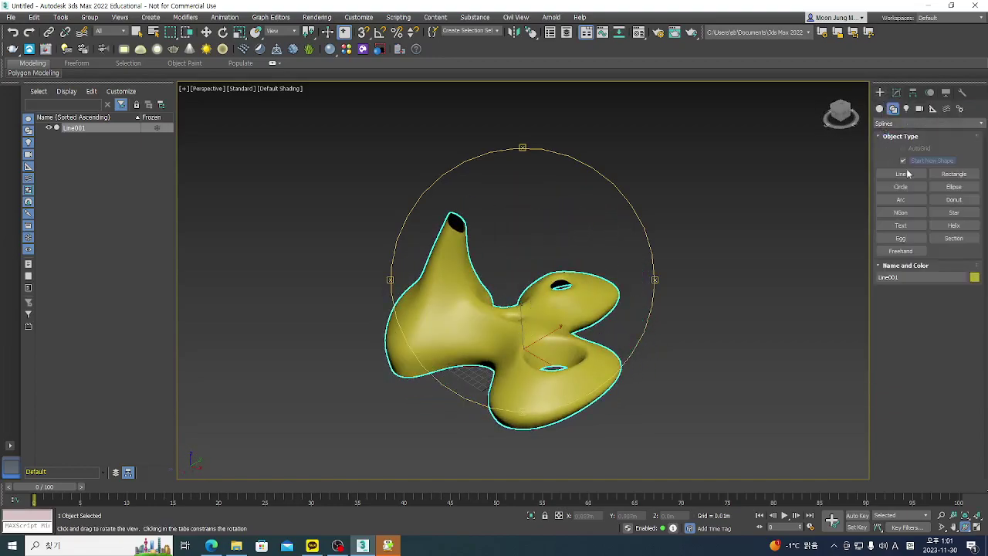
click(880, 108)
click(954, 225)
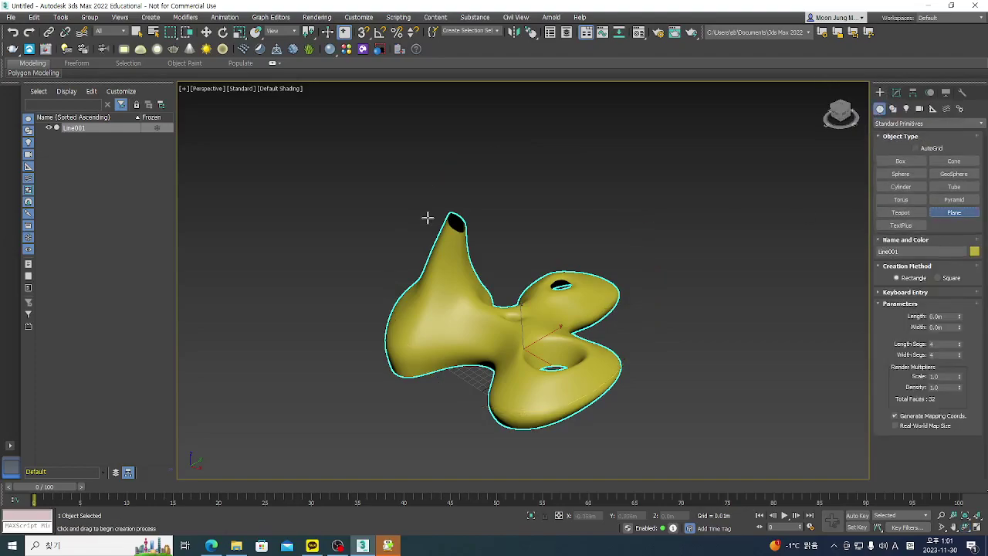
click(978, 527)
scroll(424, 177, down, 4)
drag(340, 149, 317, 122)
drag(362, 168, 456, 247)
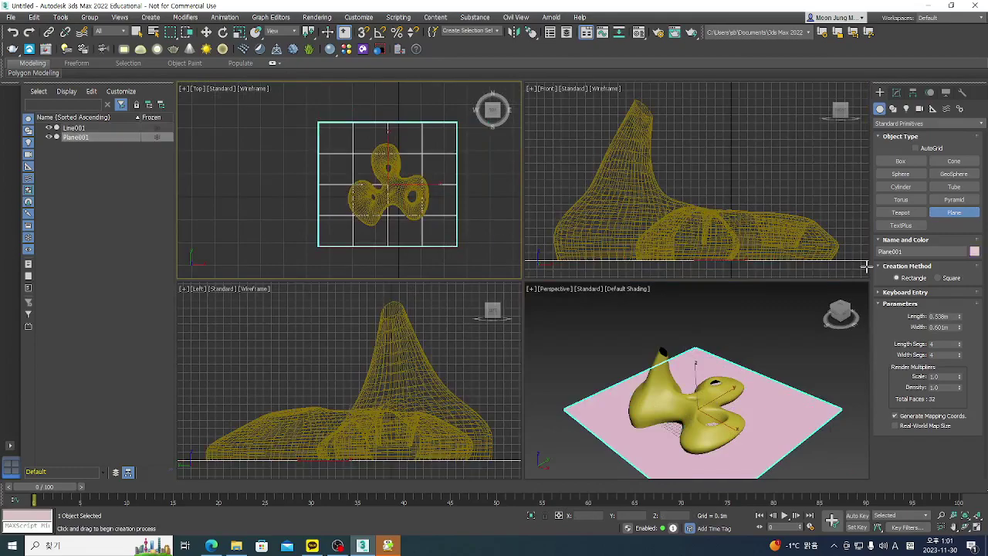
Step: Colour the ground plane white and reduce its length and width segments to 1
click(974, 252)
click(586, 296)
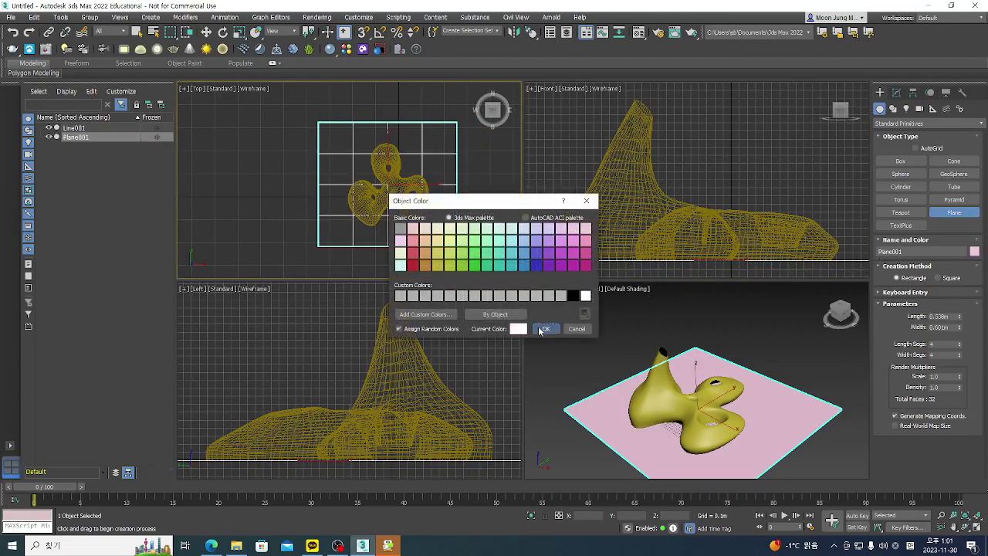
click(546, 329)
drag(959, 342, 960, 394)
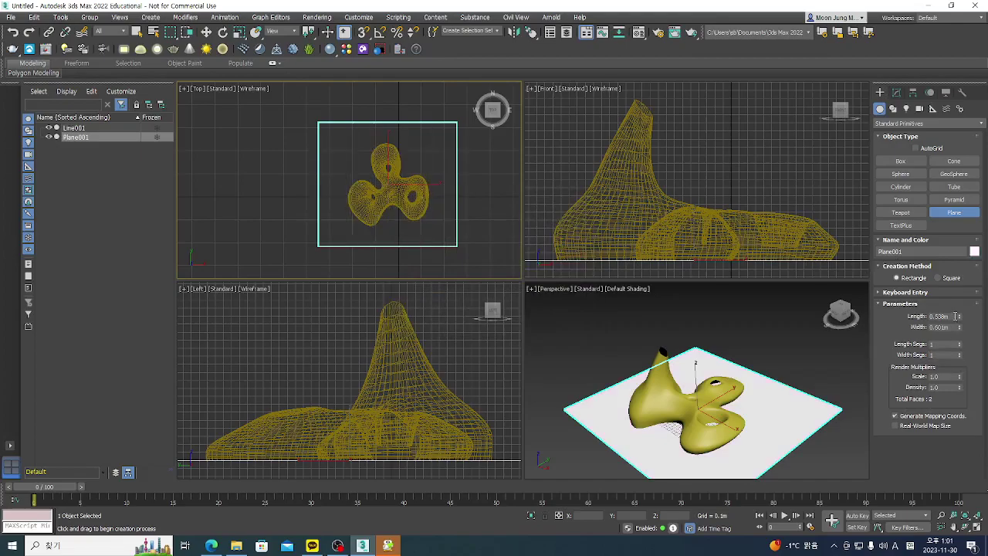
Step: Deselect the ground plane and render the Perspective view with the whole plane and model in frame
middle_drag(849, 452, 834, 429)
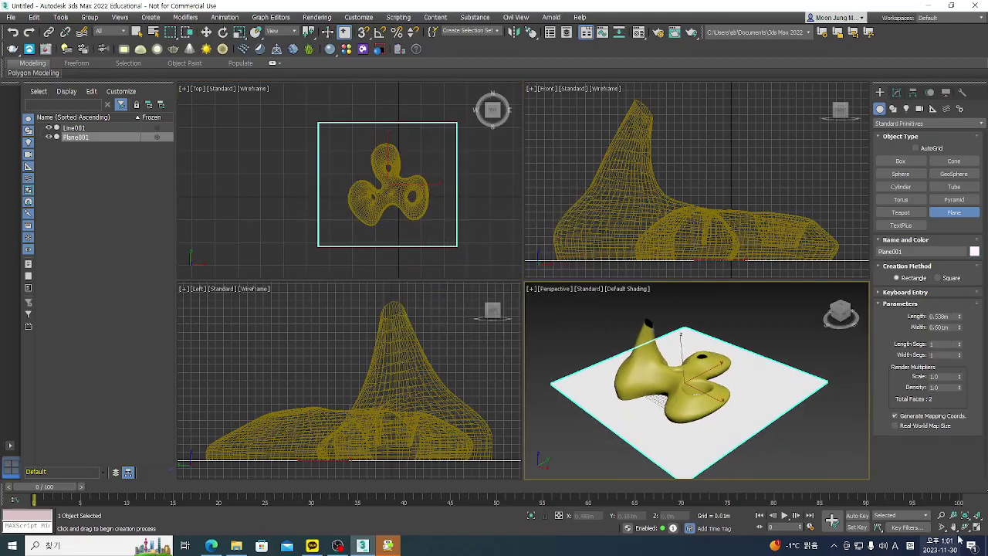
click(977, 527)
scroll(588, 302, up, 3)
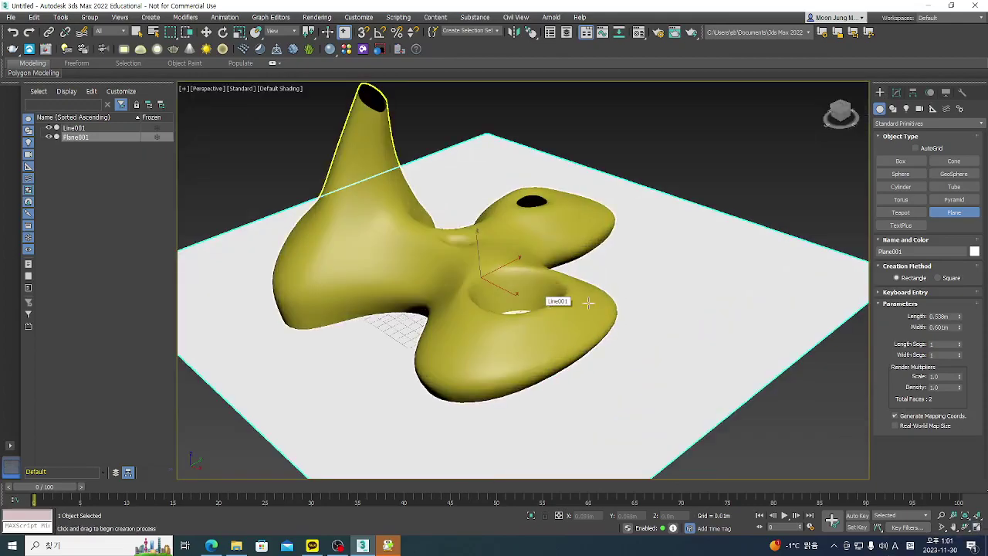
click(206, 31)
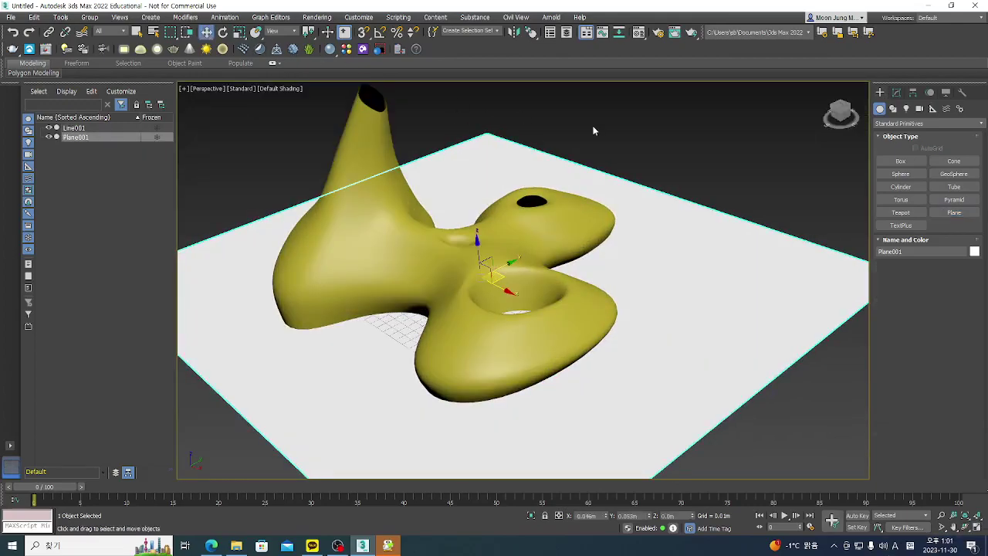
click(593, 131)
scroll(638, 170, down, 3)
alt+middle_drag(655, 193, 638, 221)
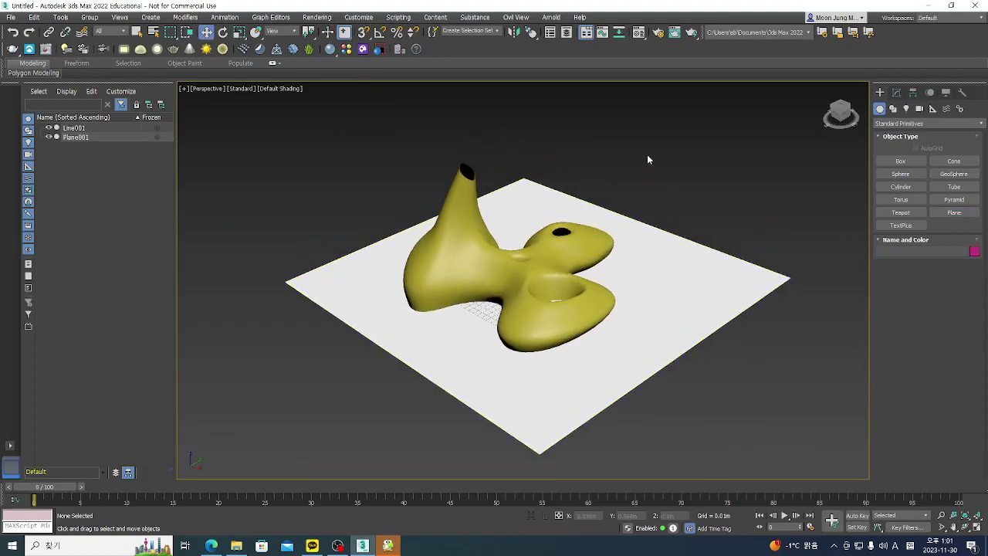
click(691, 31)
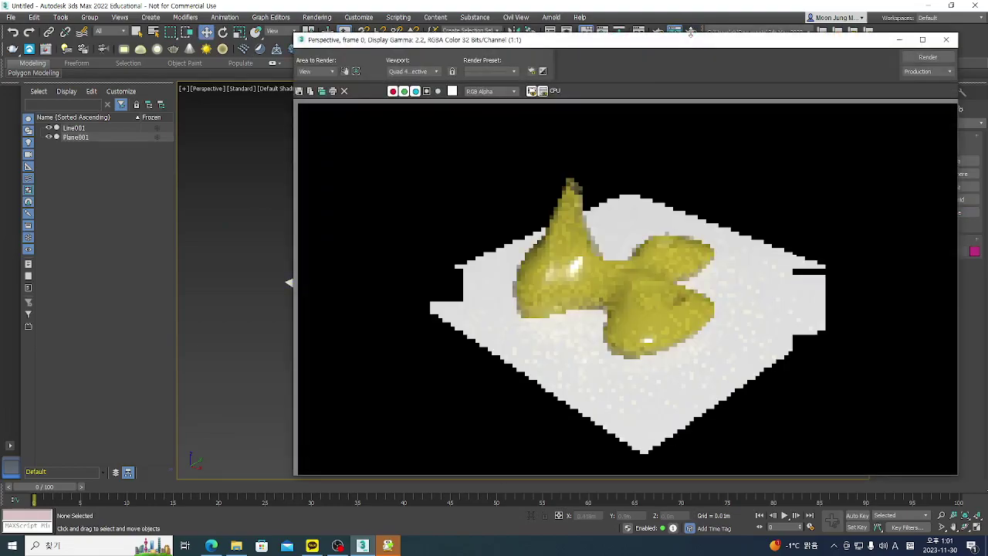